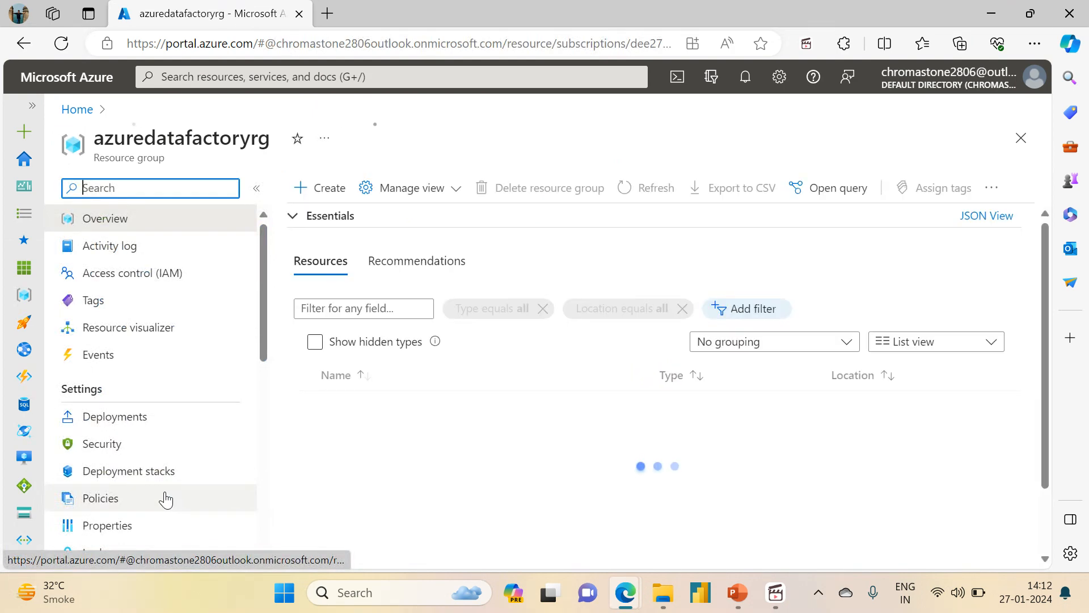
# Open the data factory in the azuredatafactoryrg resource group, launch Azure Data Factory Studio, and return to the Azure portal
pyautogui.click(372, 407)
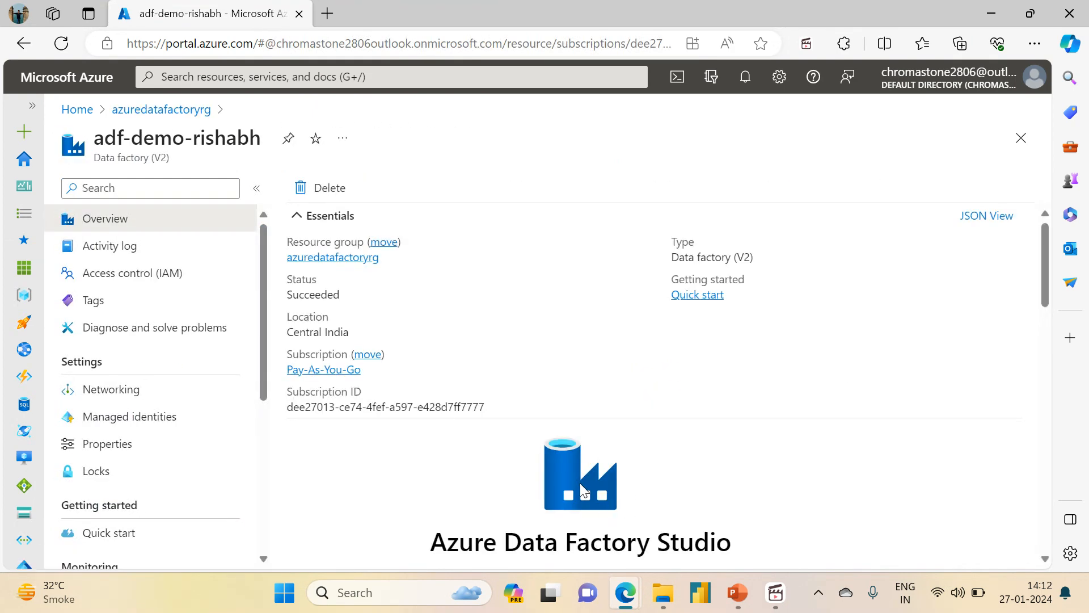
pyautogui.click(581, 491)
pyautogui.click(210, 8)
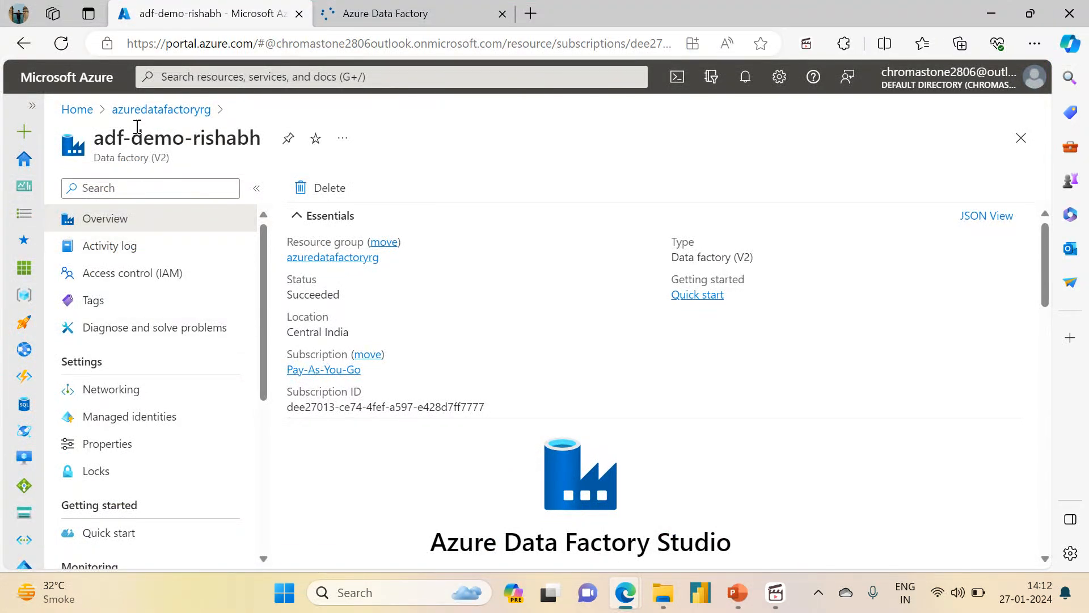
# Open the students container of the adfdemoadlsgen2acc storage account in the azuredatafactoryrg resource group
pyautogui.click(136, 110)
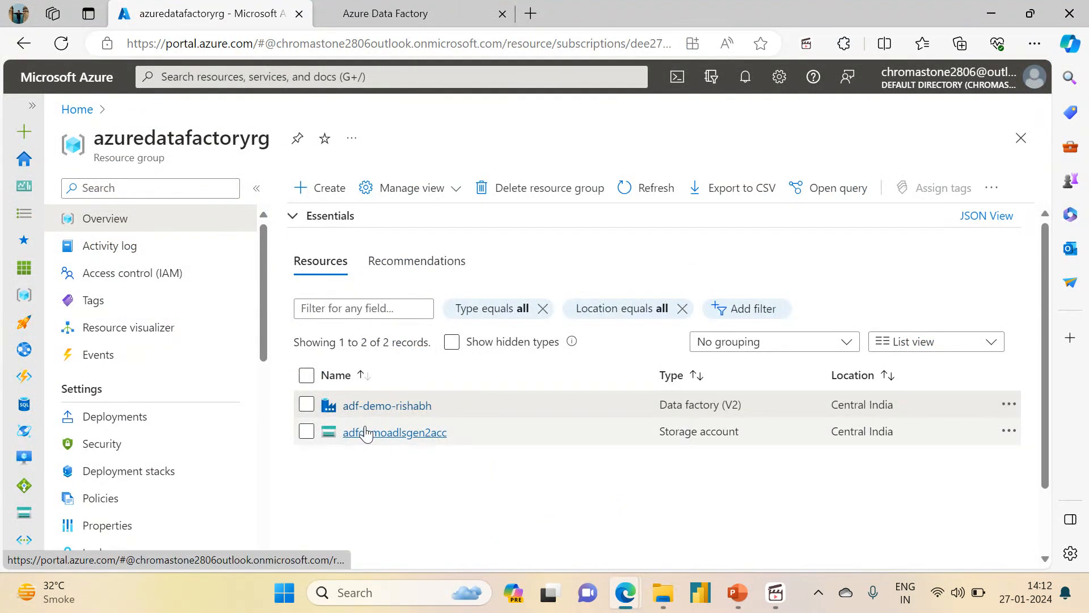
pyautogui.click(366, 433)
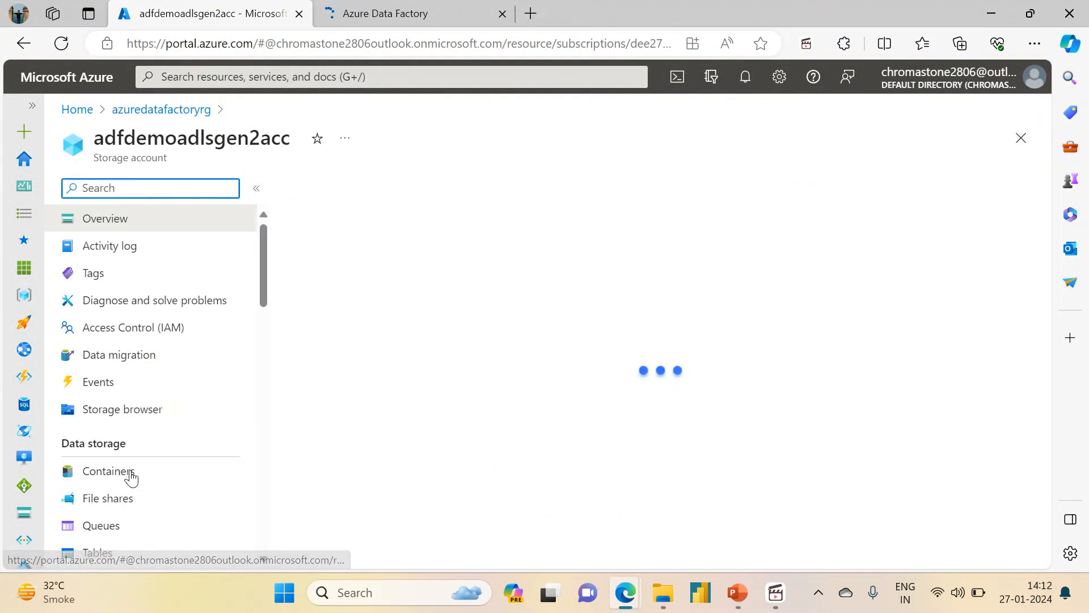
pyautogui.click(131, 477)
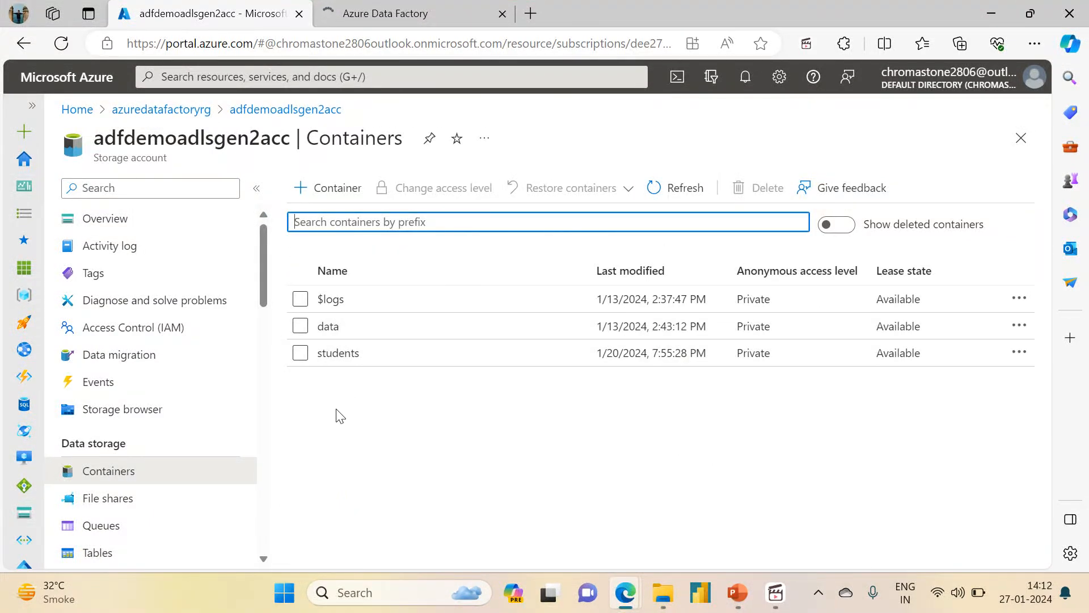
pyautogui.click(330, 354)
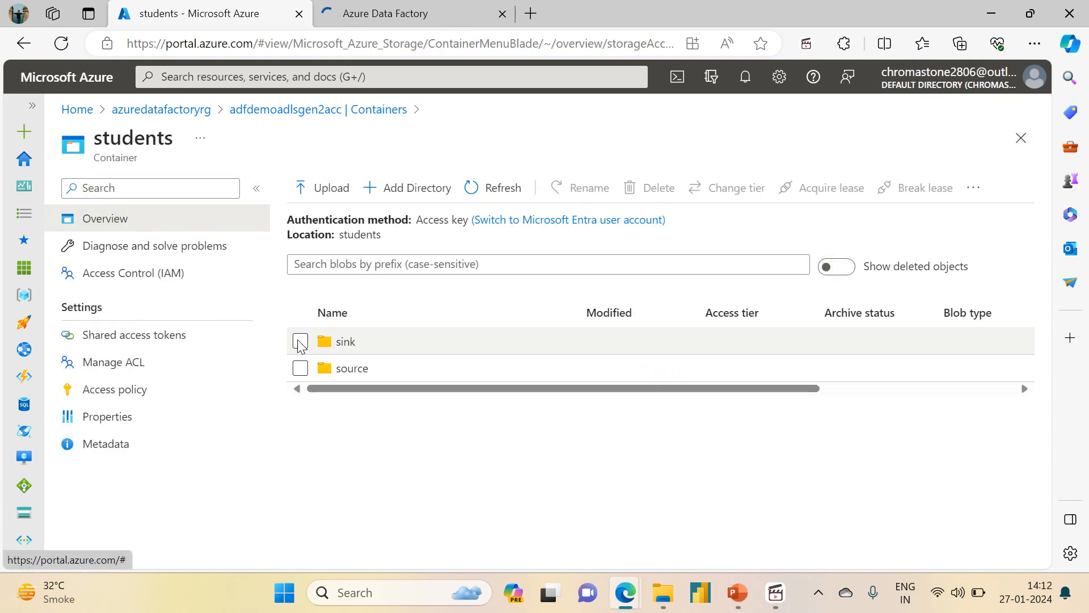
# Delete the sink directory from the students container
pyautogui.click(299, 342)
pyautogui.click(673, 187)
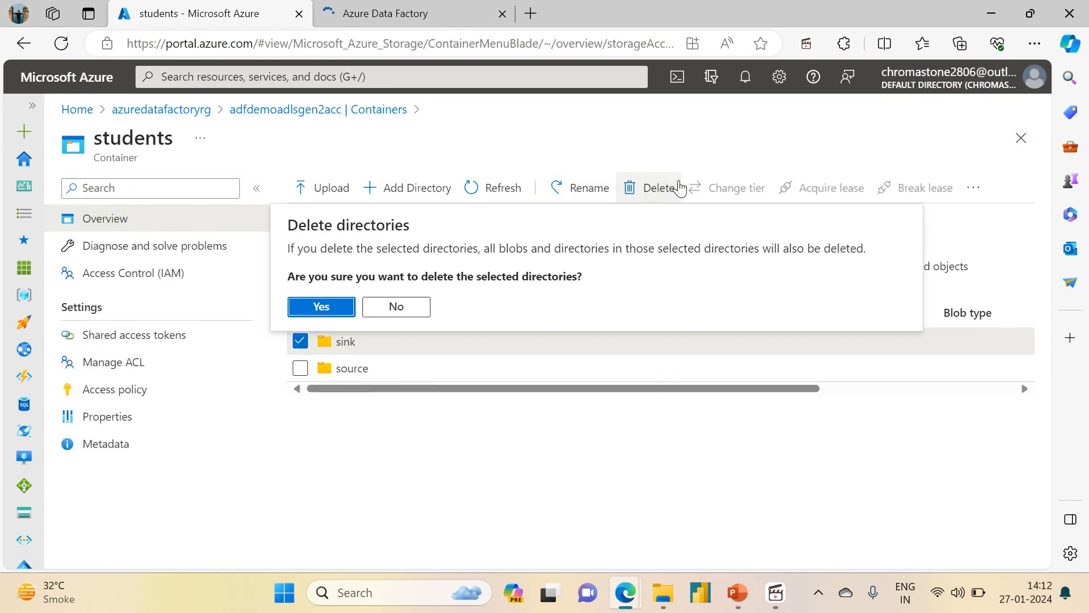
pyautogui.click(339, 316)
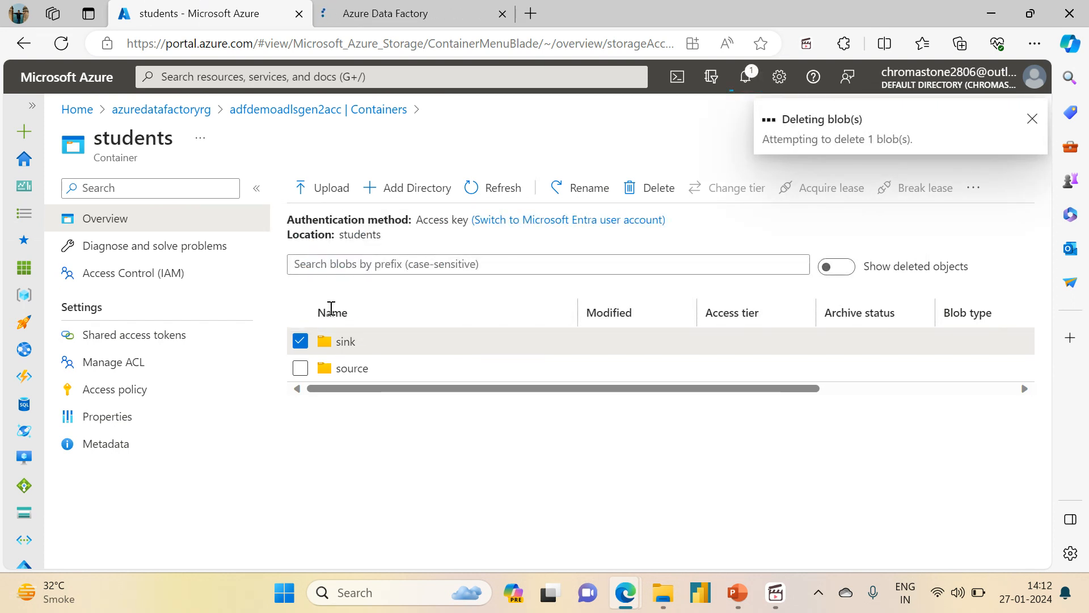
# Check that Data Factory Studio is loading, and open the source directory in the students container
pyautogui.click(380, 12)
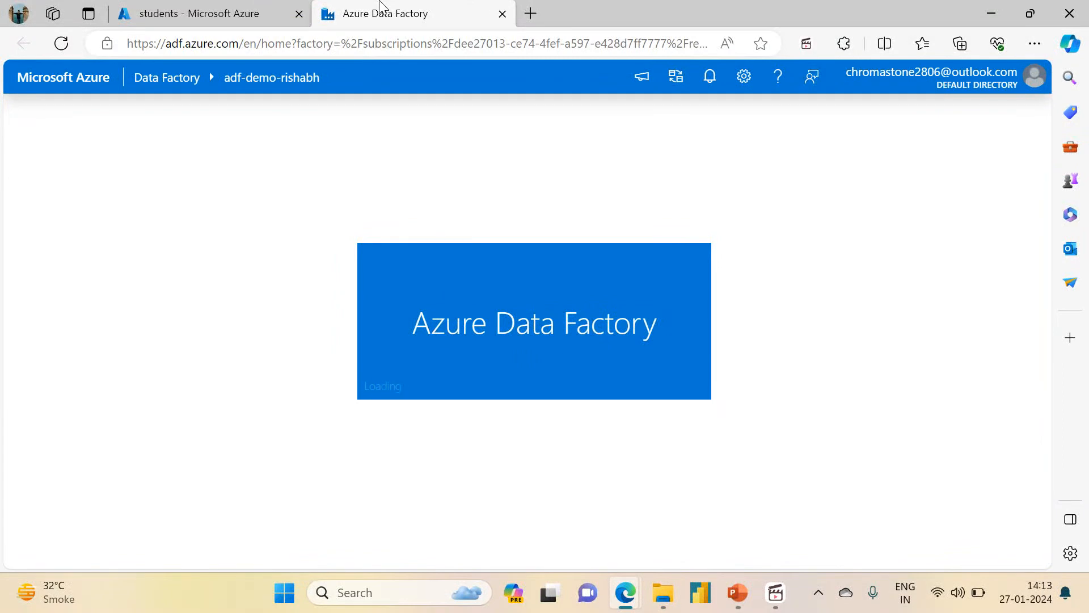
pyautogui.click(219, 13)
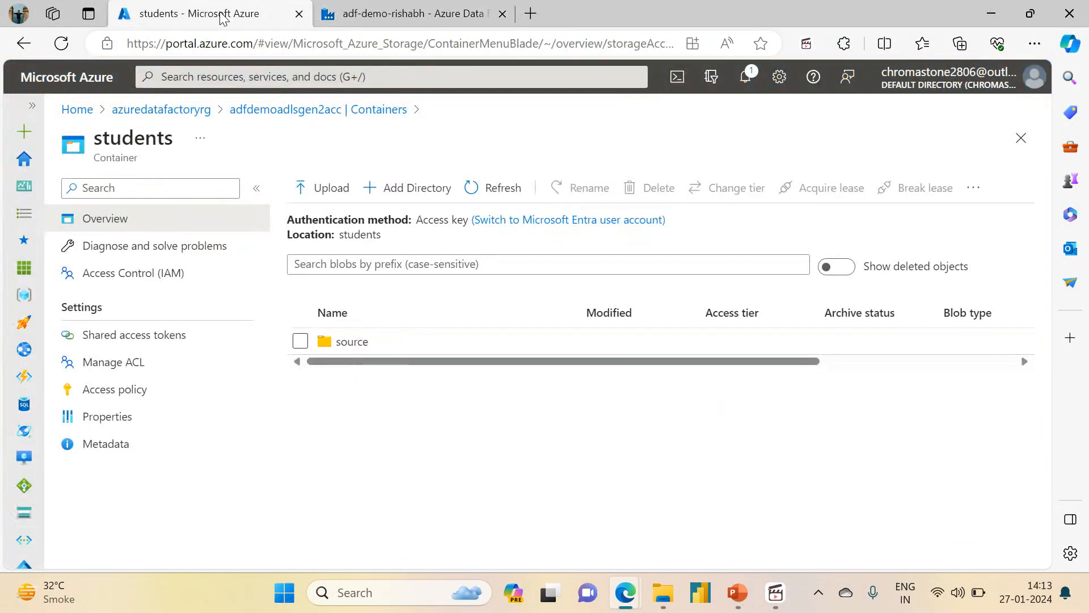
pyautogui.click(347, 342)
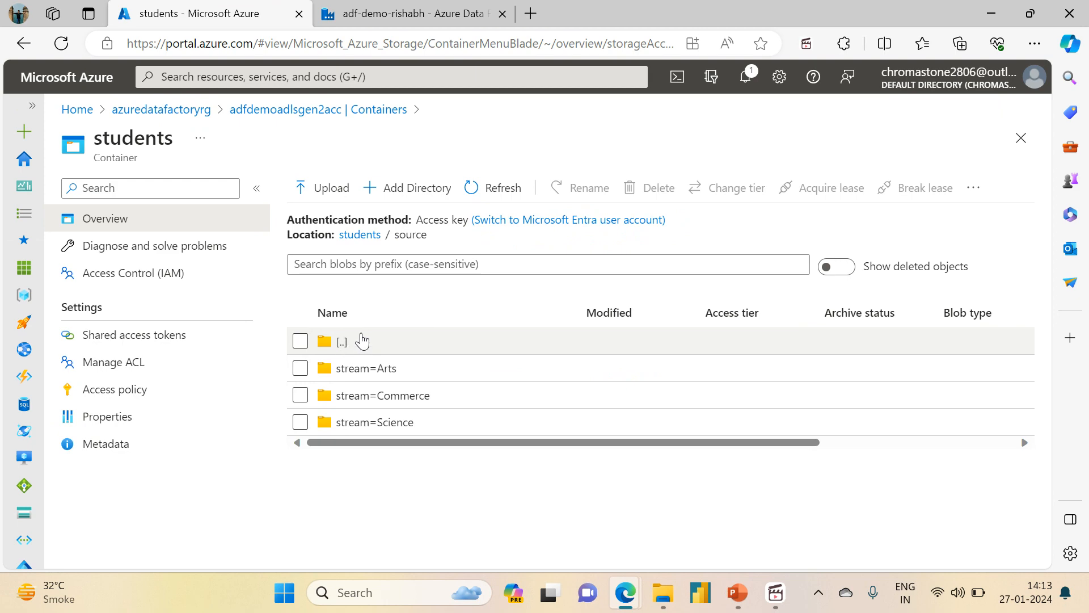
# Open the data file from the Session9 course folder in File Explorer, autofit its Student column, and minimize the workbook
pyautogui.click(664, 593)
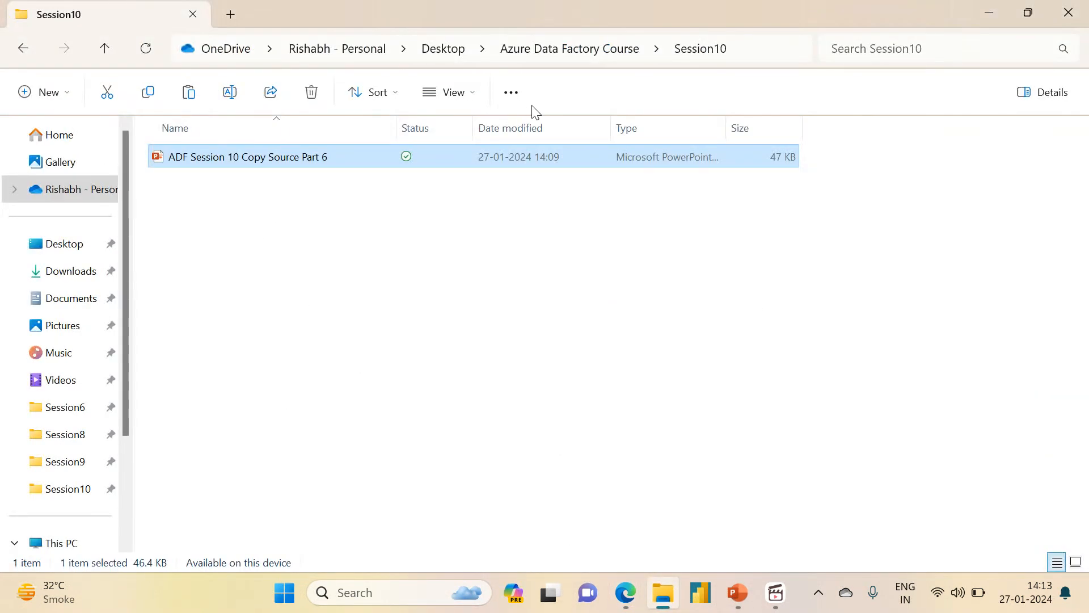
pyautogui.click(573, 50)
pyautogui.doubleClick(182, 360)
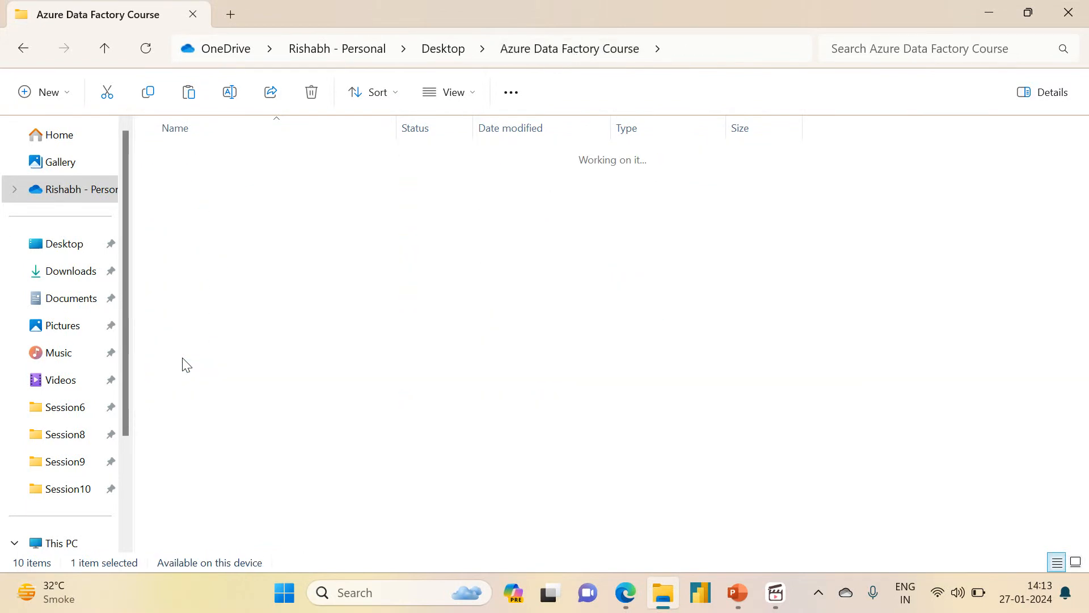
pyautogui.click(183, 209)
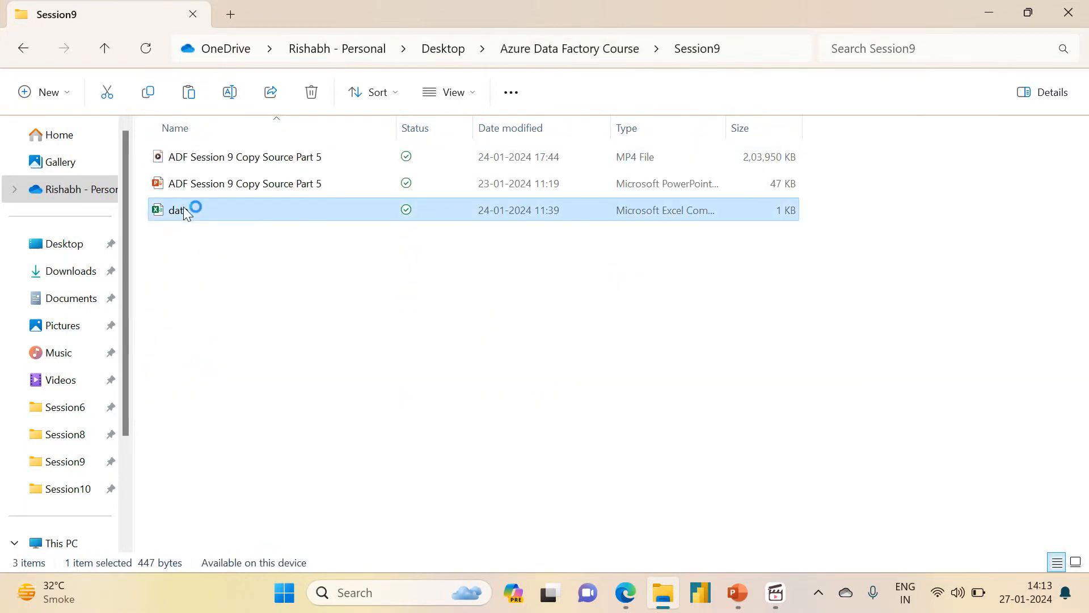
pyautogui.doubleClick(184, 209)
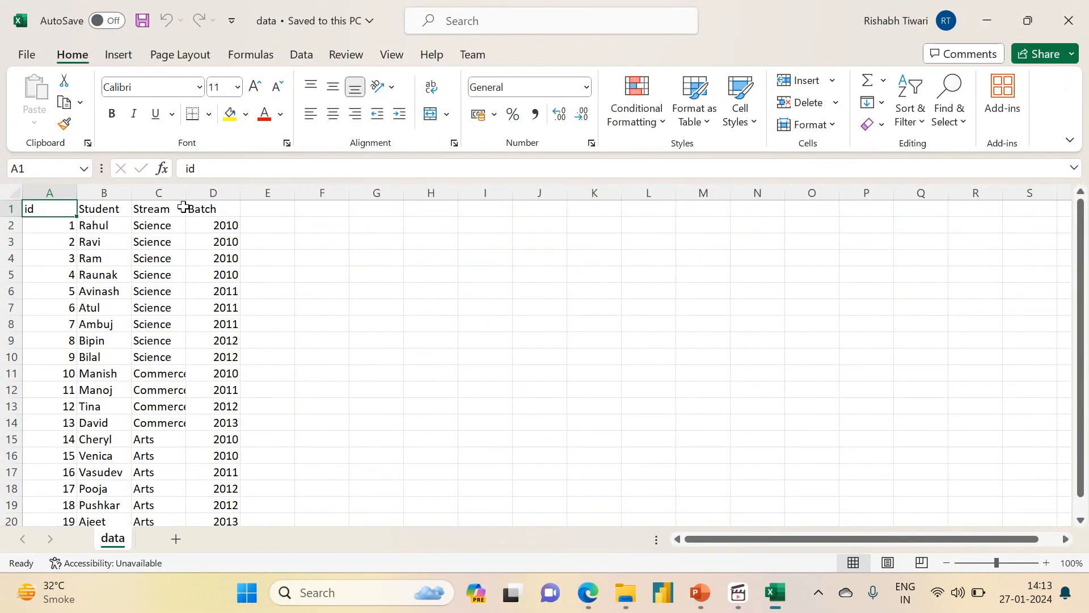
pyautogui.doubleClick(130, 197)
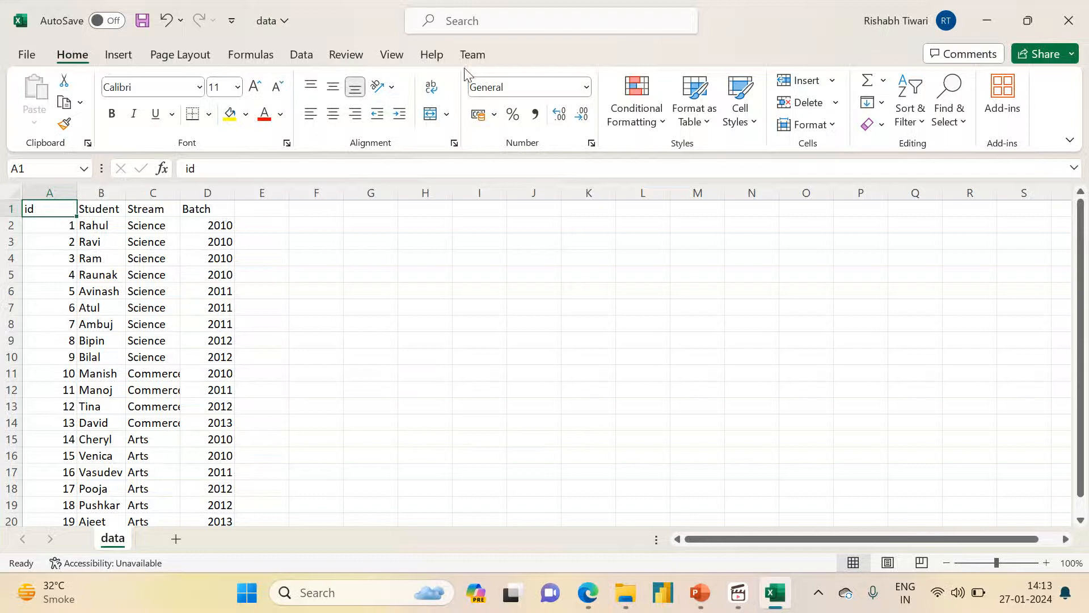
pyautogui.click(988, 19)
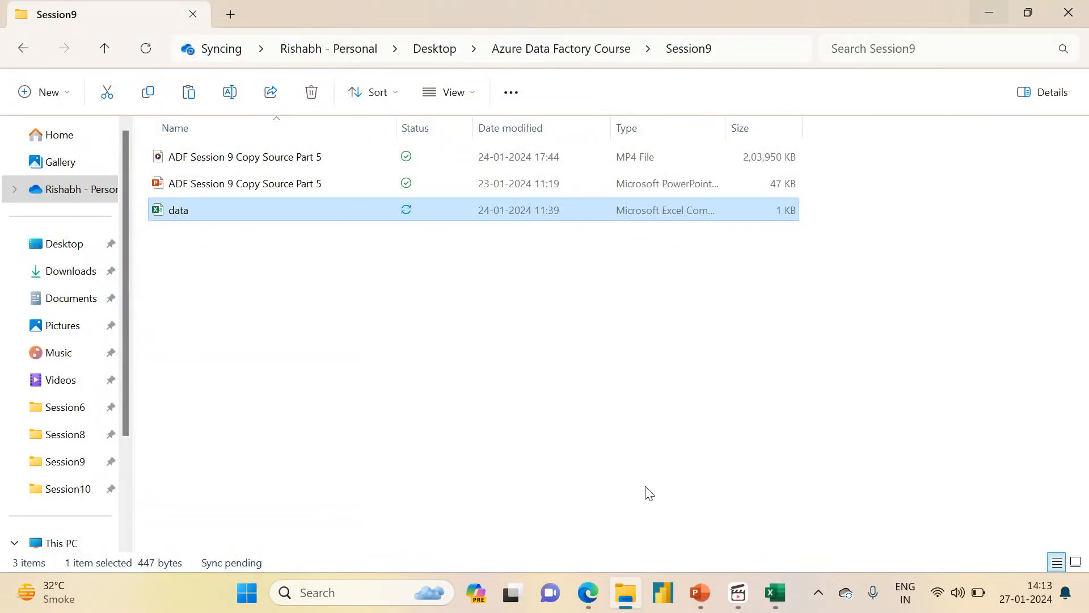
# Switch to Azure Data Factory Studio, open the pl_copy_customer_data pipeline, and enlarge its parameters area
pyautogui.moveTo(597, 600)
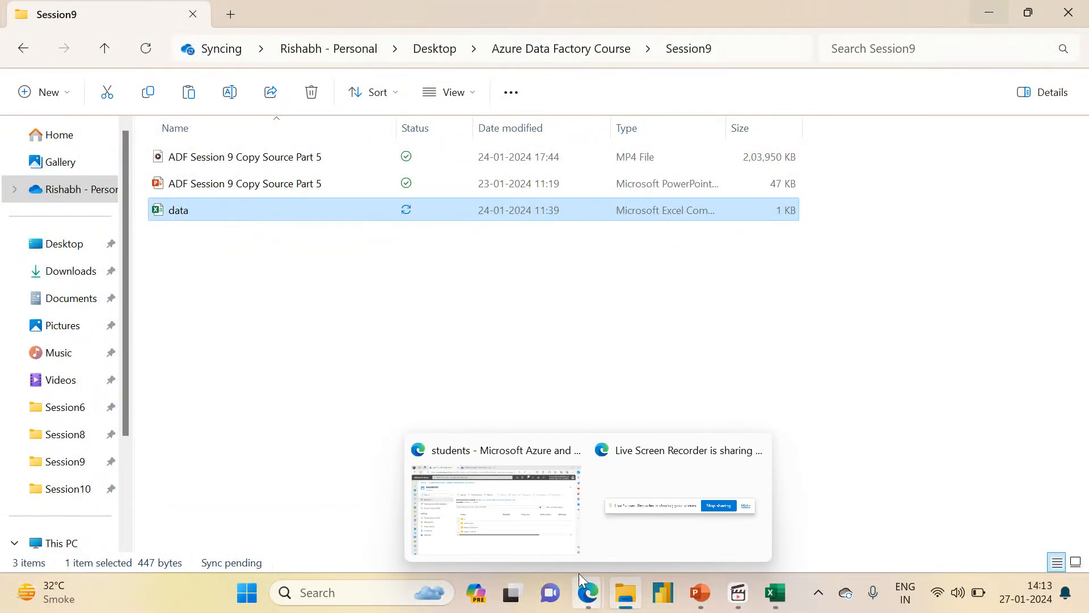
pyautogui.click(496, 511)
pyautogui.click(357, 8)
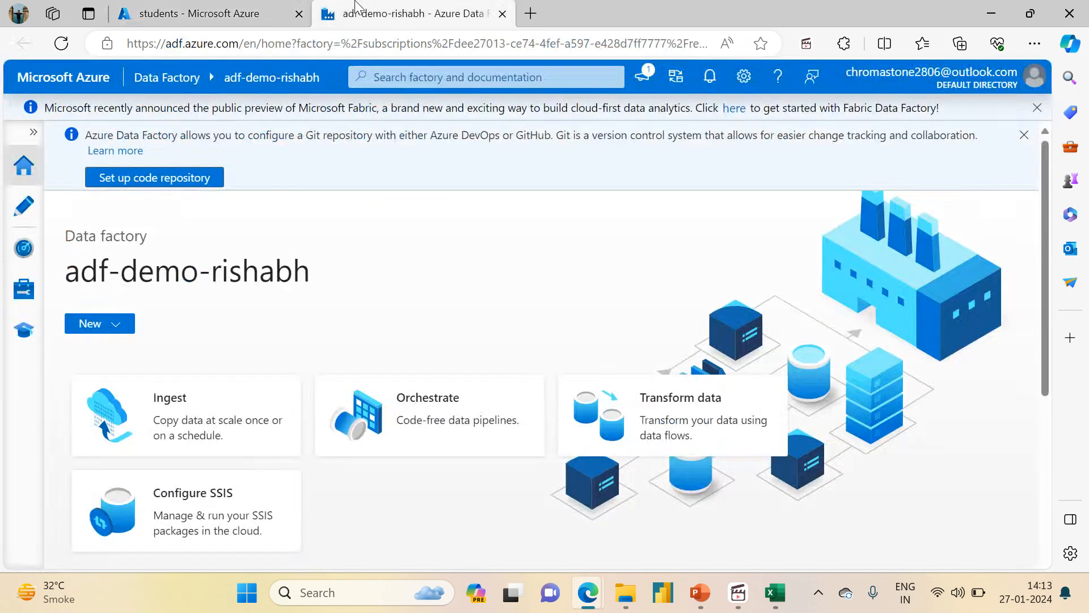
pyautogui.click(25, 205)
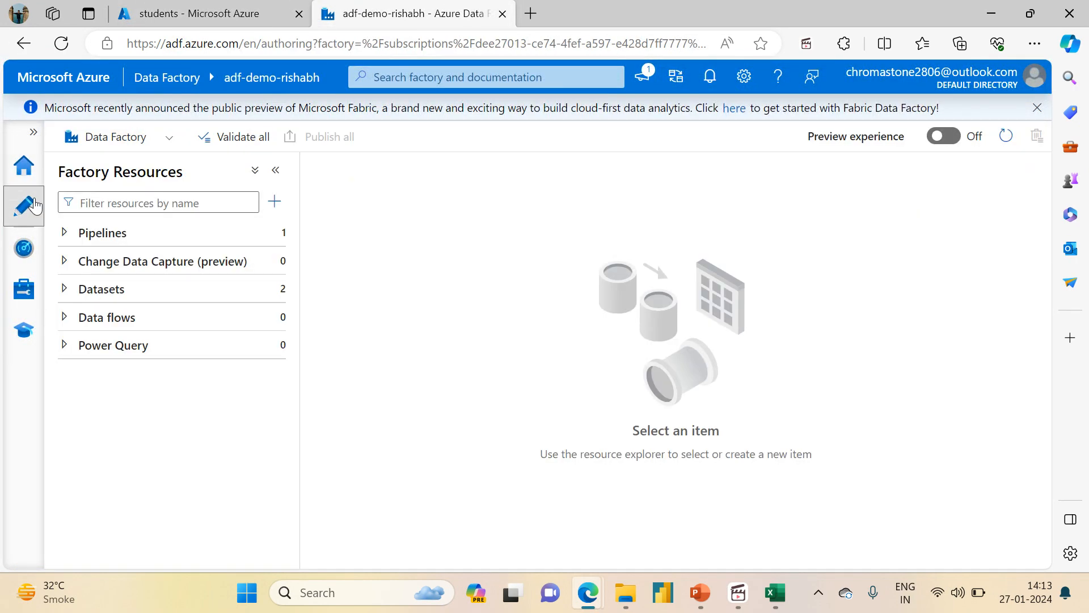
pyautogui.click(60, 238)
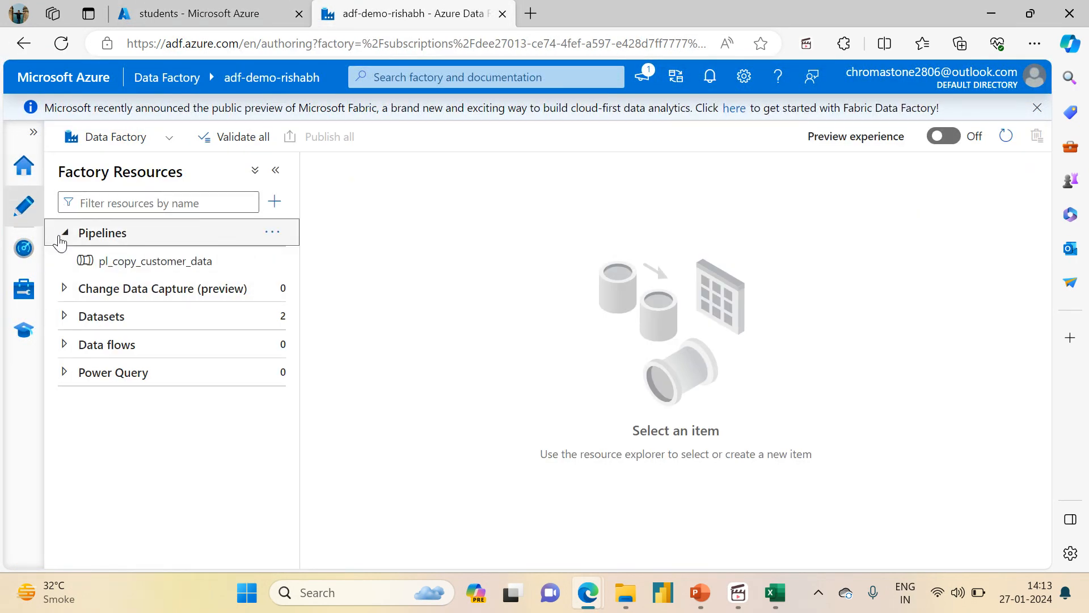
pyautogui.click(104, 261)
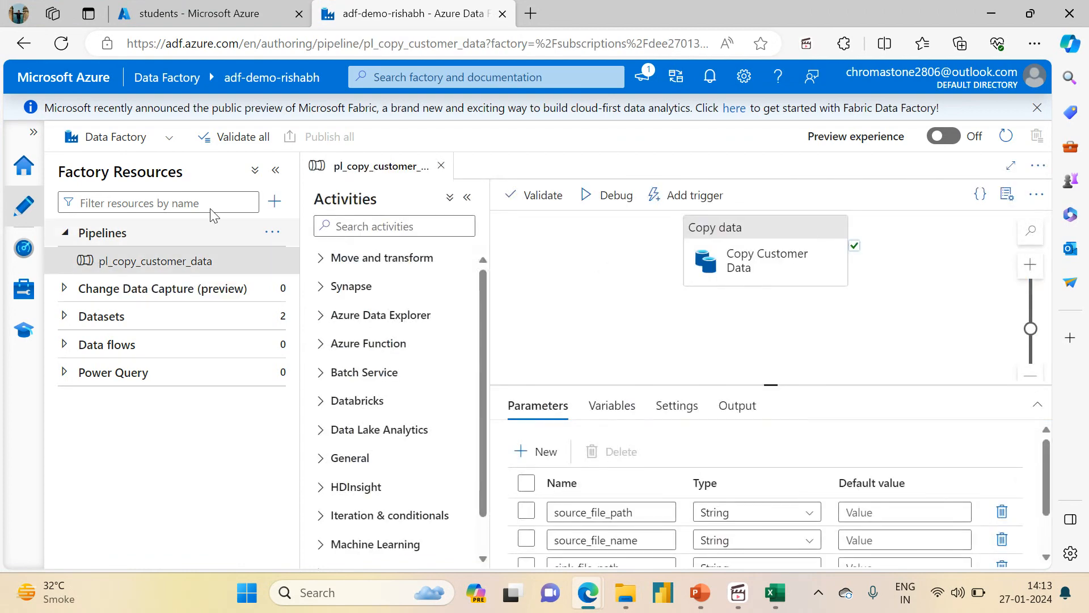
pyautogui.click(467, 199)
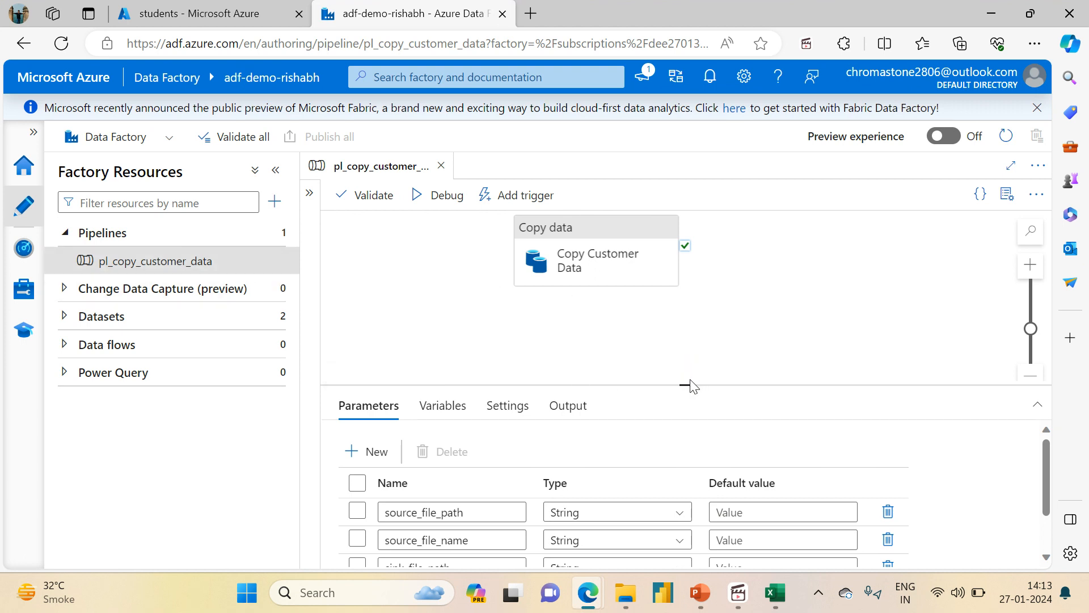
pyautogui.moveTo(686, 384); pyautogui.dragTo(686, 302)
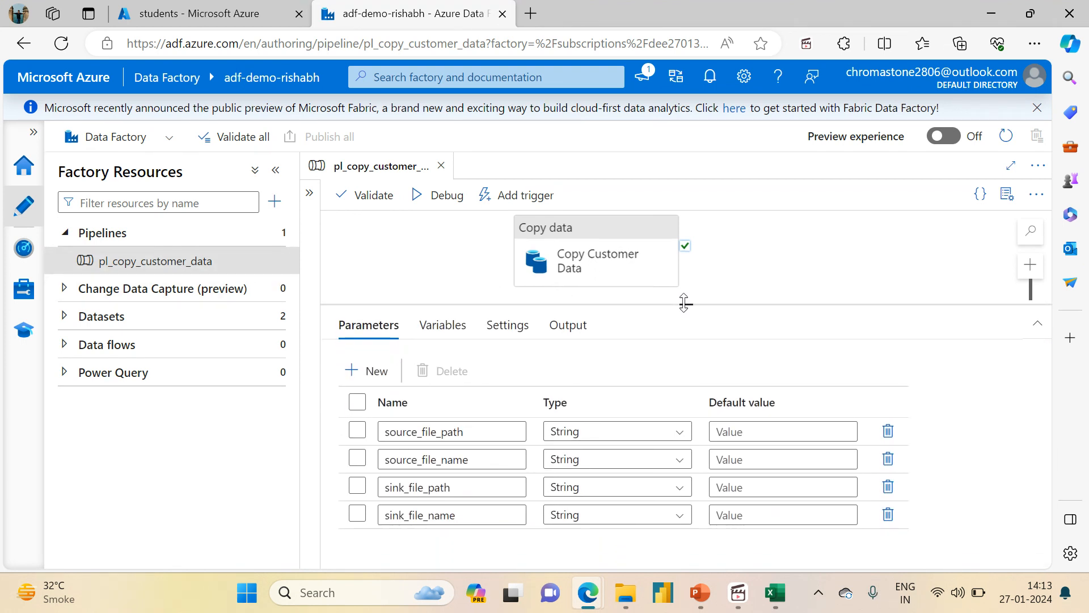
# Clear the skip line count in the source settings of the Copy Customer Data activity
pyautogui.click(530, 258)
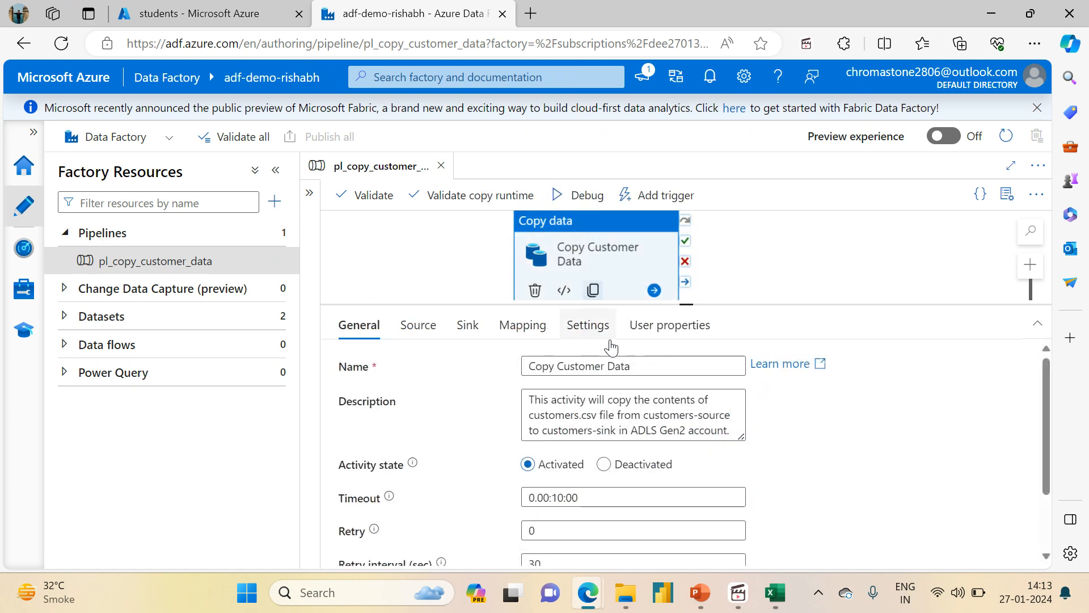
pyautogui.moveTo(689, 300); pyautogui.dragTo(686, 254)
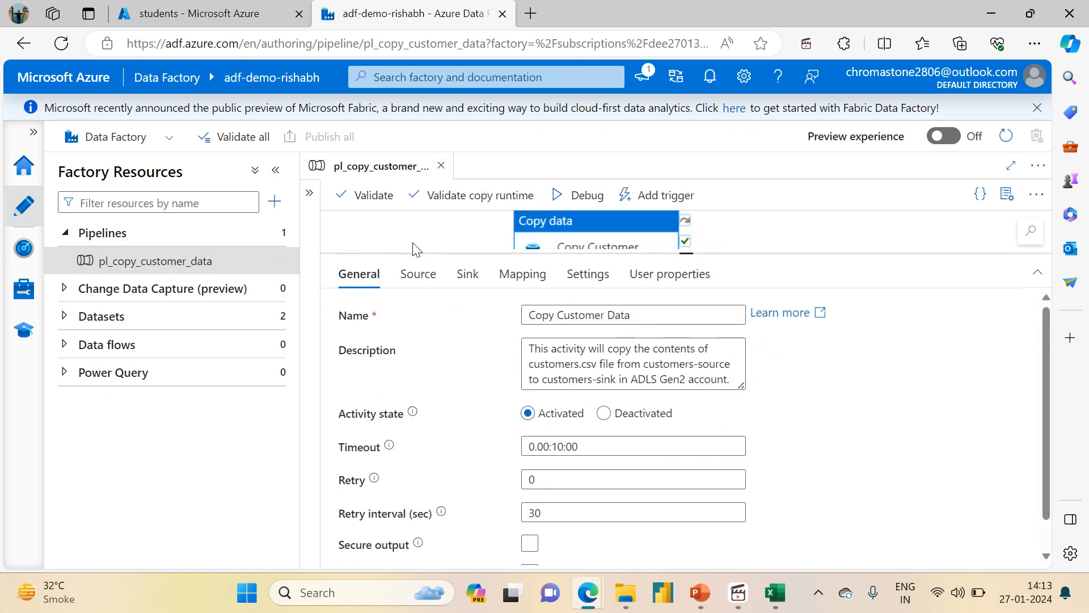
pyautogui.click(438, 276)
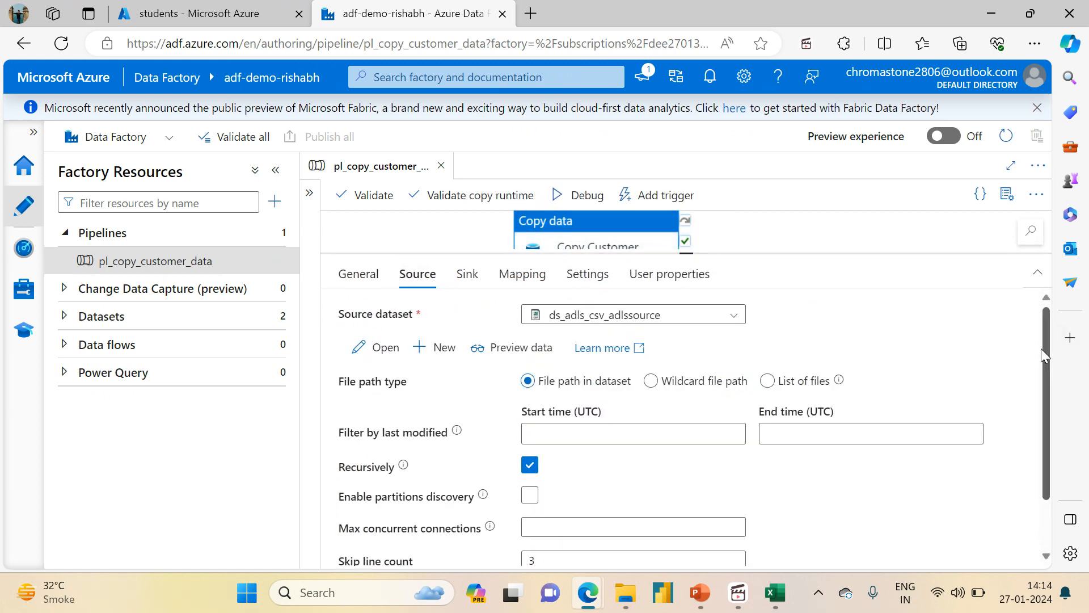
pyautogui.moveTo(1044, 348); pyautogui.dragTo(1054, 404)
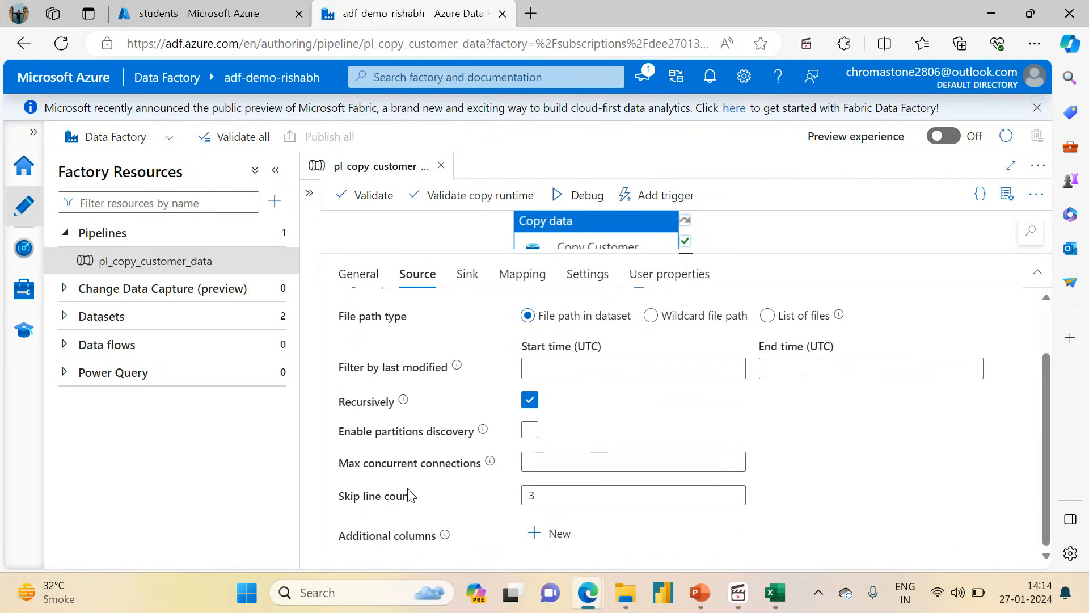
pyautogui.click(562, 494)
pyautogui.press('BackSpace')
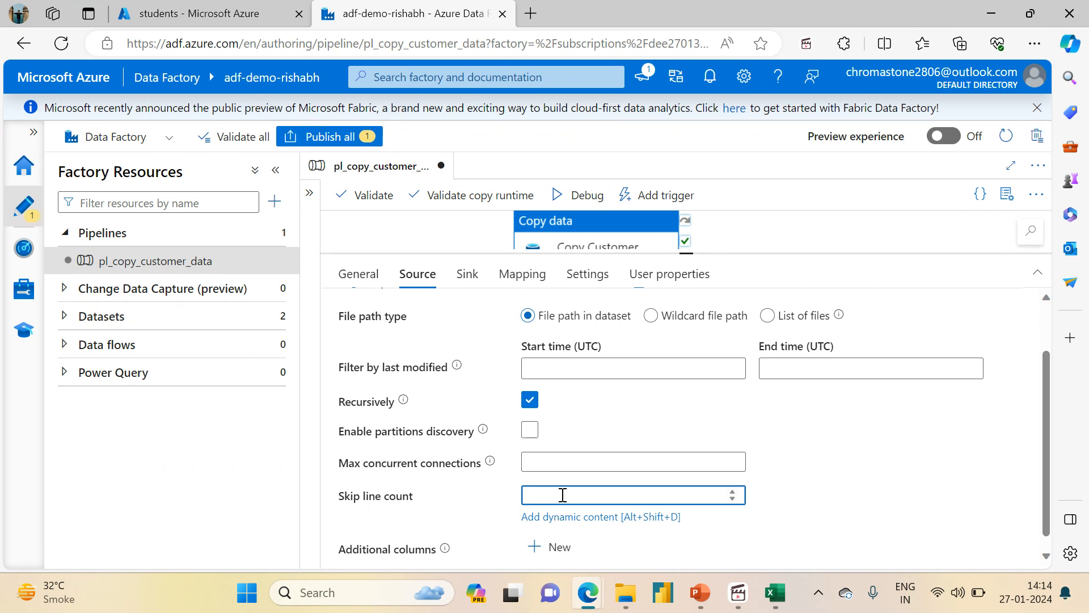
pyautogui.click(617, 390)
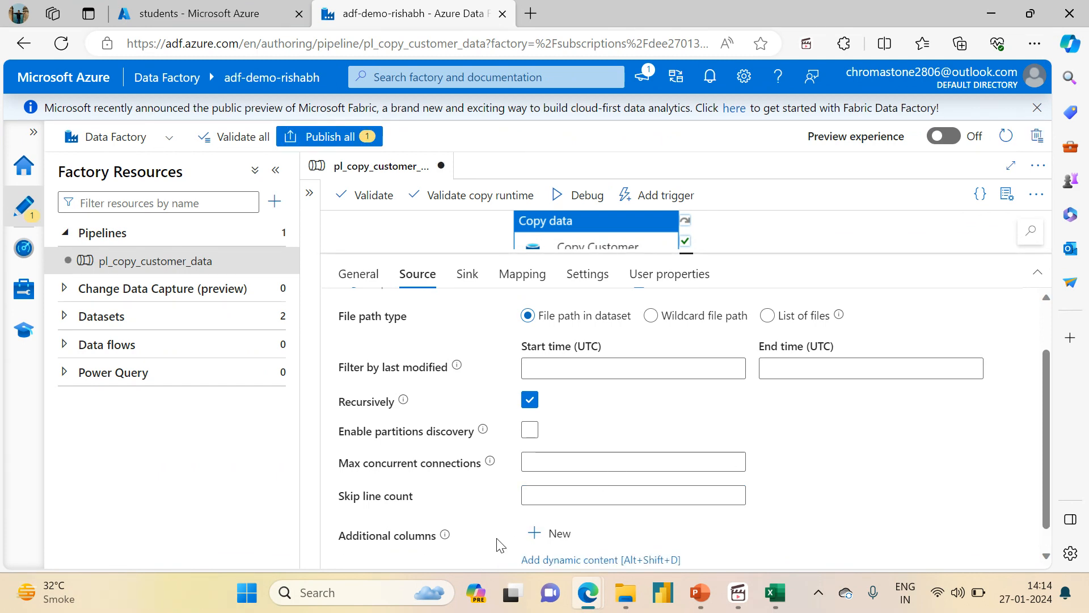
# Add a blank additional column to the copy source, enlarge the settings area, and examine the column's value options
pyautogui.click(555, 531)
pyautogui.click(275, 171)
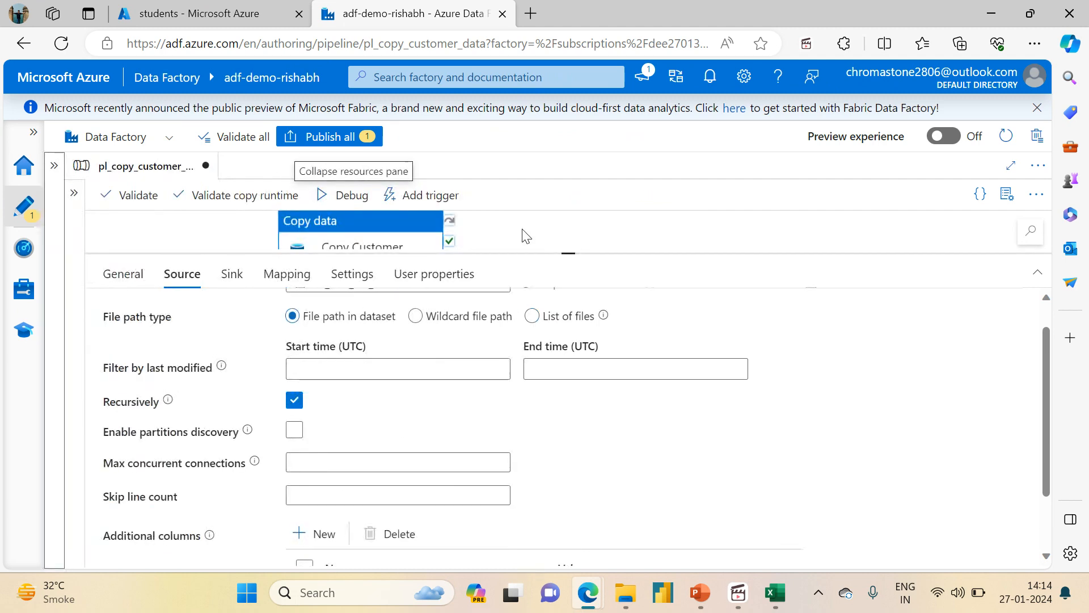
pyautogui.moveTo(569, 252); pyautogui.dragTo(564, 214)
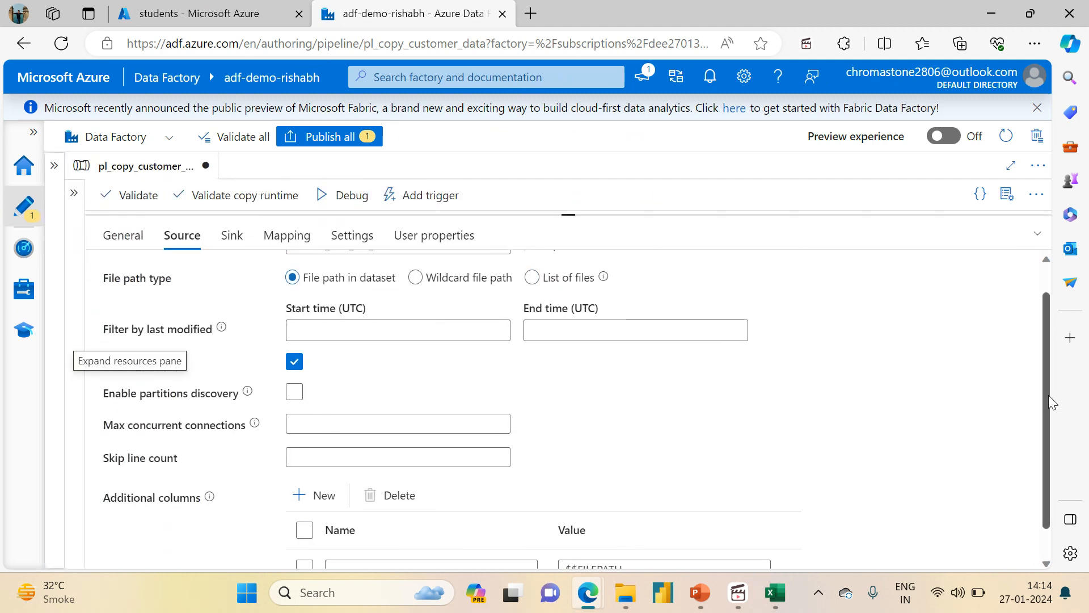
pyautogui.moveTo(1048, 394); pyautogui.dragTo(1048, 486)
pyautogui.click(609, 544)
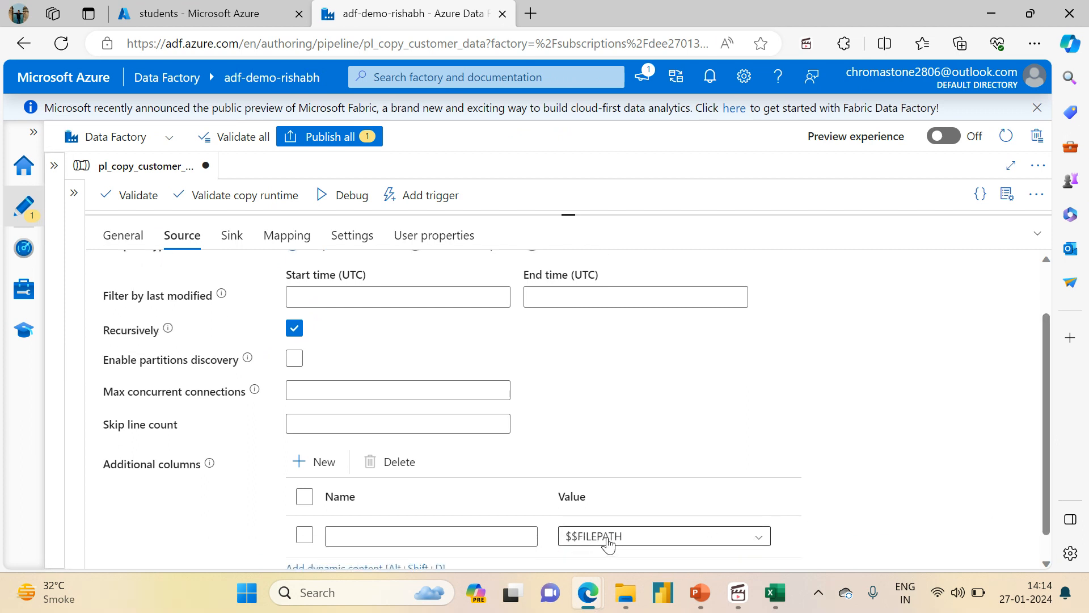
pyautogui.click(1047, 564)
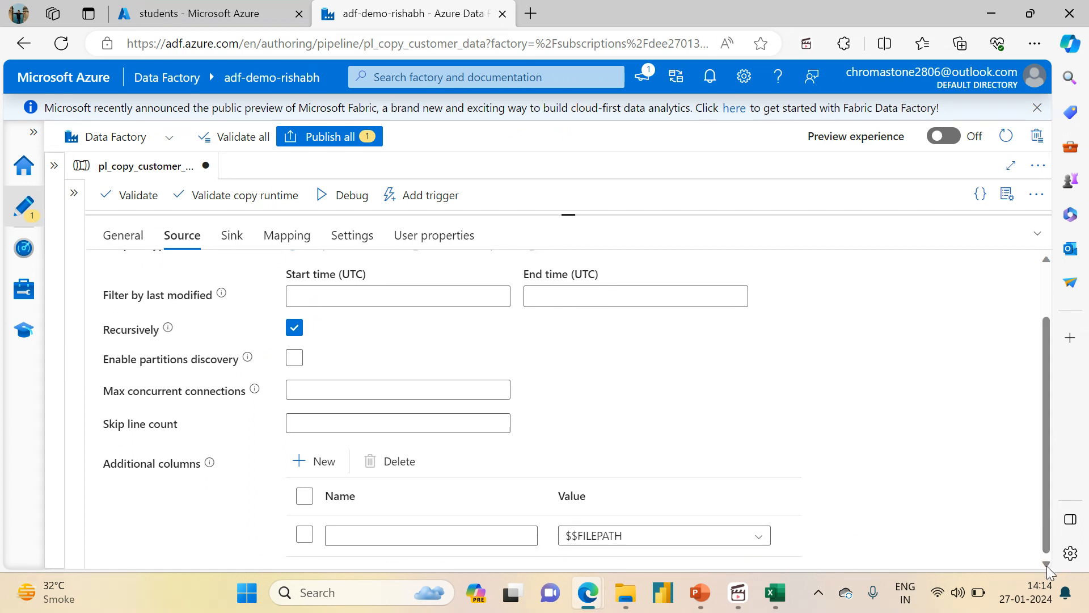
pyautogui.click(576, 540)
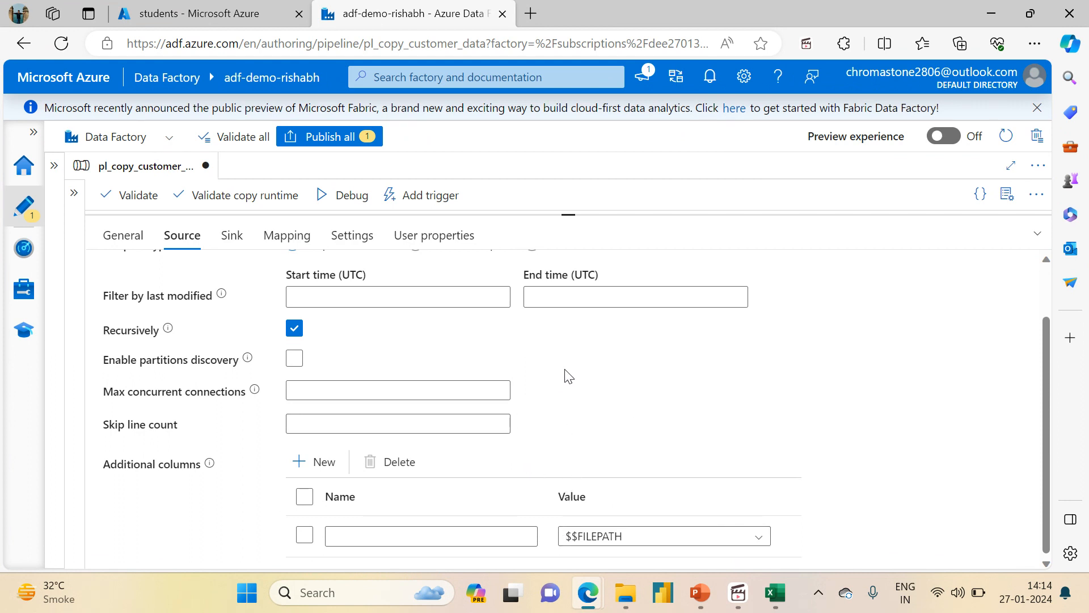
# Examine the blank additional column's value options and compare them with the columns in the data workbook in Excel, returning to Azure Data Factory
pyautogui.click(607, 539)
pyautogui.scroll(-2, 647, 547)
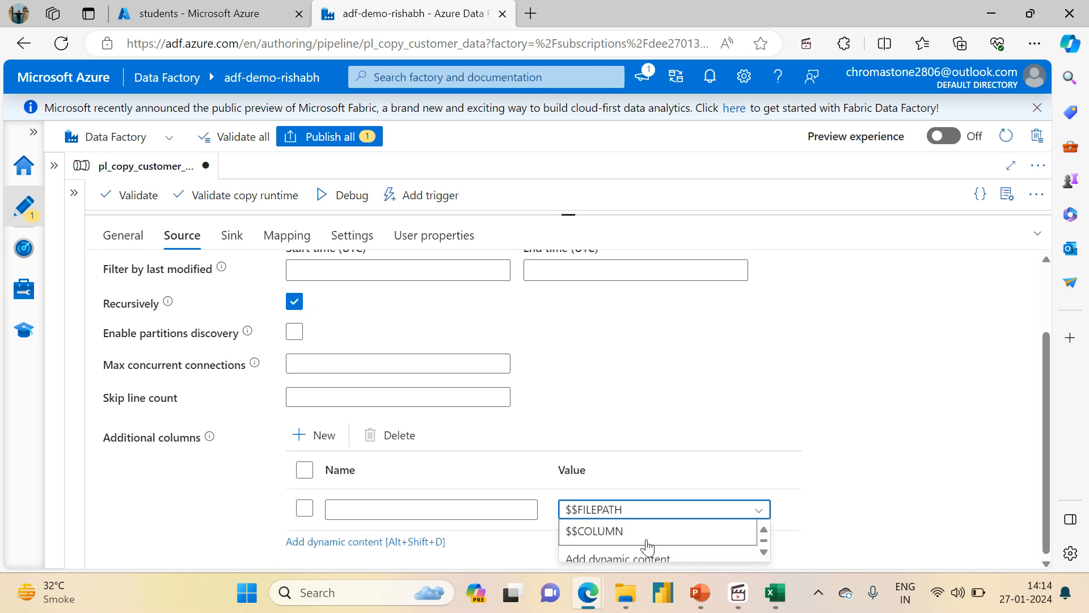
pyautogui.scroll(1, 647, 547)
pyautogui.scroll(-1, 647, 547)
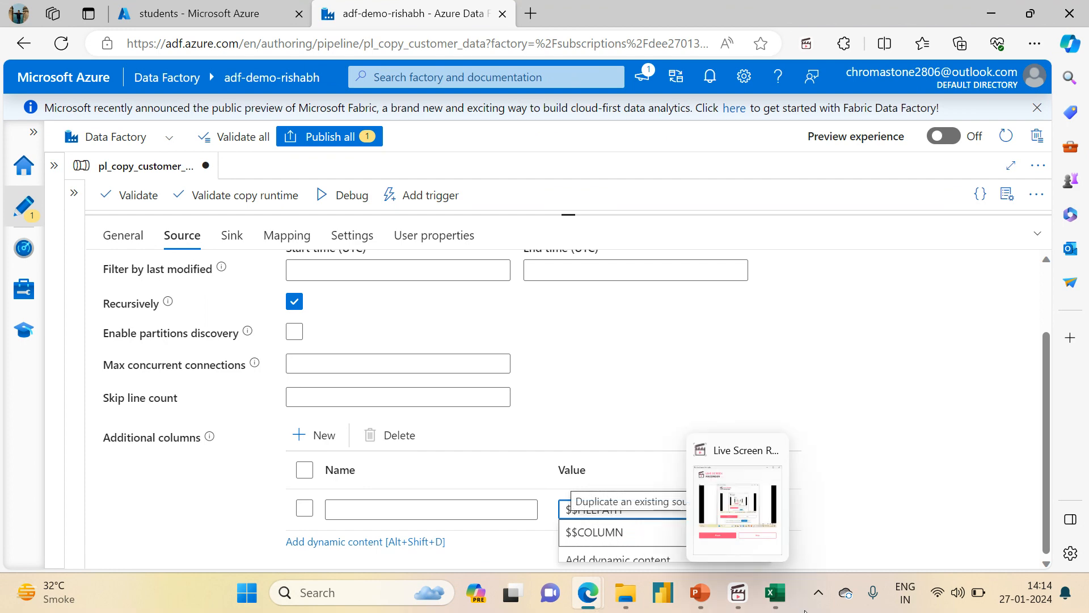
pyautogui.click(772, 597)
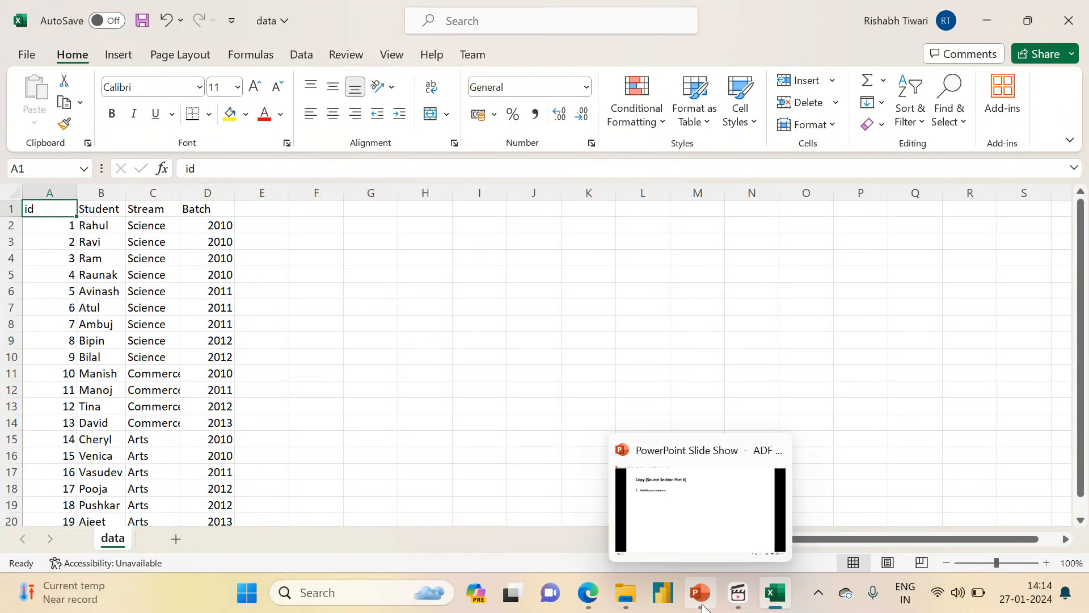
pyautogui.moveTo(588, 592)
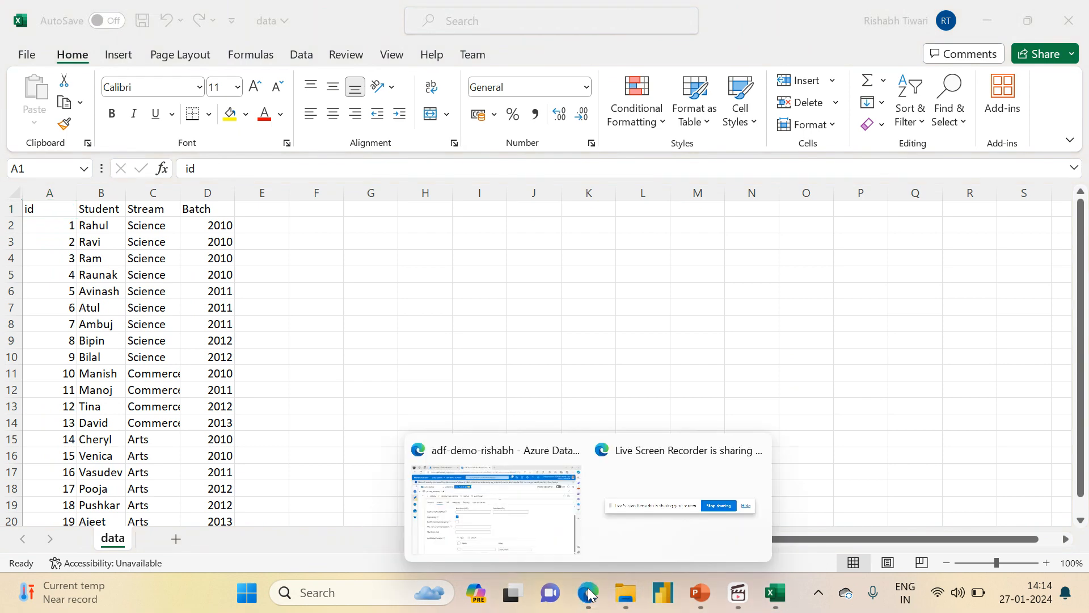
pyautogui.click(521, 499)
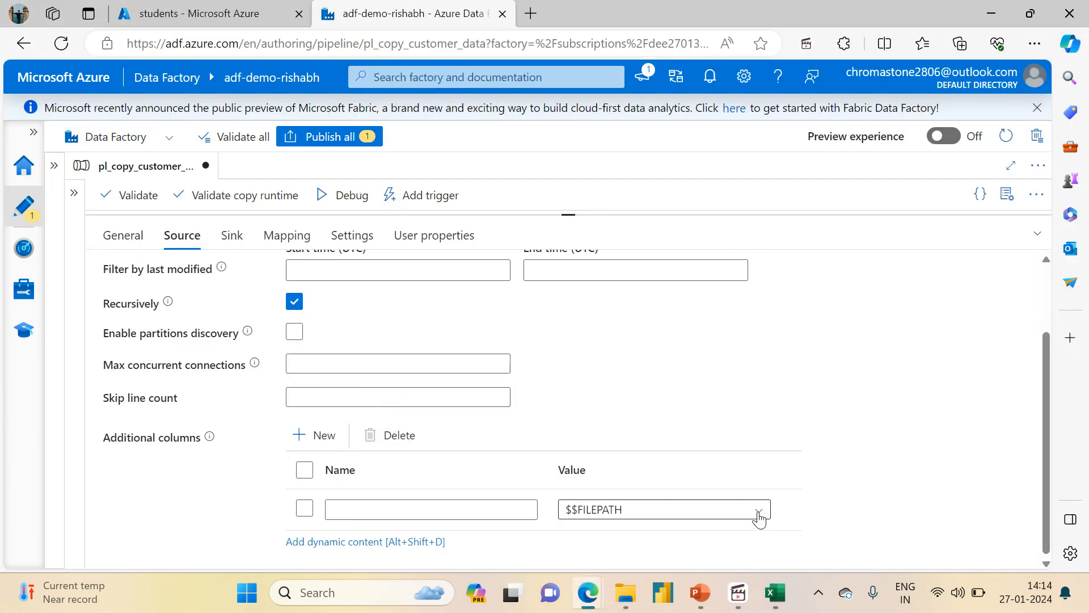
# Try the Custom value type on the blank additional column and review the remaining value options
pyautogui.click(758, 513)
pyautogui.click(659, 536)
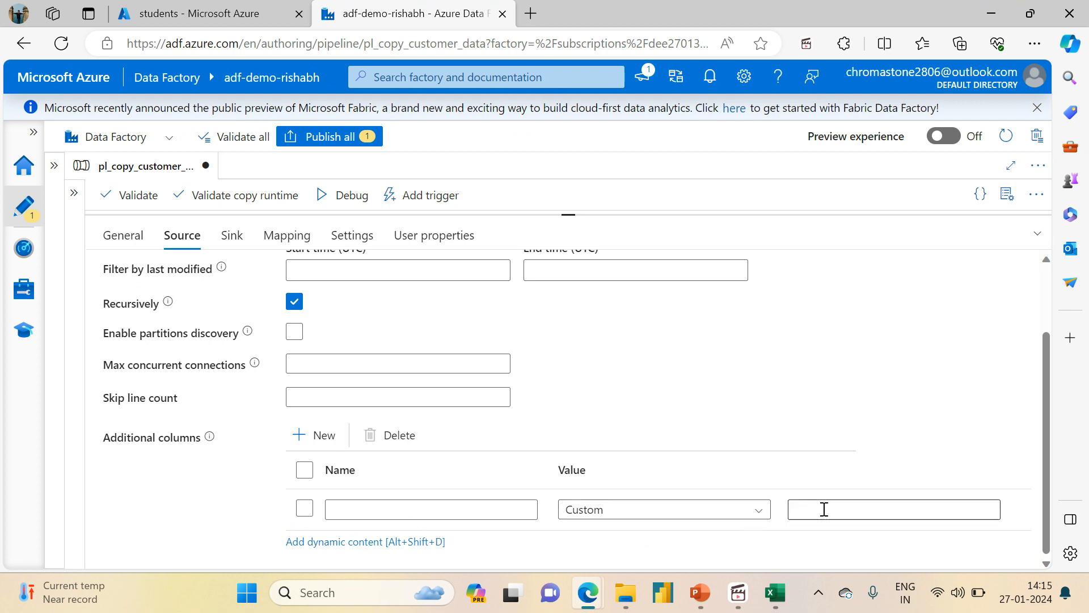
pyautogui.click(758, 511)
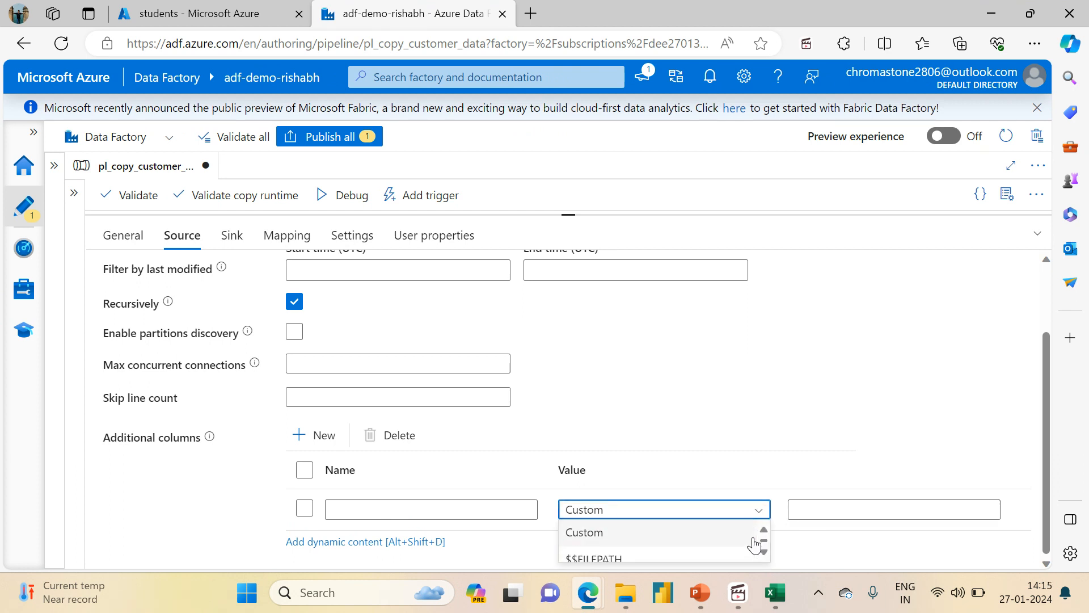
pyautogui.click(764, 552)
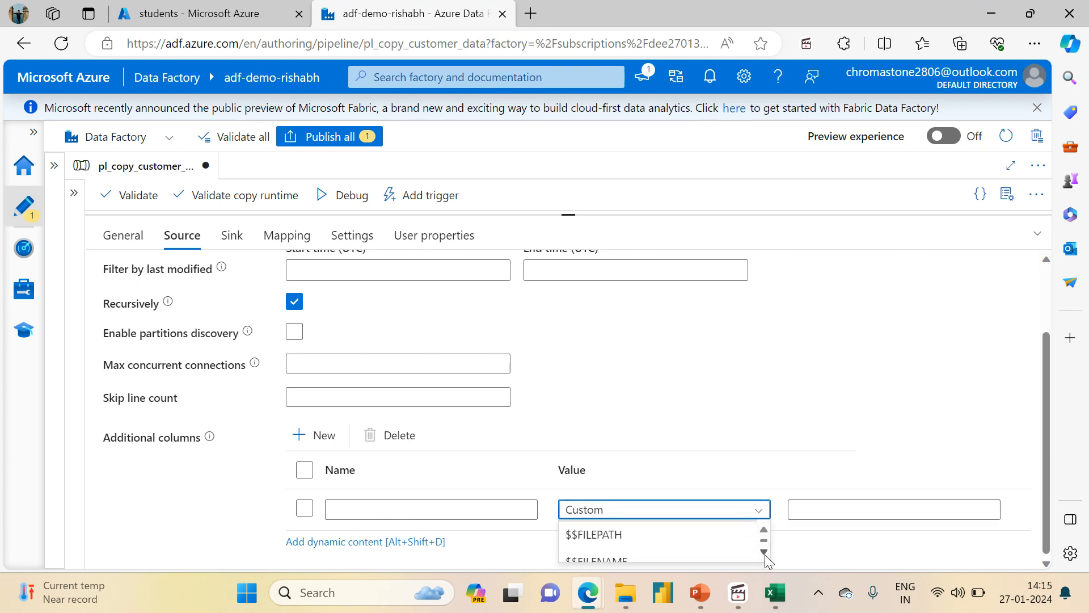
pyautogui.click(764, 552)
pyautogui.click(764, 552)
pyautogui.click(764, 552)
pyautogui.click(764, 552)
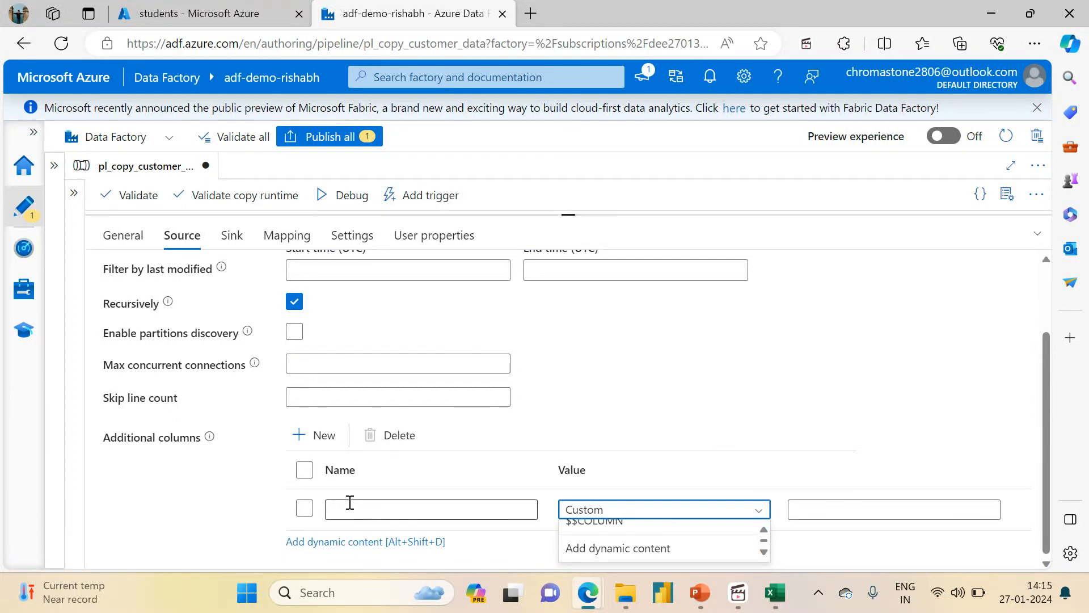
# Name the first additional column filename and set its value to $$FILEPATH
pyautogui.scroll(1, 739, 399)
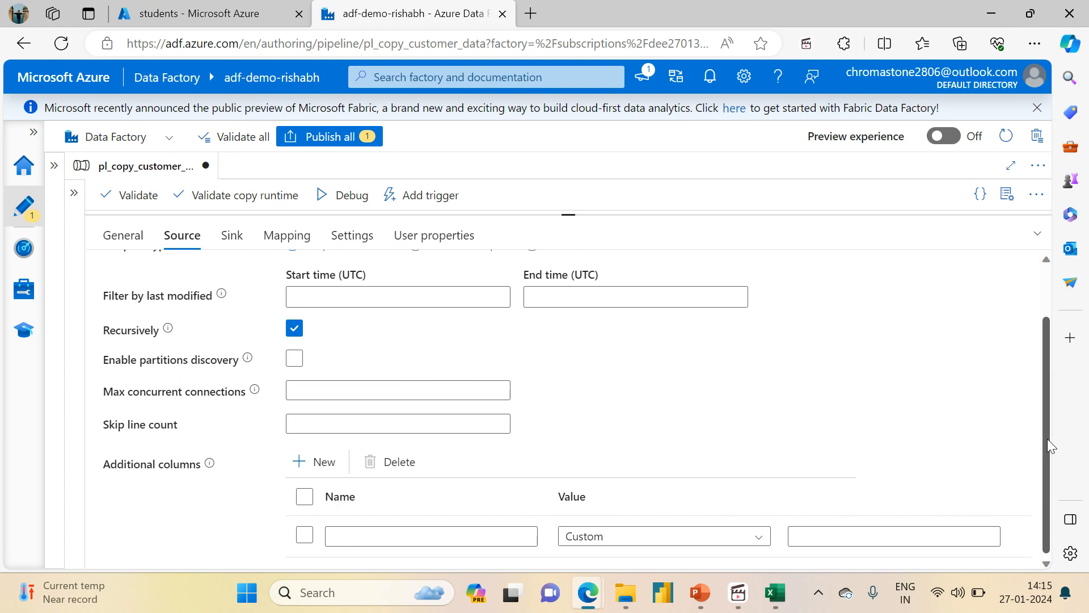
pyautogui.click(410, 543)
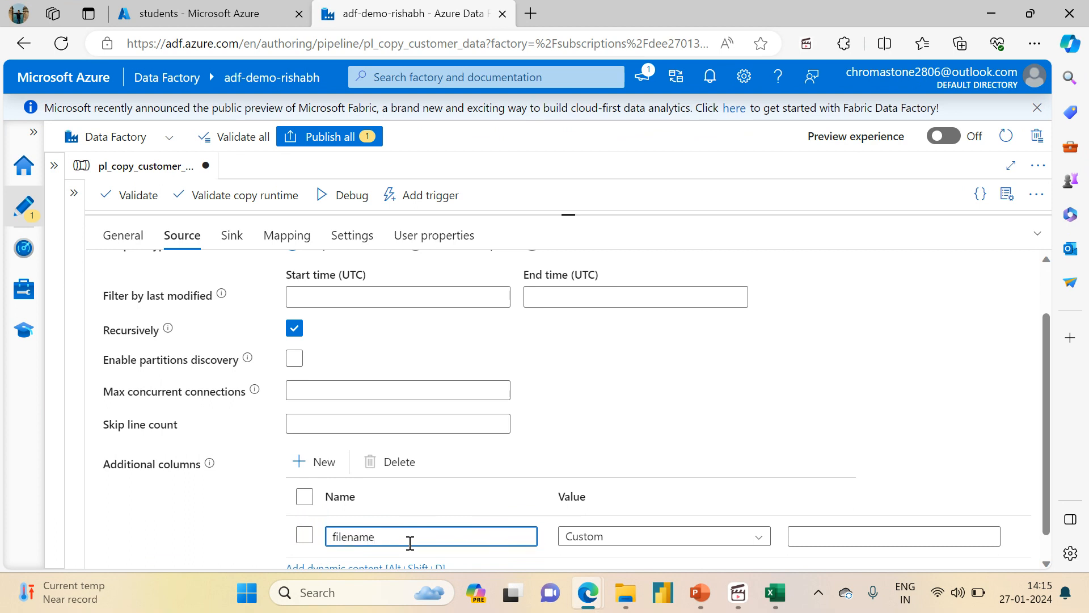
pyautogui.click(750, 538)
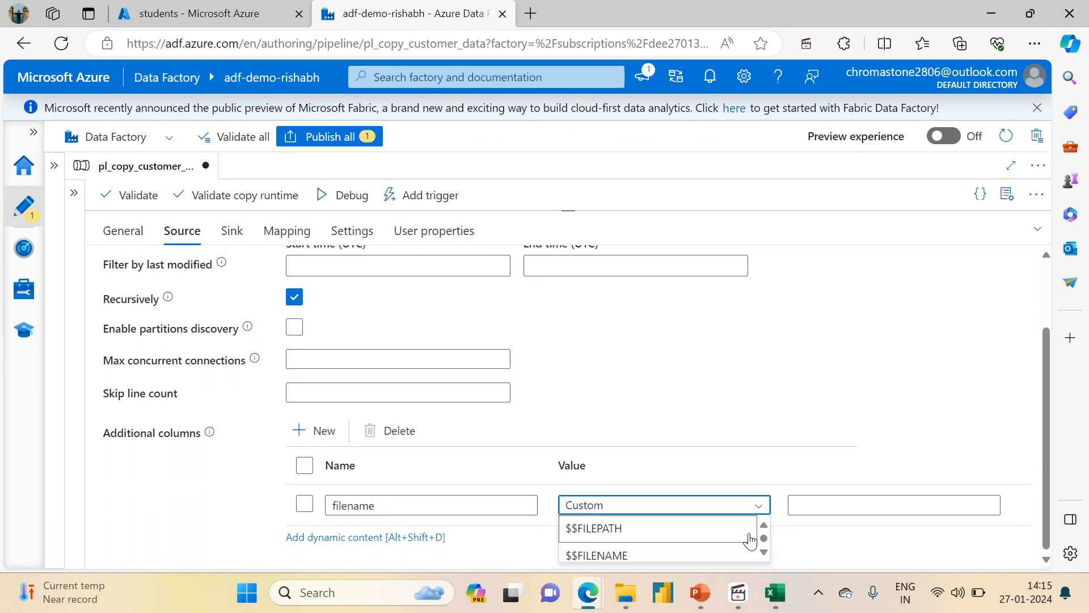
pyautogui.click(750, 538)
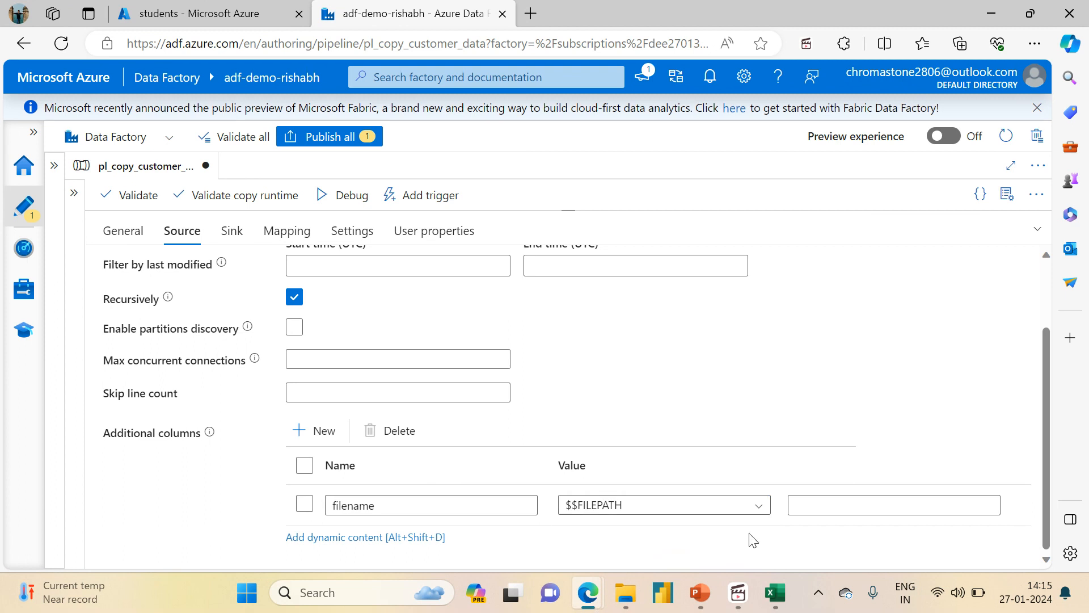
# Add a second additional column named filepath with the value $$FILEPATH
pyautogui.click(328, 431)
pyautogui.click(364, 544)
pyautogui.write('f')
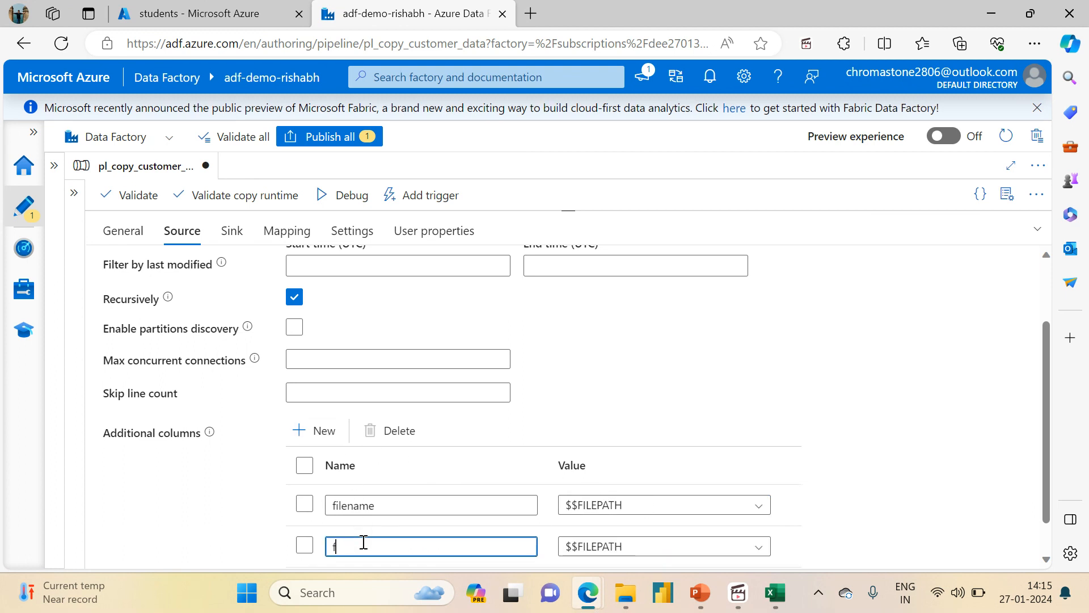
pyautogui.write('ilepath')
# Add a third additional column and set its value type to $$COLUMN
pyautogui.click(1046, 559)
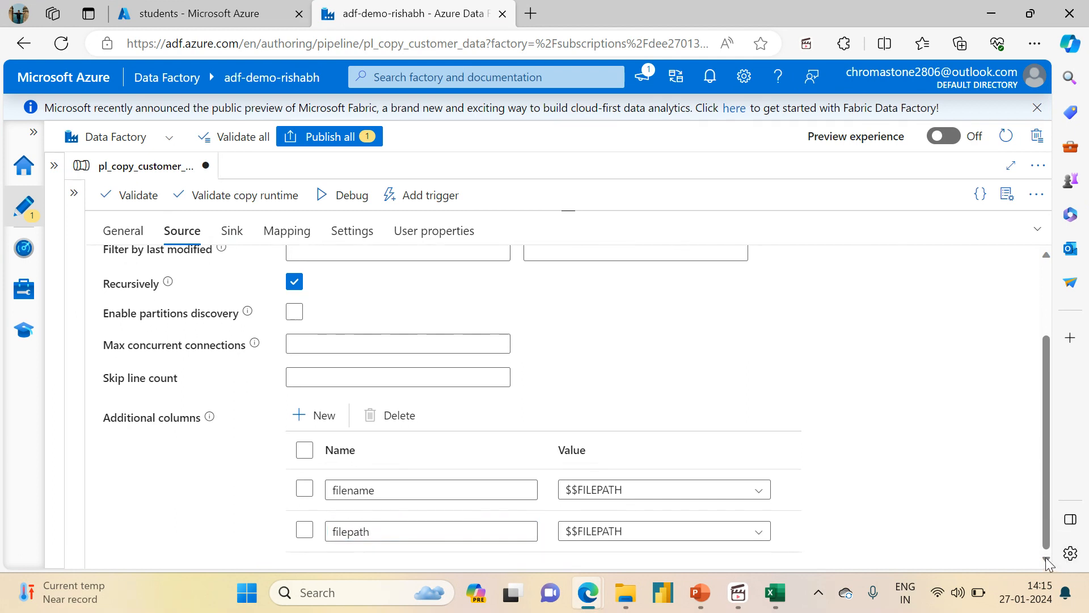
pyautogui.click(302, 425)
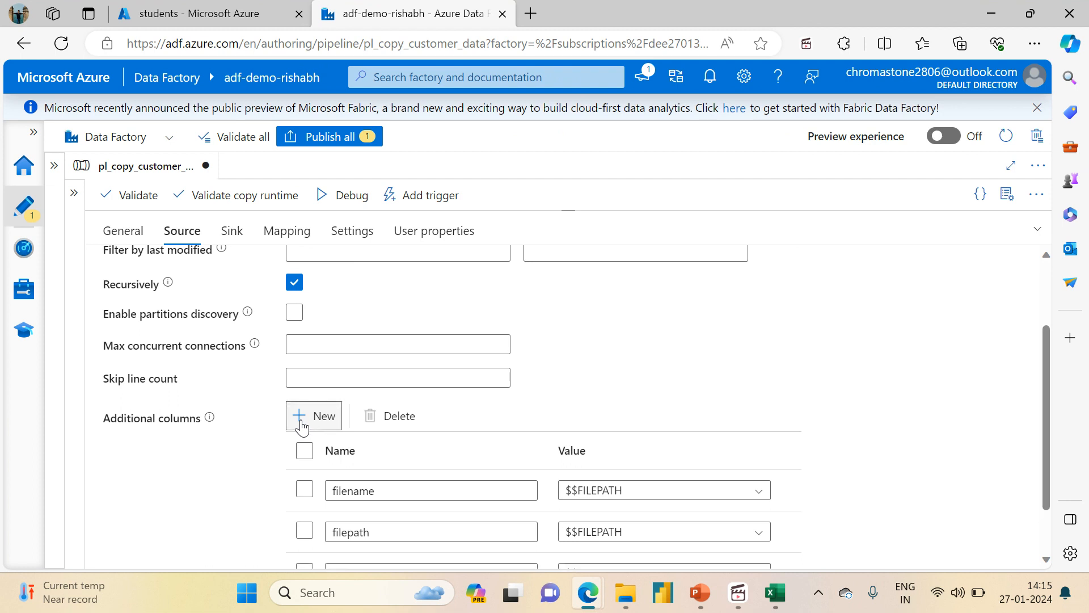
pyautogui.scroll(-2, 302, 425)
pyautogui.click(658, 504)
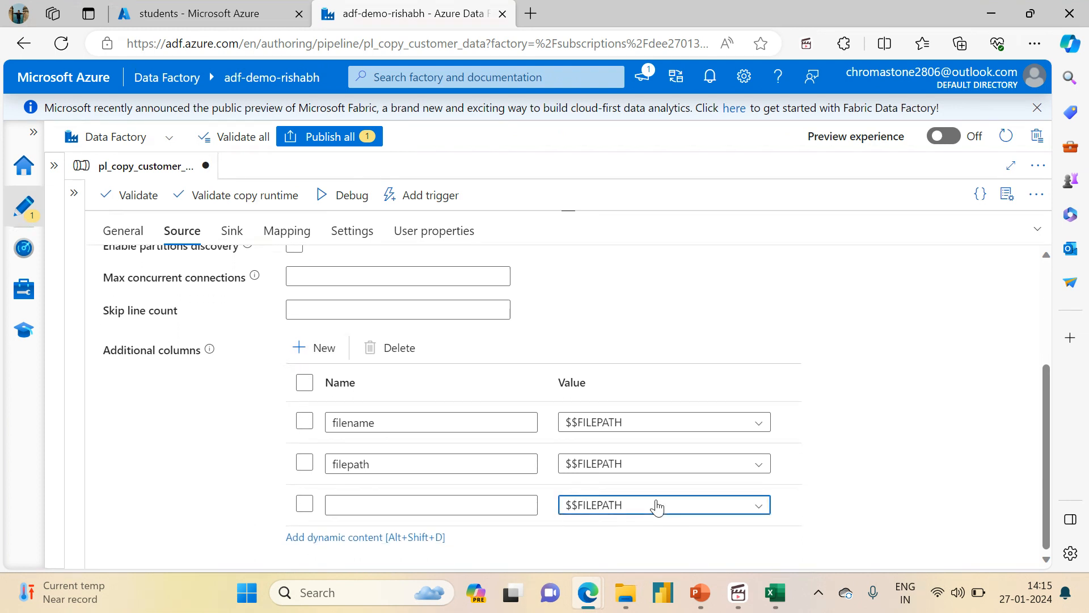
pyautogui.click(658, 505)
pyautogui.scroll(-3, 617, 538)
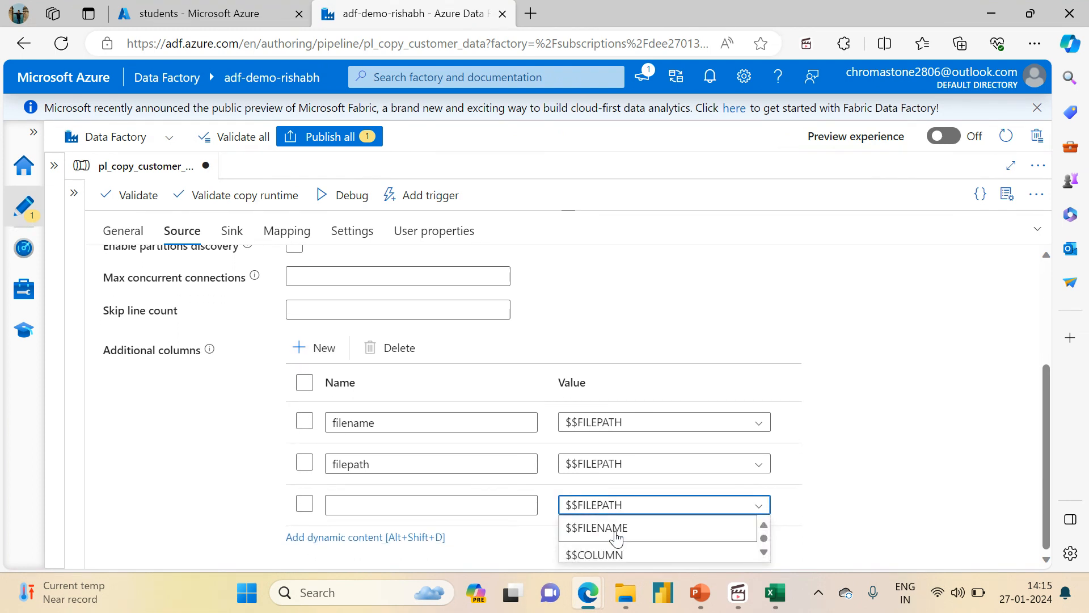
pyautogui.click(616, 529)
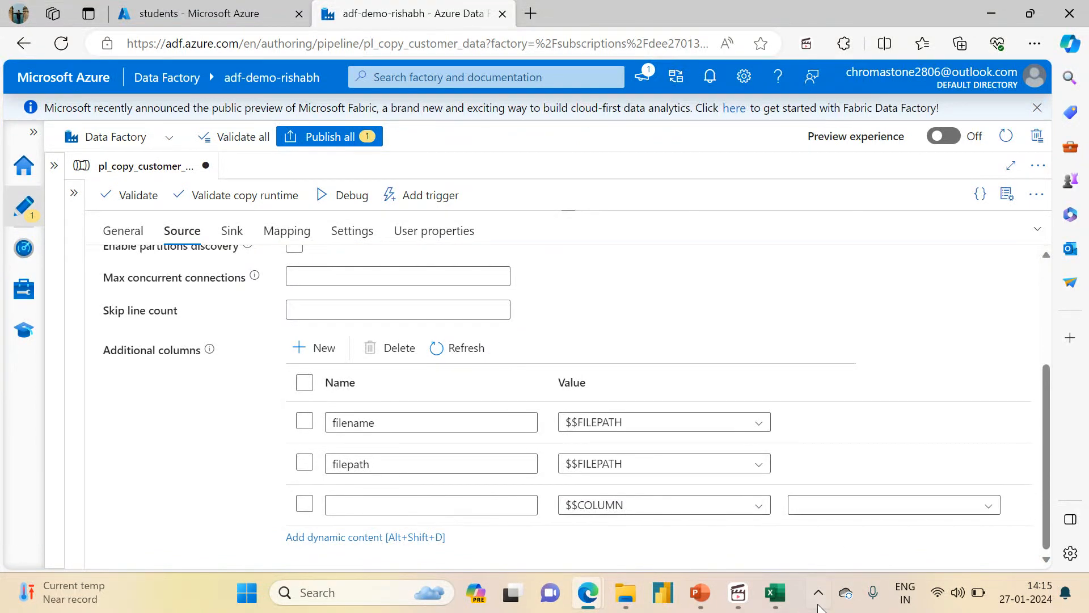
# Using the headers in the data workbook, set the third additional column's source column to id and name it id_duplicate
pyautogui.click(777, 593)
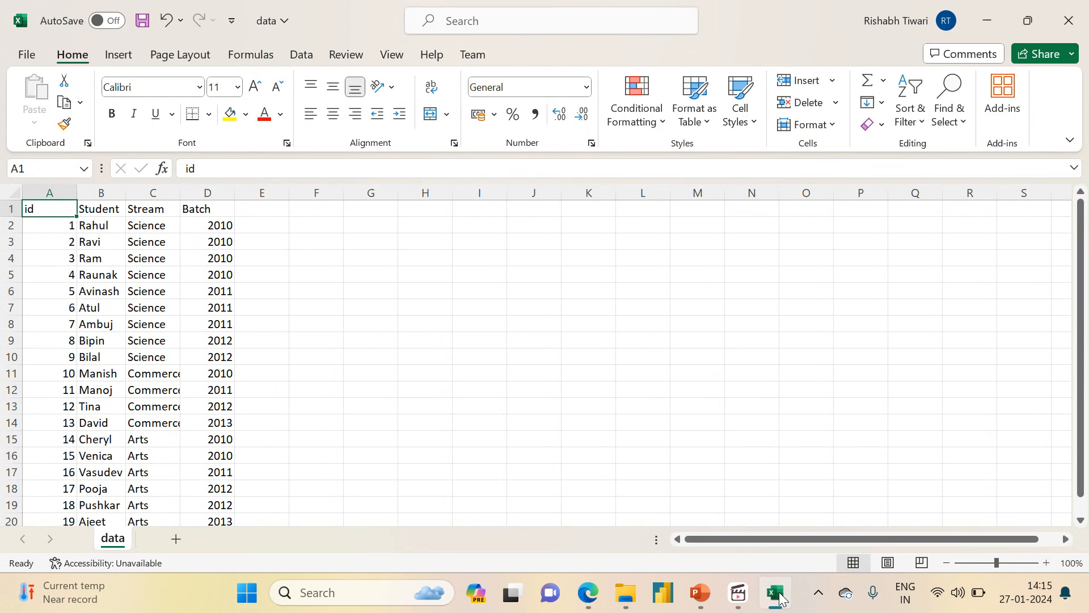
pyautogui.click(777, 594)
pyautogui.scroll(-1, 862, 533)
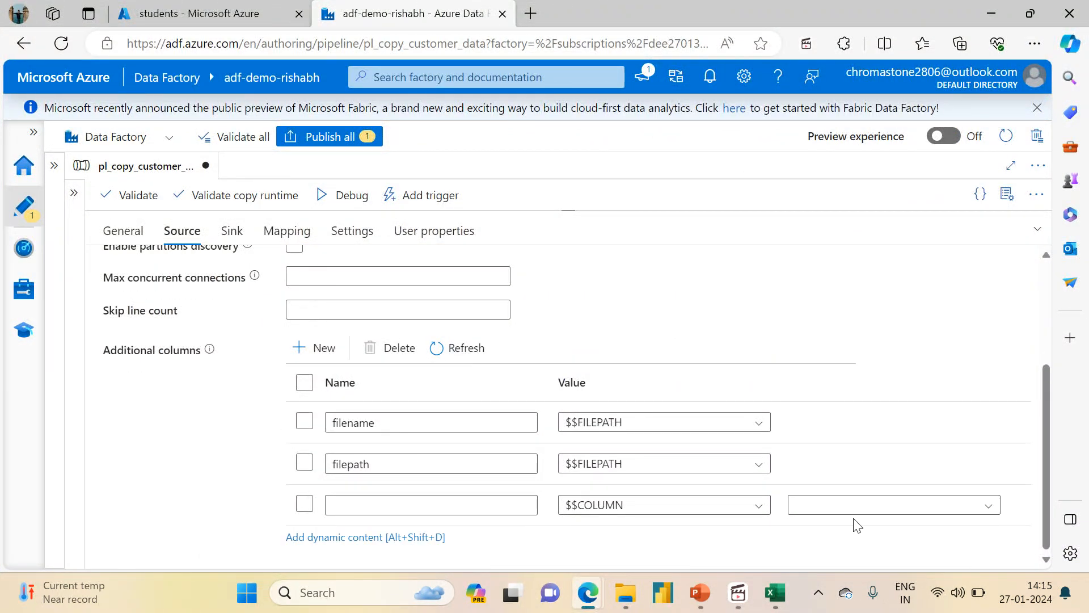
pyautogui.click(849, 508)
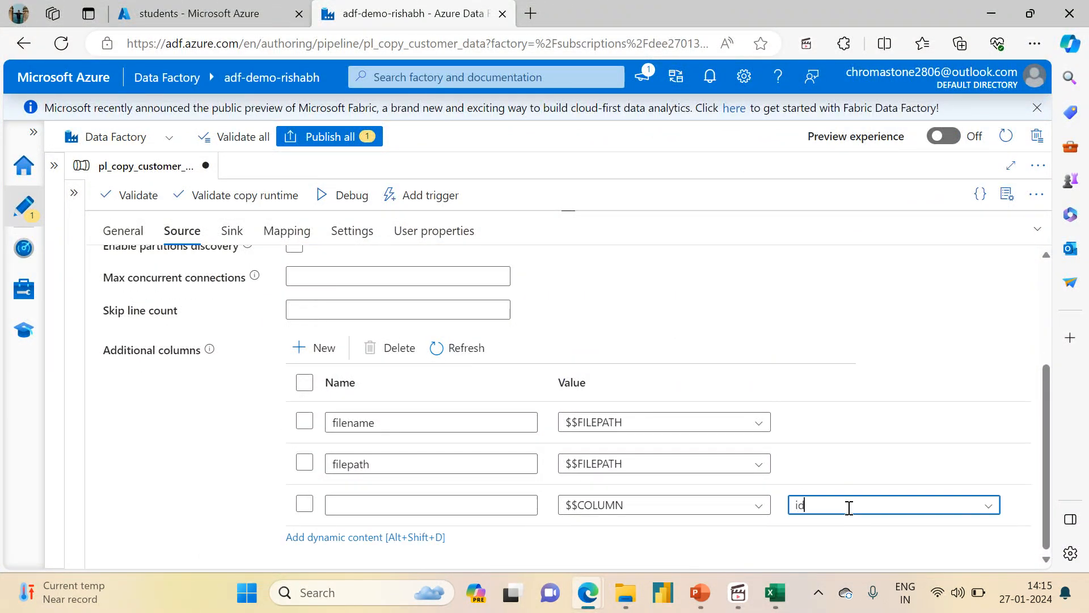
pyautogui.write('id')
pyautogui.click(987, 507)
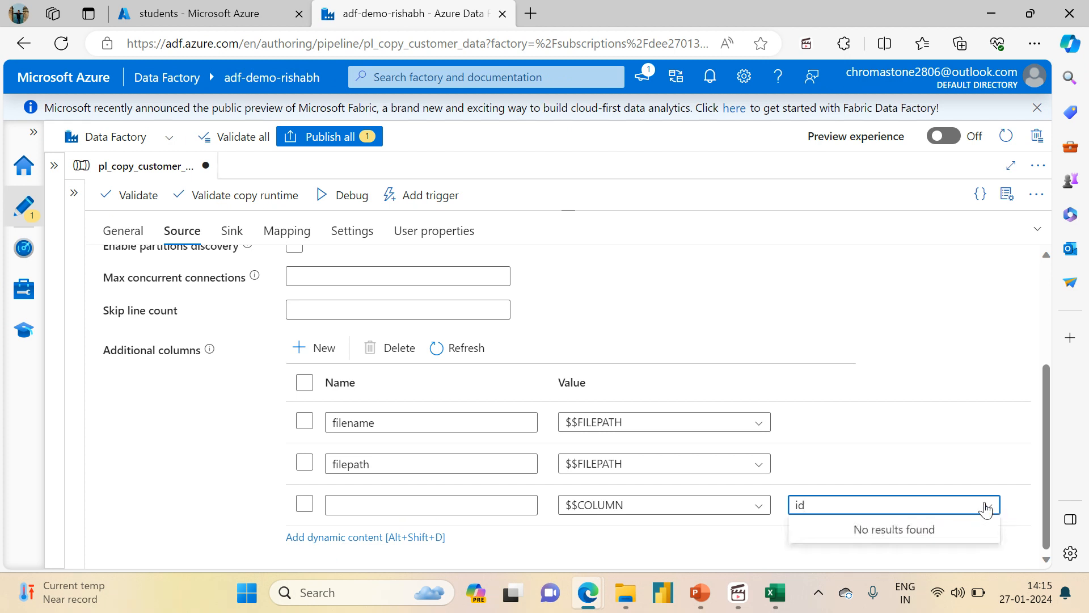
pyautogui.click(719, 539)
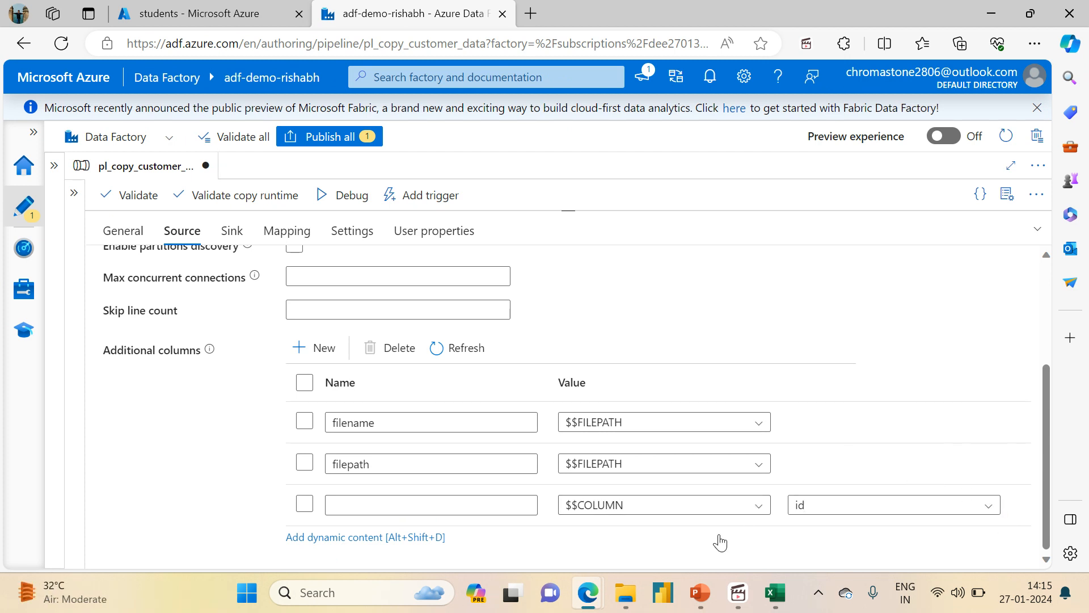
pyautogui.click(461, 512)
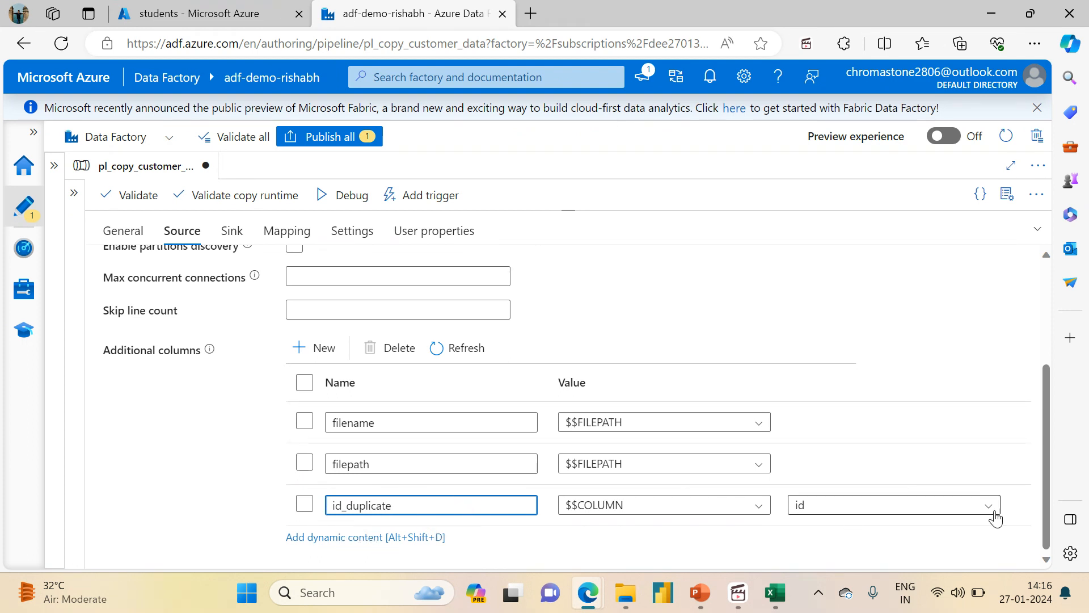
pyautogui.scroll(1, 939, 530)
pyautogui.scroll(-1, 664, 548)
pyautogui.scroll(1, 436, 542)
pyautogui.scroll(-1, 434, 537)
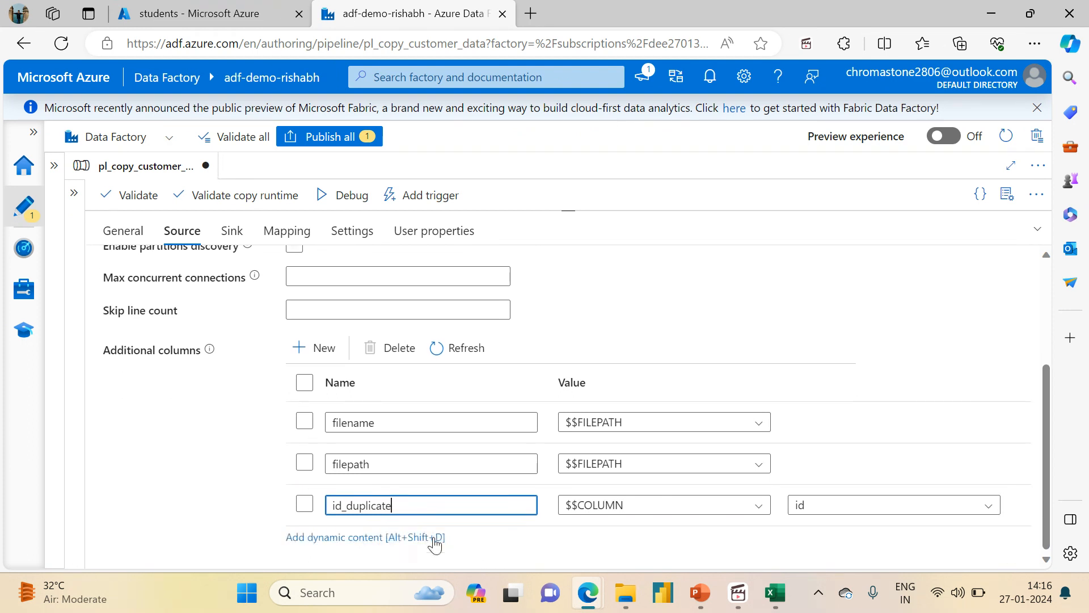
pyautogui.click(419, 537)
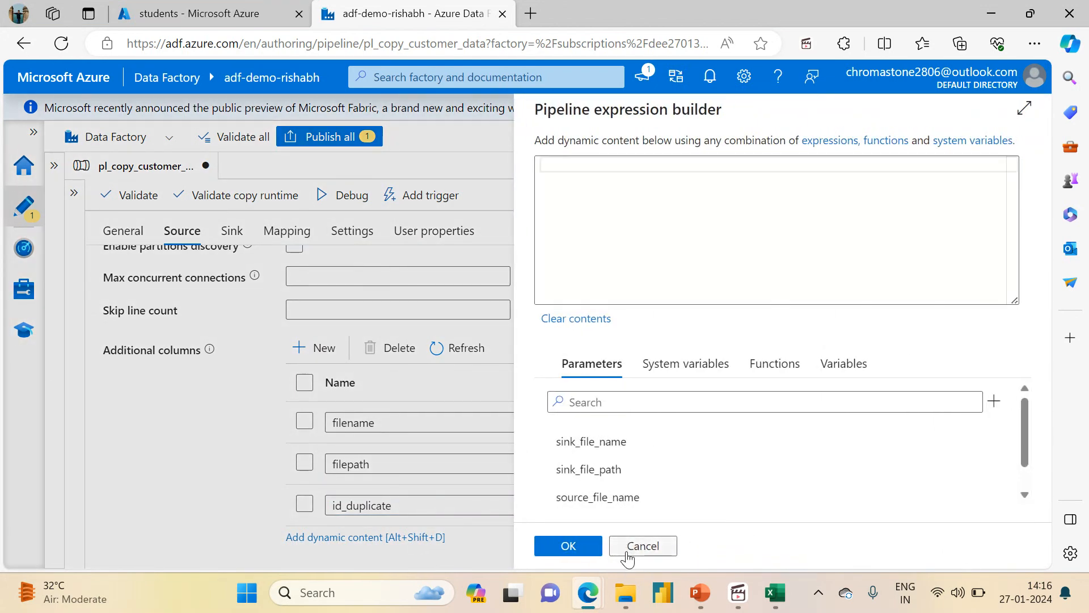
pyautogui.click(643, 546)
# Add a fourth additional column below id_duplicate and name it dataset
pyautogui.click(314, 370)
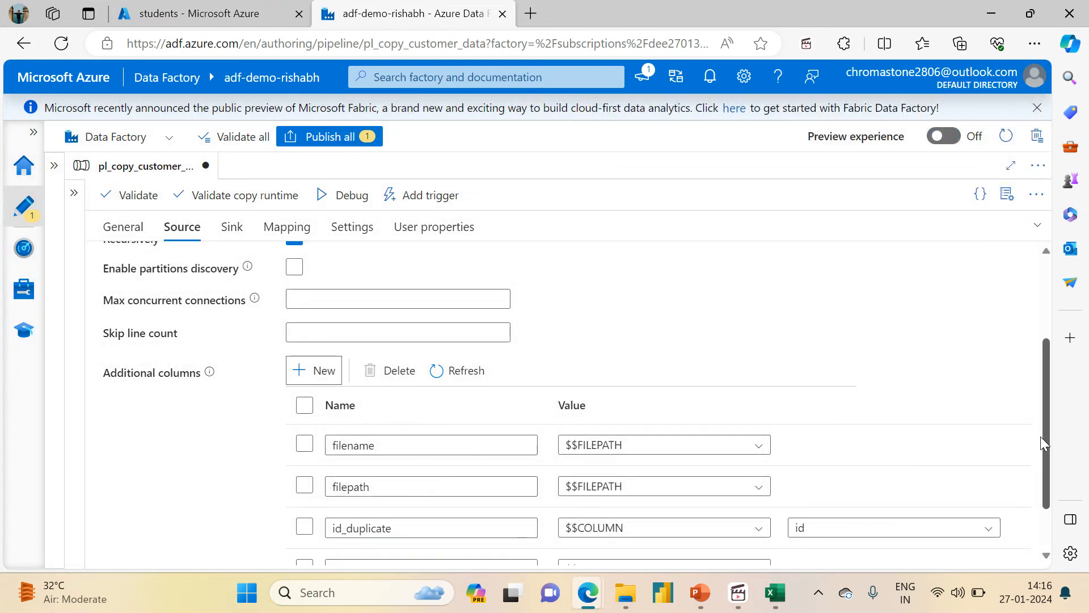
pyautogui.moveTo(1046, 438); pyautogui.dragTo(1053, 497)
pyautogui.click(413, 522)
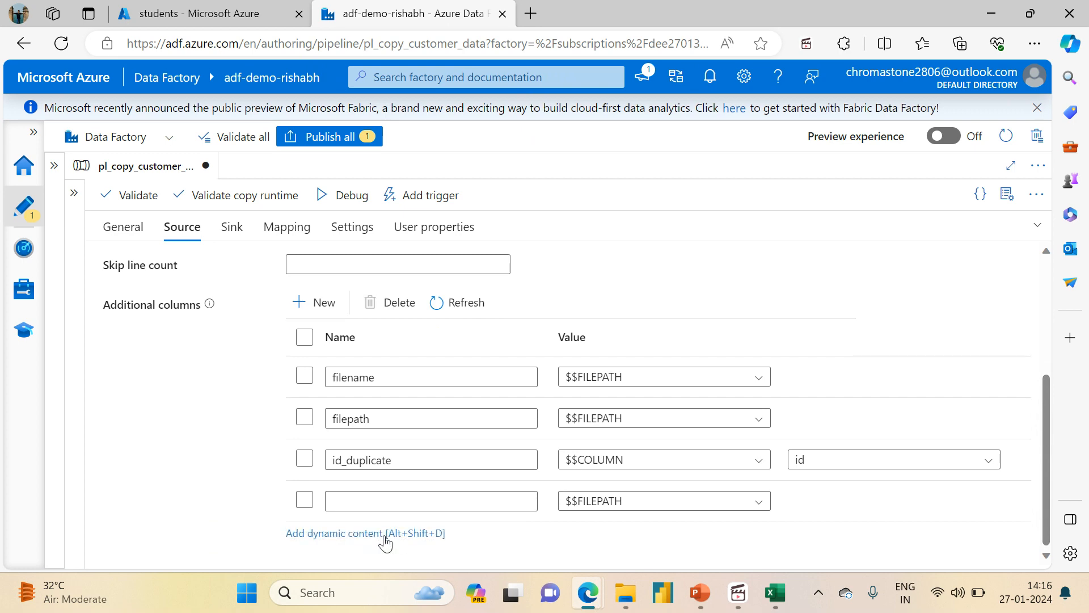
pyautogui.click(384, 536)
pyautogui.click(670, 547)
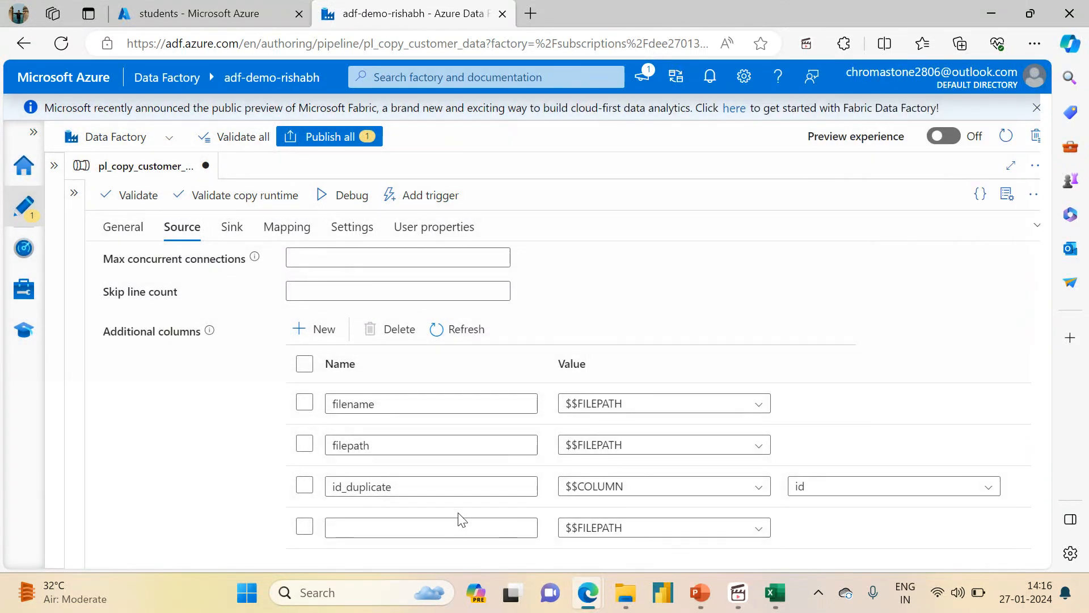
pyautogui.click(426, 525)
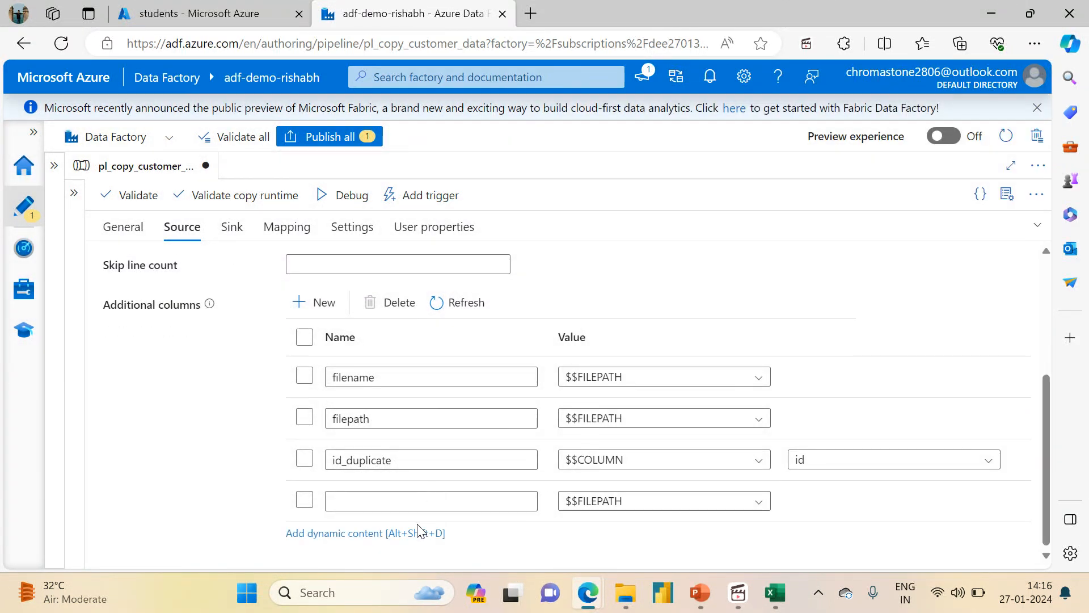
pyautogui.click(390, 502)
pyautogui.write('con')
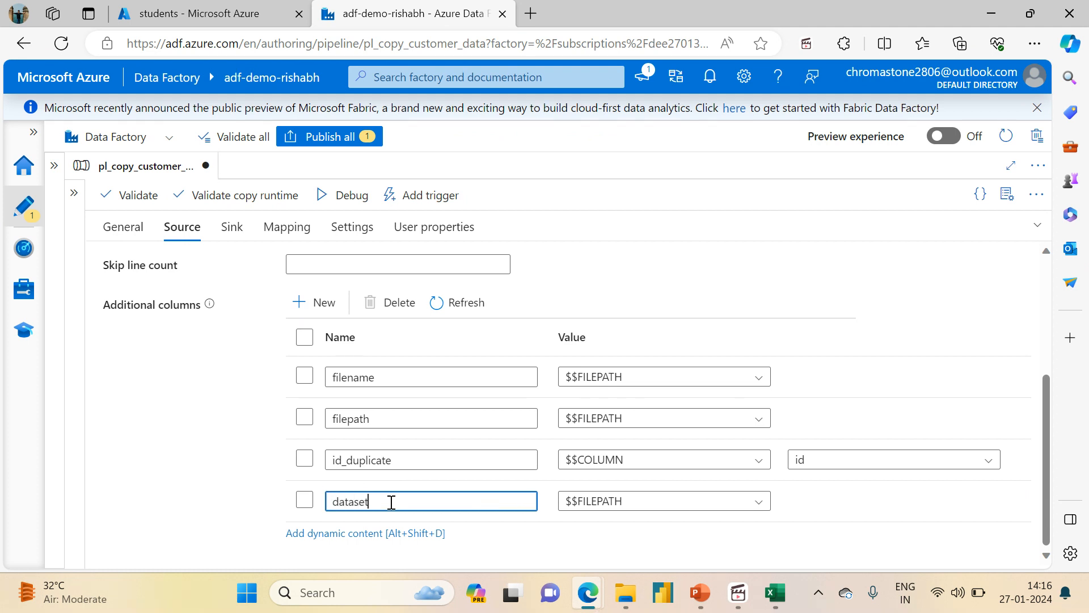
# Set the dataset column's value type to Custom with the text Student
pyautogui.click(618, 508)
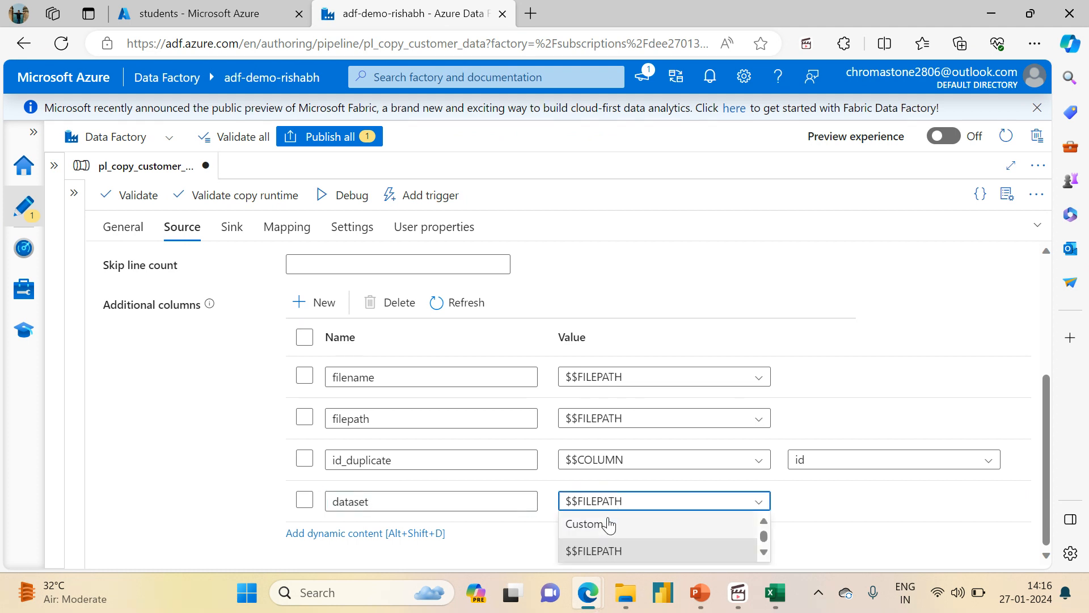
pyautogui.click(591, 528)
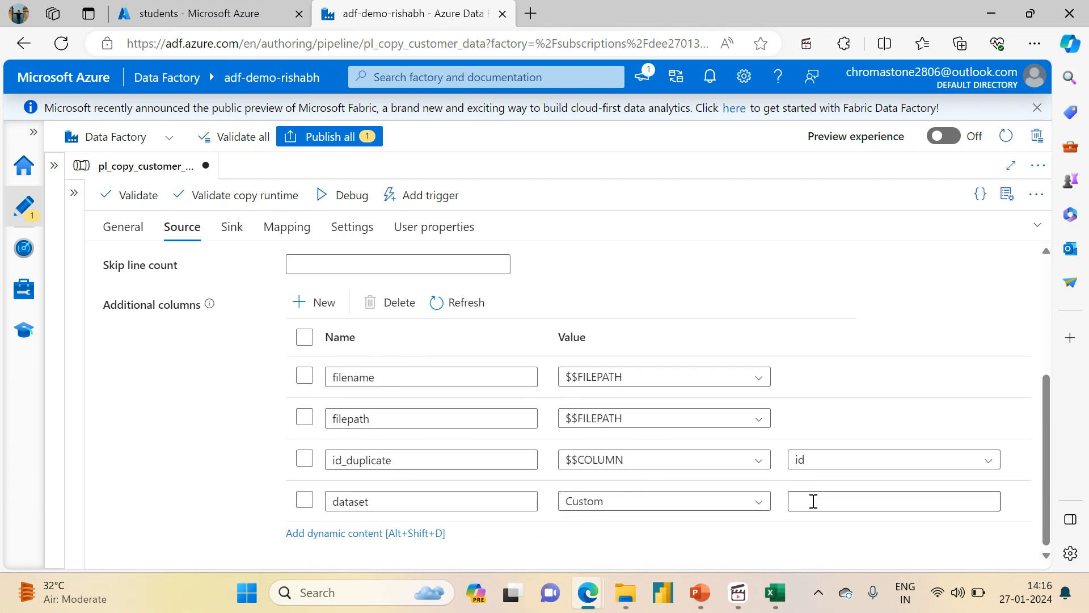
pyautogui.click(811, 501)
pyautogui.write('St')
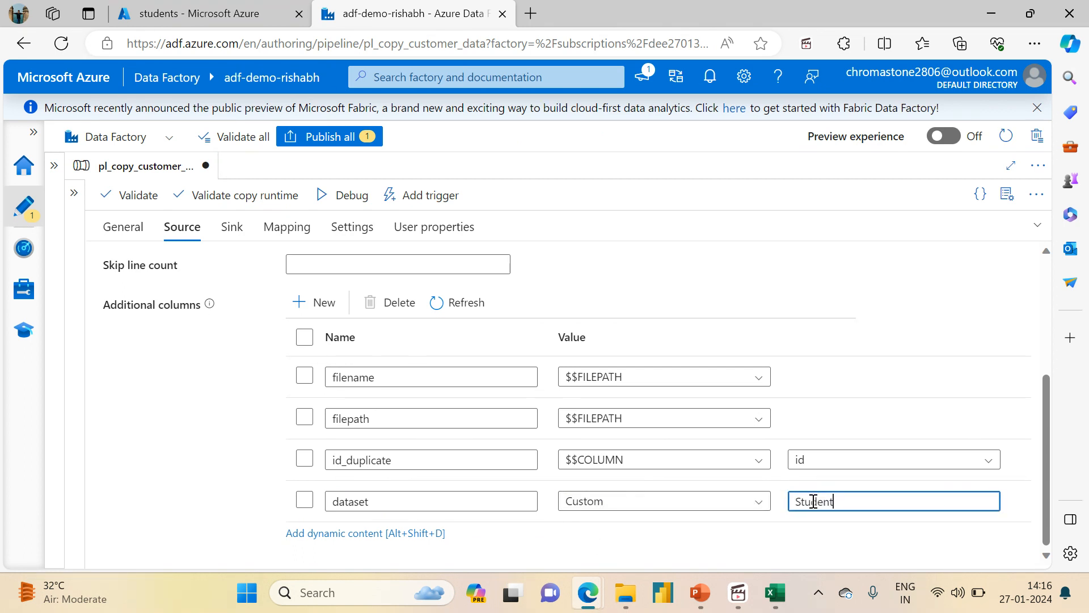
# Complete the dataset column's custom text so that it reads Student
pyautogui.write('udent')
pyautogui.click(1053, 519)
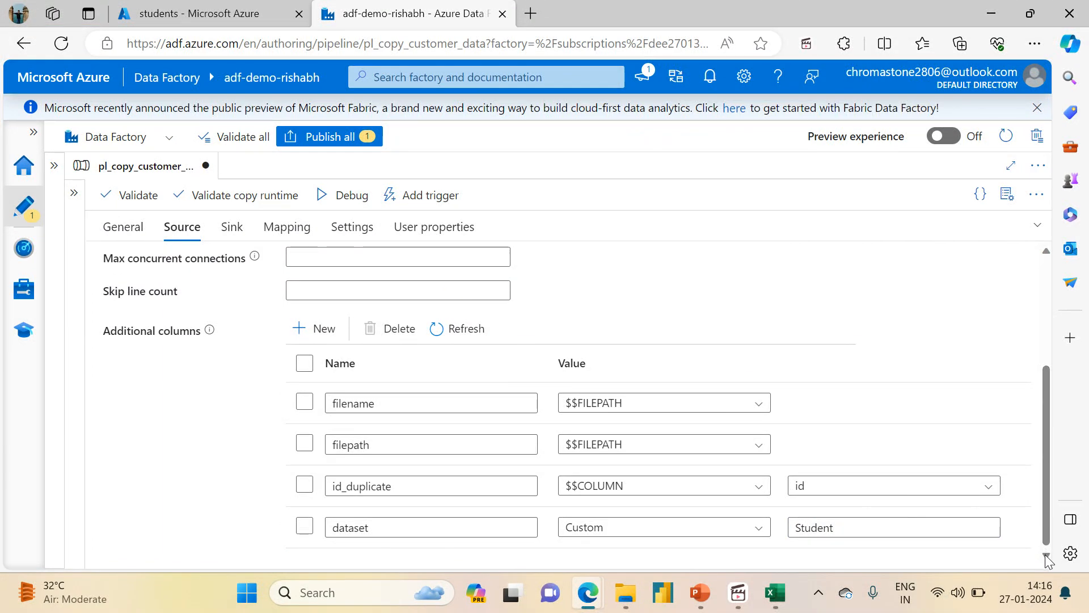
pyautogui.scroll(-1, 624, 411)
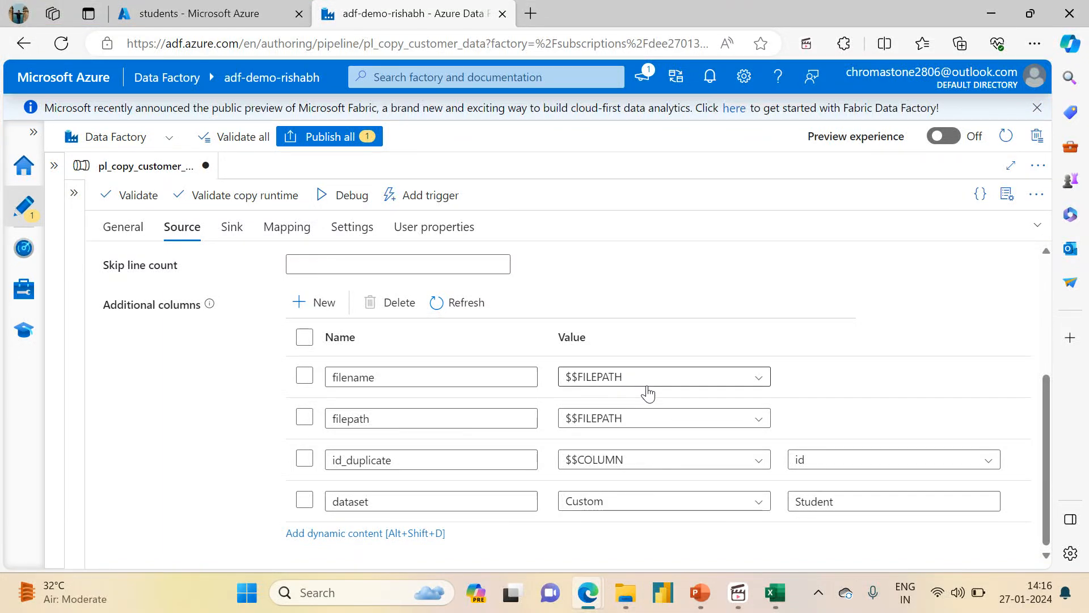
pyautogui.moveTo(1046, 475); pyautogui.dragTo(1025, 507)
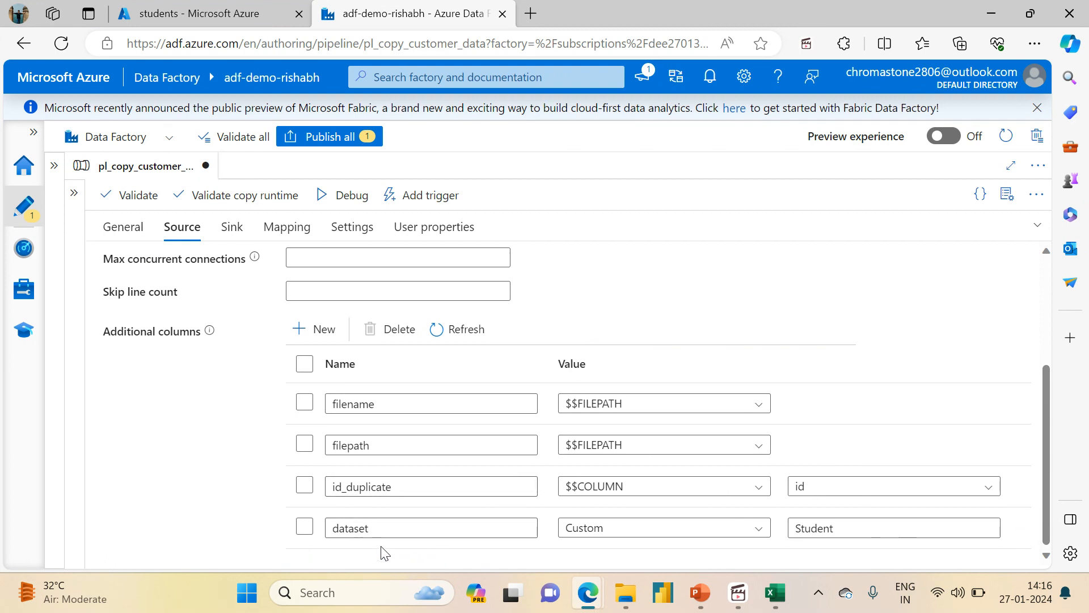
# Add a fifth additional column below dataset and name it dynamic_column_value
pyautogui.click(316, 331)
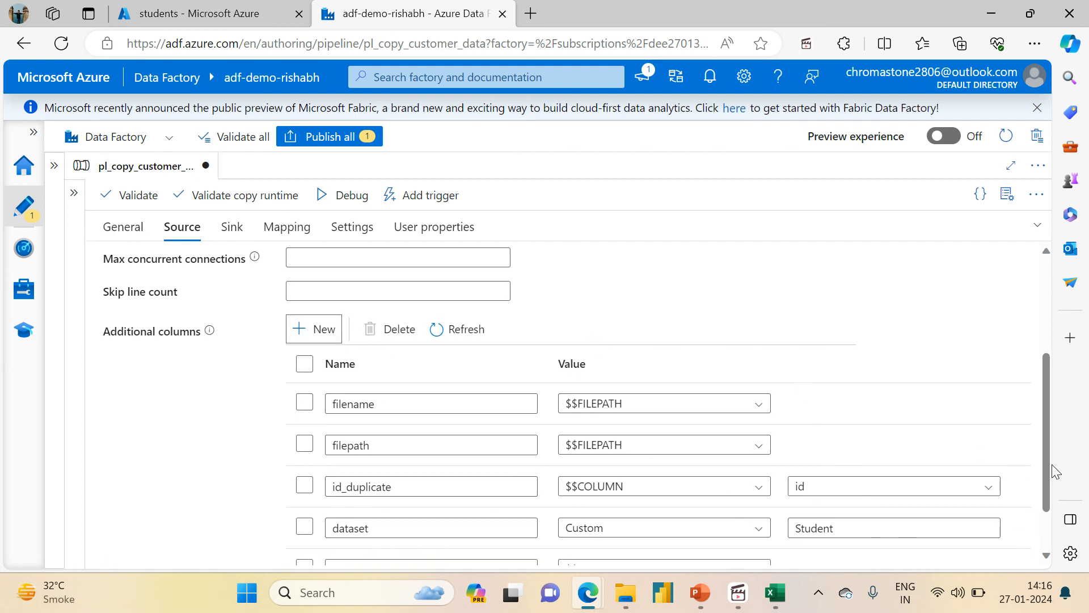
pyautogui.click(1046, 554)
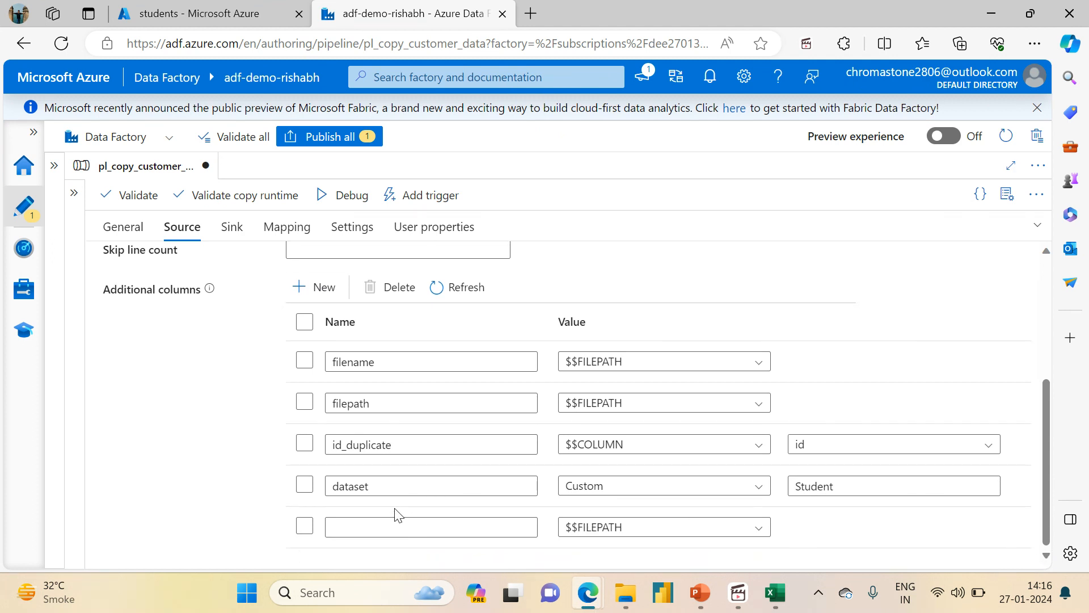
pyautogui.click(389, 526)
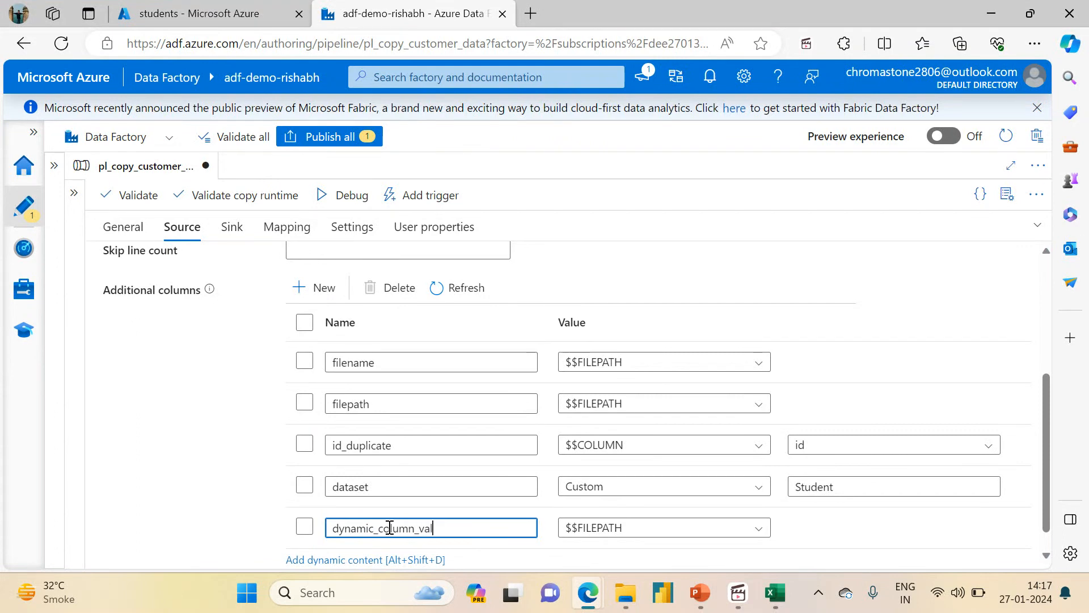
pyautogui.click(601, 532)
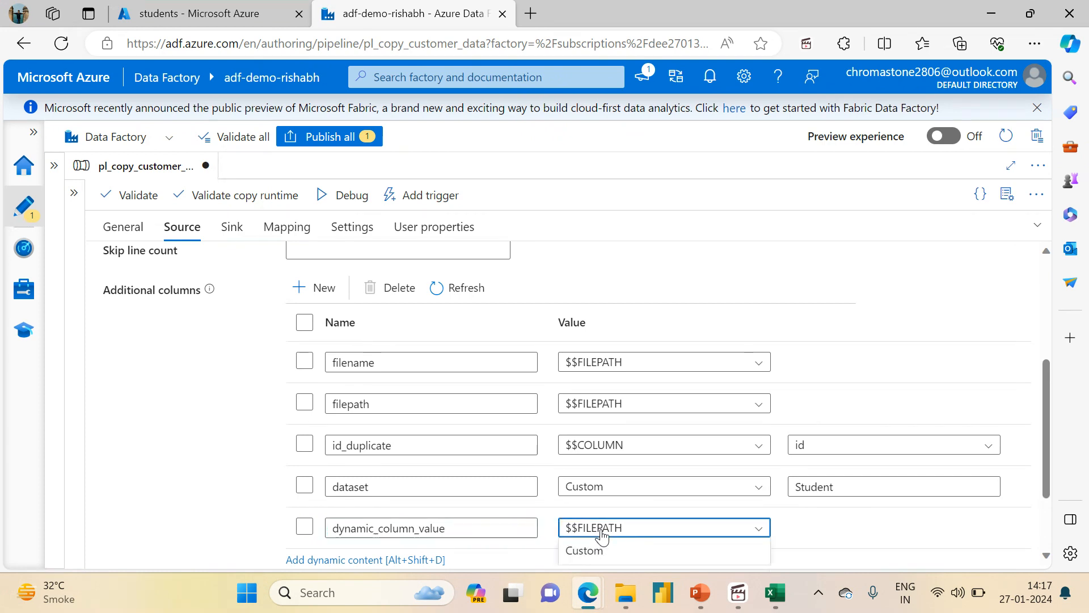
pyautogui.scroll(-3, 602, 536)
pyautogui.click(601, 532)
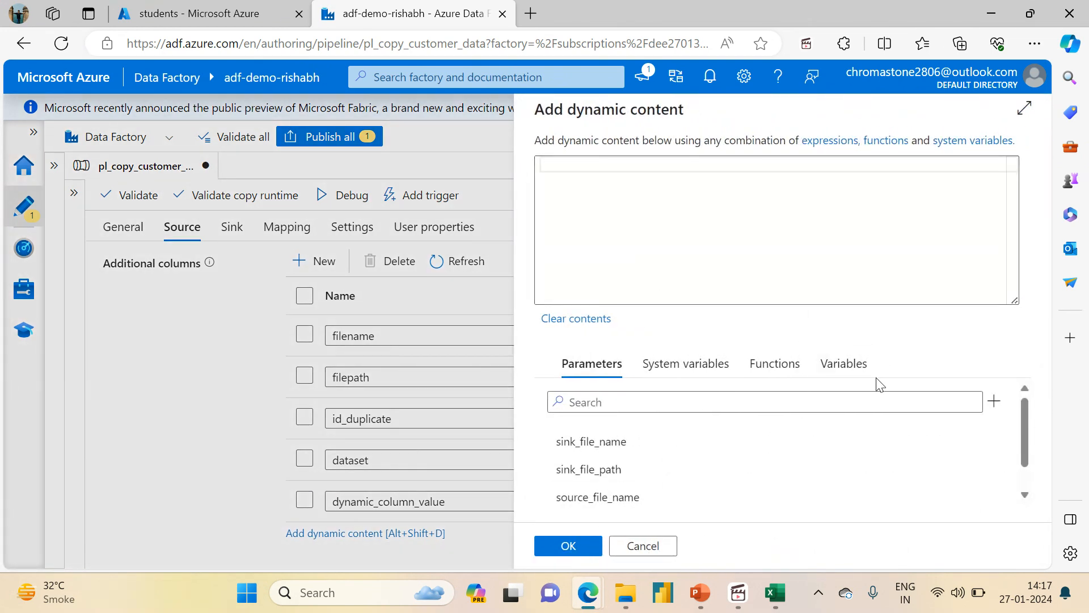
pyautogui.moveTo(1026, 431); pyautogui.dragTo(1002, 321)
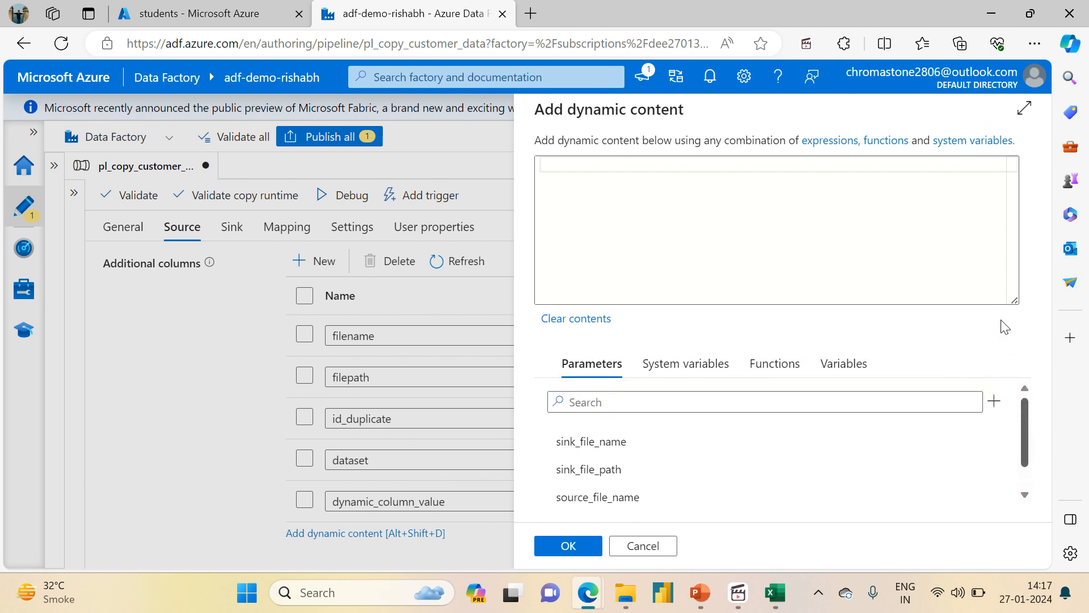
pyautogui.click(660, 375)
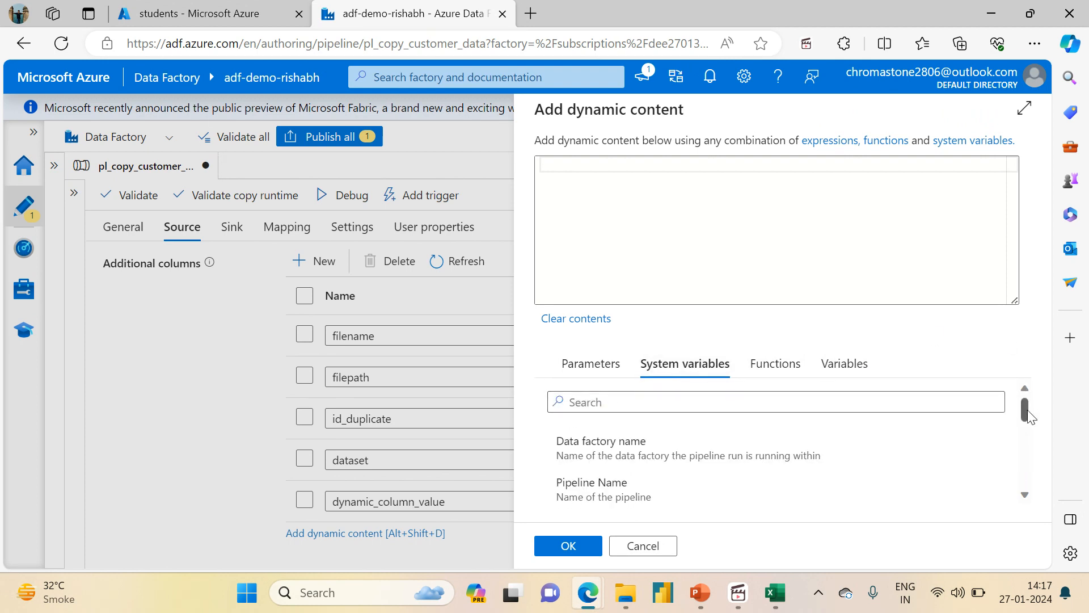
pyautogui.moveTo(1030, 417)
pyautogui.mouseDown()
pyautogui.moveTo(1031, 486)
pyautogui.moveTo(1030, 414)
pyautogui.mouseUp()
pyautogui.click(676, 458)
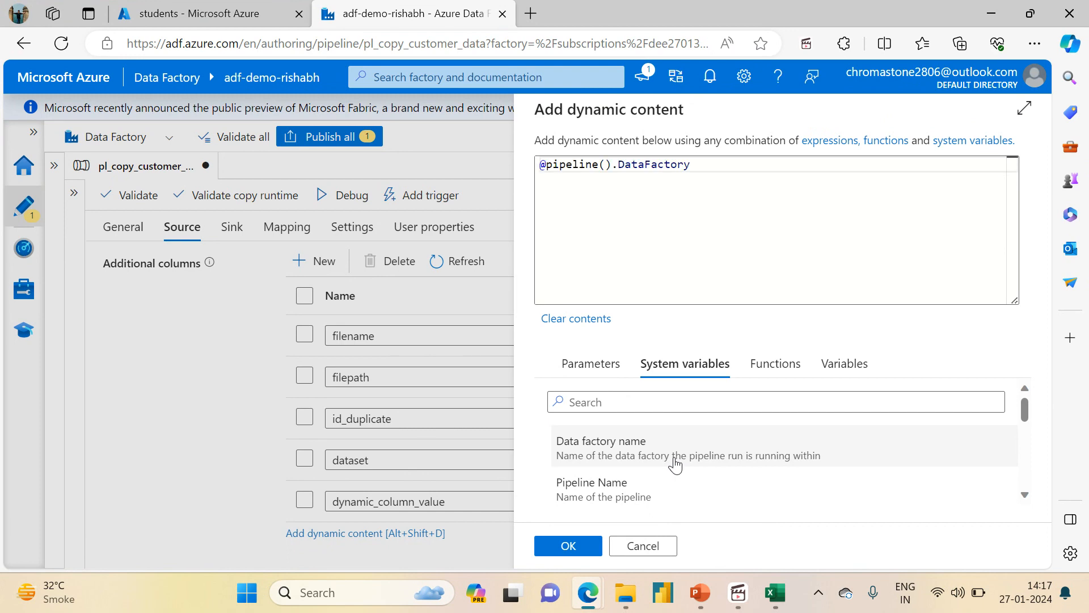
pyautogui.click(568, 546)
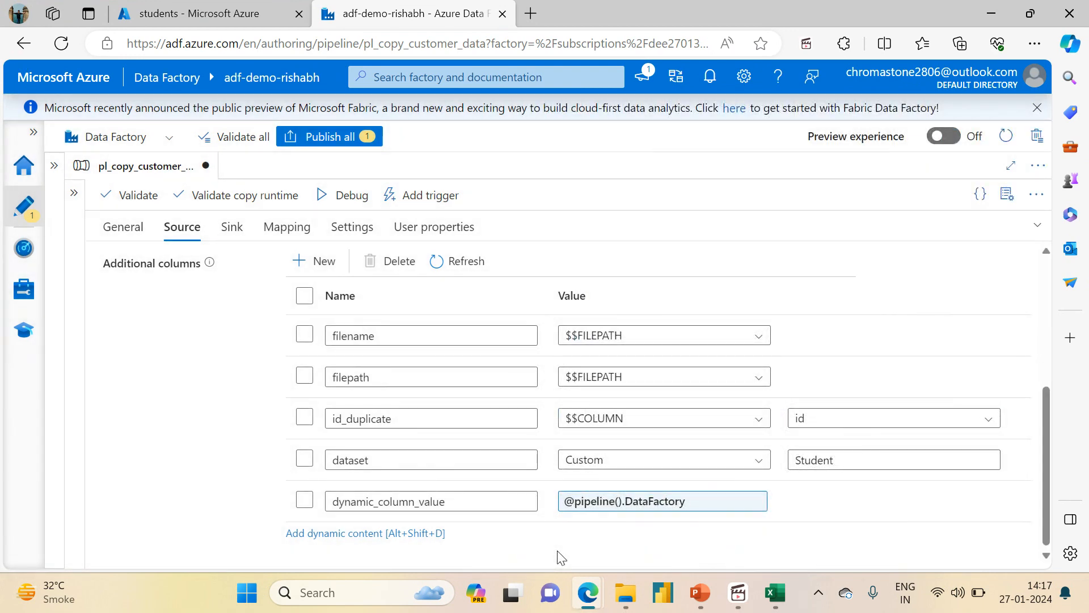
# Change the container in the source dataset ds_adls_csv_adlssource's file path to students and return to the pipeline
pyautogui.moveTo(1044, 534); pyautogui.dragTo(990, 306)
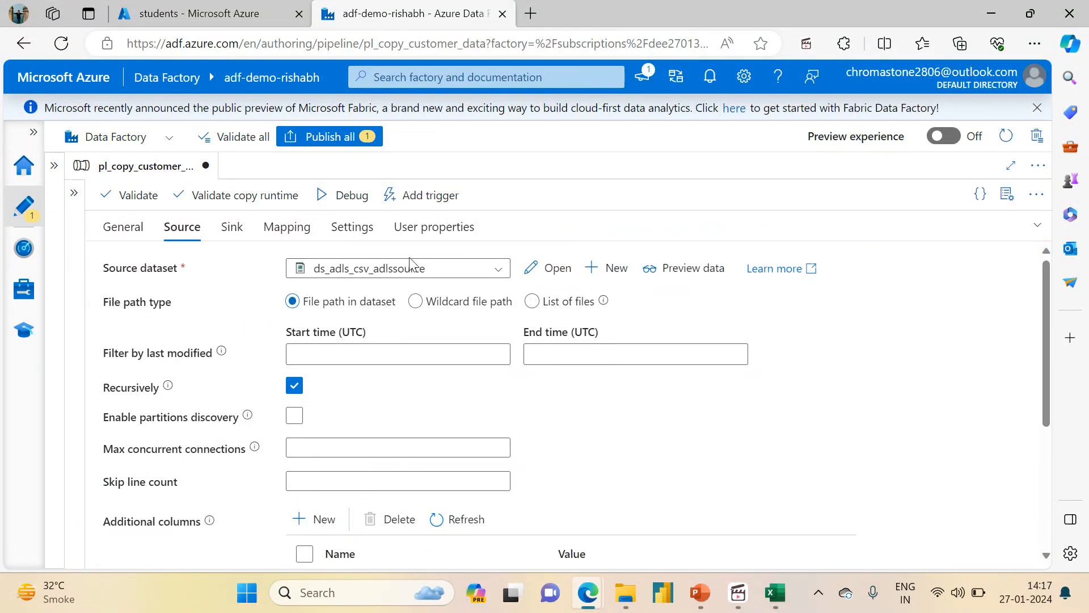
pyautogui.click(564, 267)
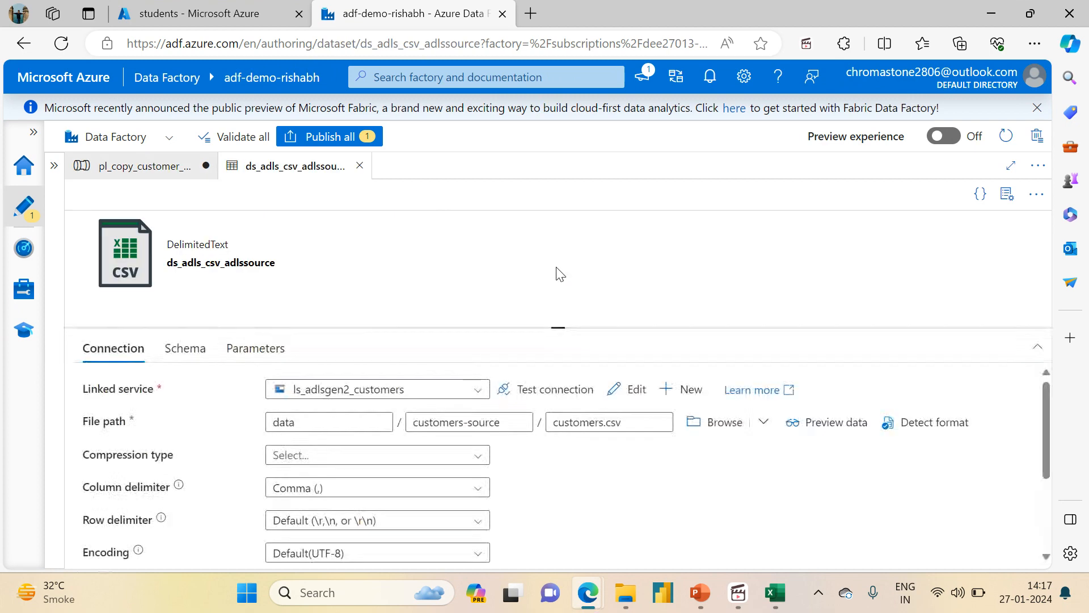
pyautogui.doubleClick(304, 423)
pyautogui.write('students')
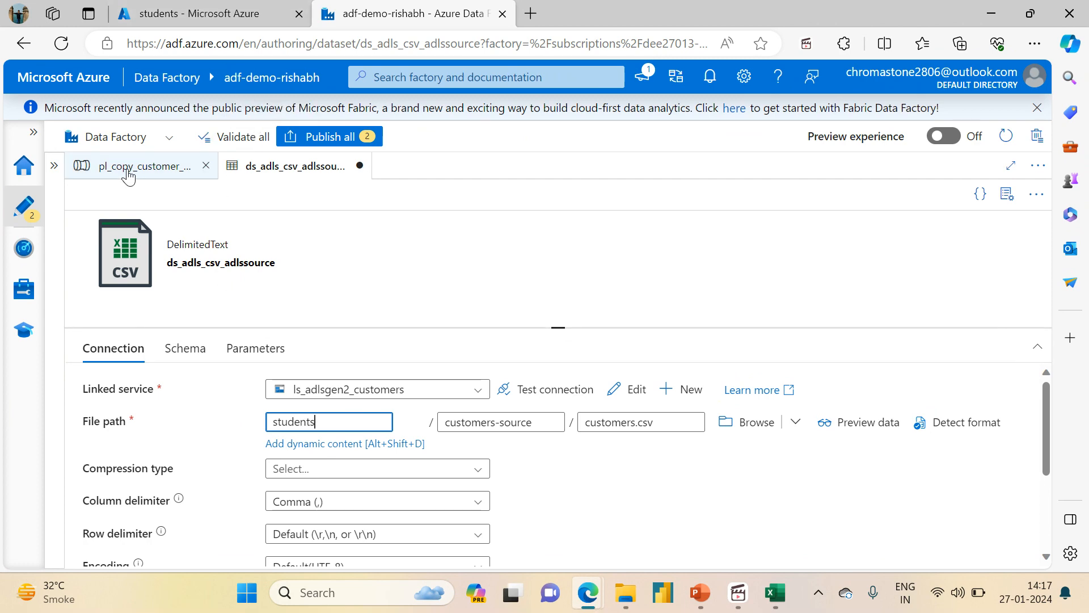
pyautogui.click(127, 173)
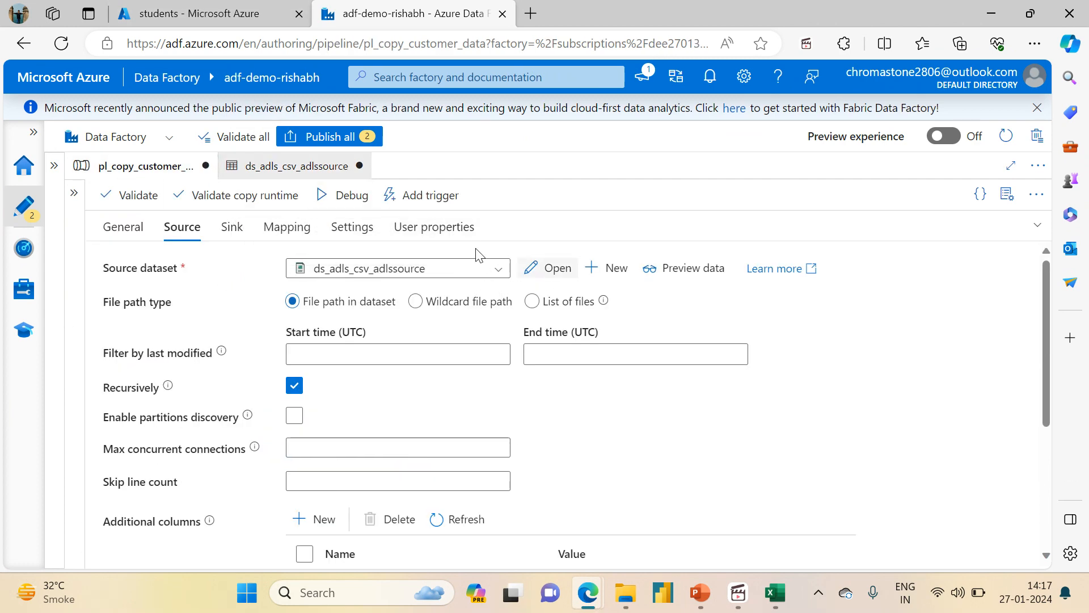
# Set the copy activity sink's copy behavior to Merge files
pyautogui.click(231, 227)
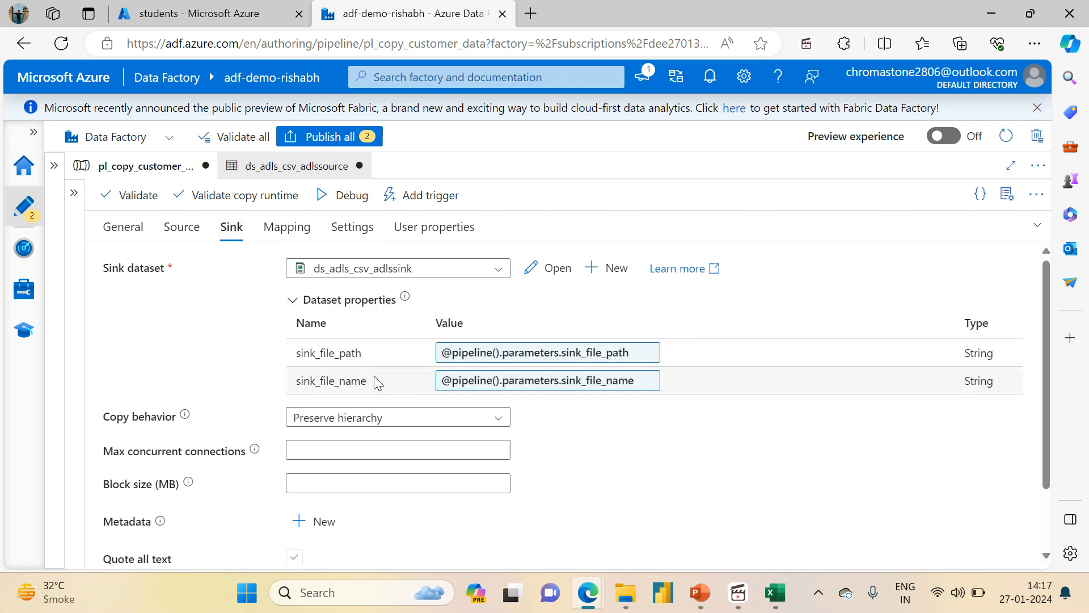
pyautogui.click(363, 417)
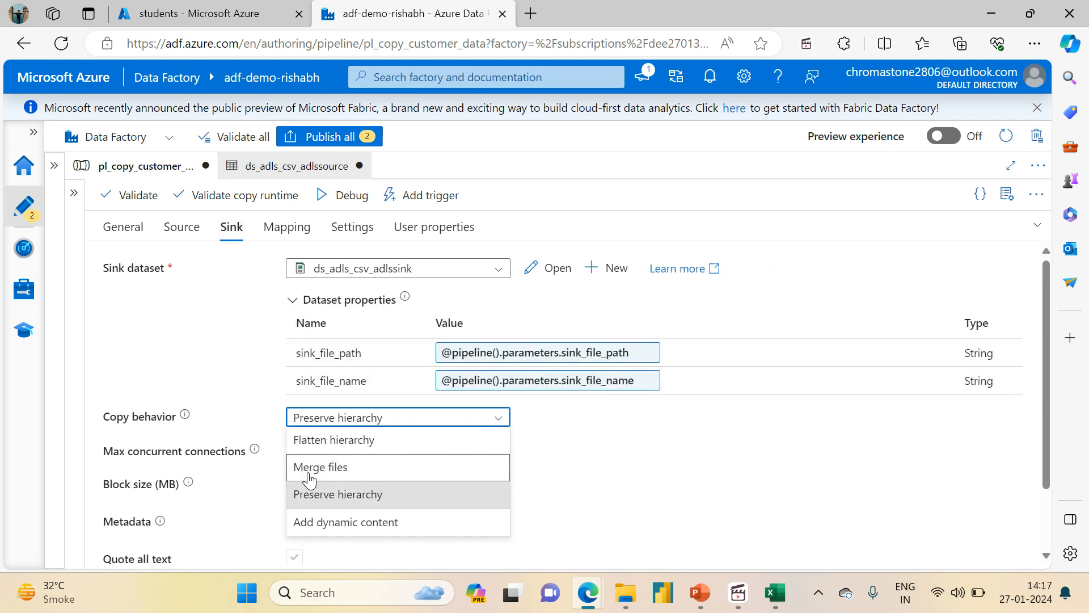
pyautogui.click(309, 479)
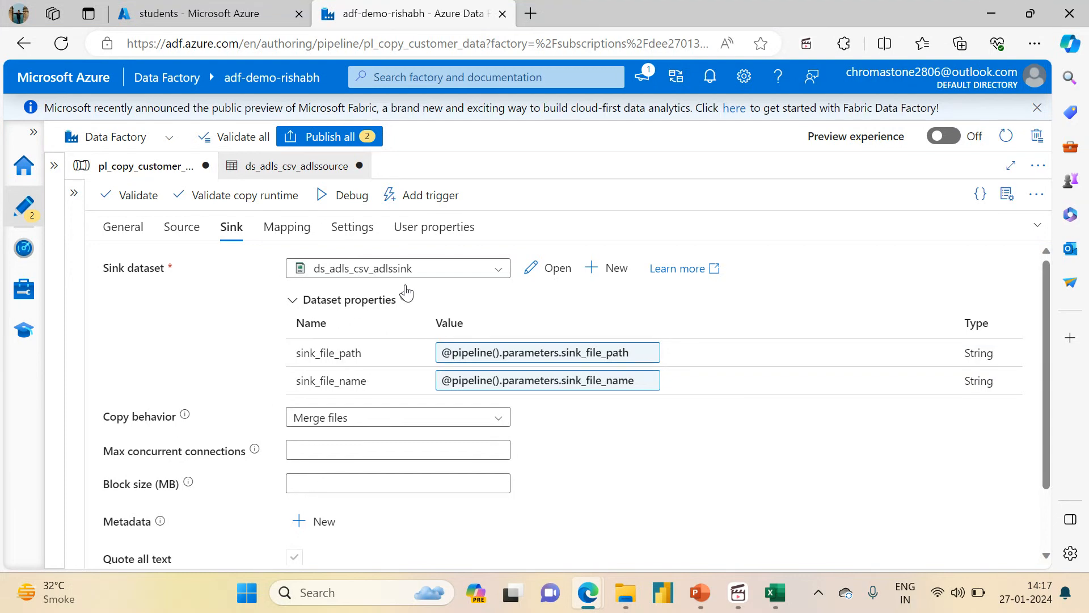
# Change the container in the sink dataset ds_adls_csv_adlssink's file path to students and return to the pipeline
pyautogui.click(551, 274)
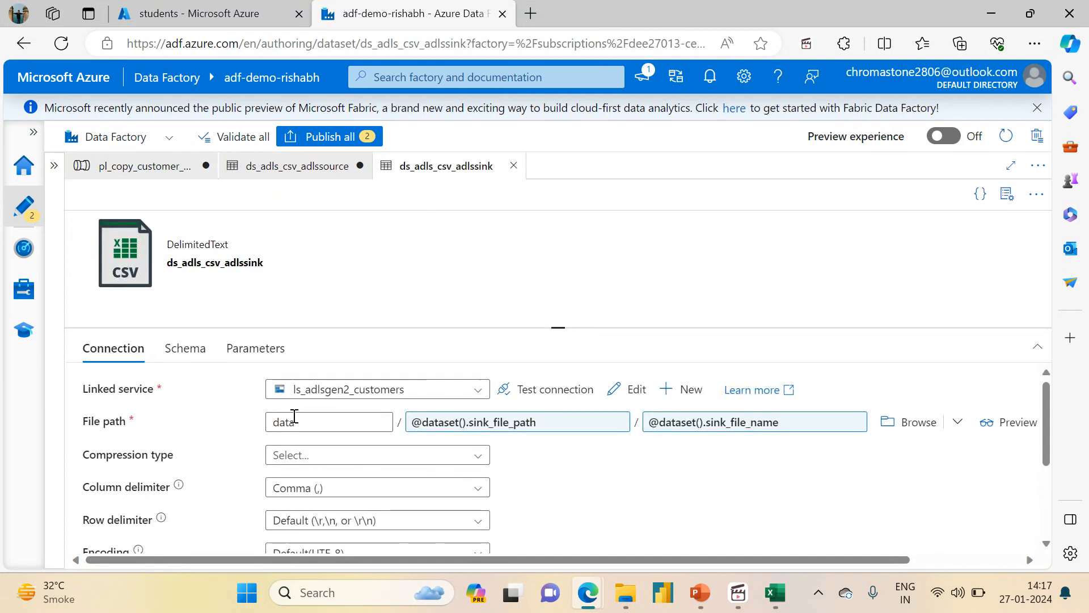
pyautogui.moveTo(306, 420); pyautogui.dragTo(243, 420)
pyautogui.write('students')
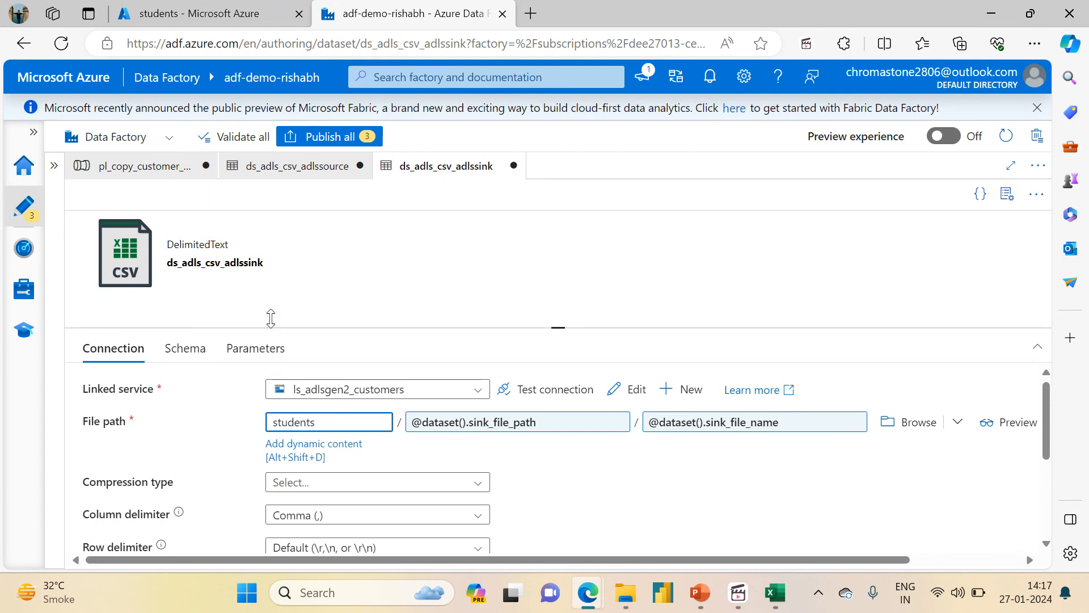
pyautogui.click(319, 245)
pyautogui.click(142, 166)
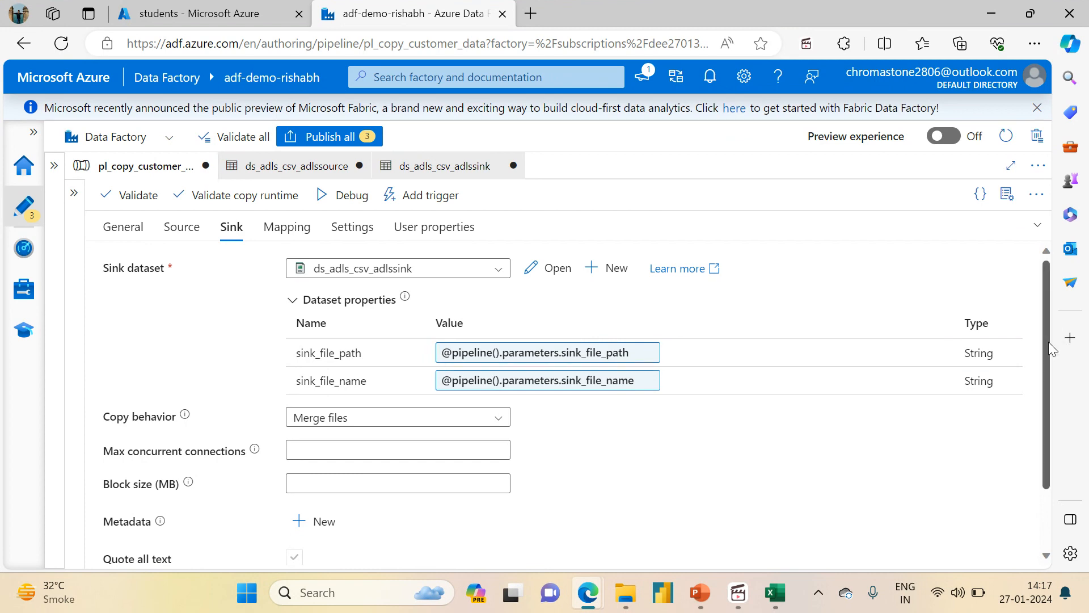
# In the source's additional columns, set the filename column's value to $$FILENAME
pyautogui.moveTo(1049, 342); pyautogui.dragTo(1010, 278)
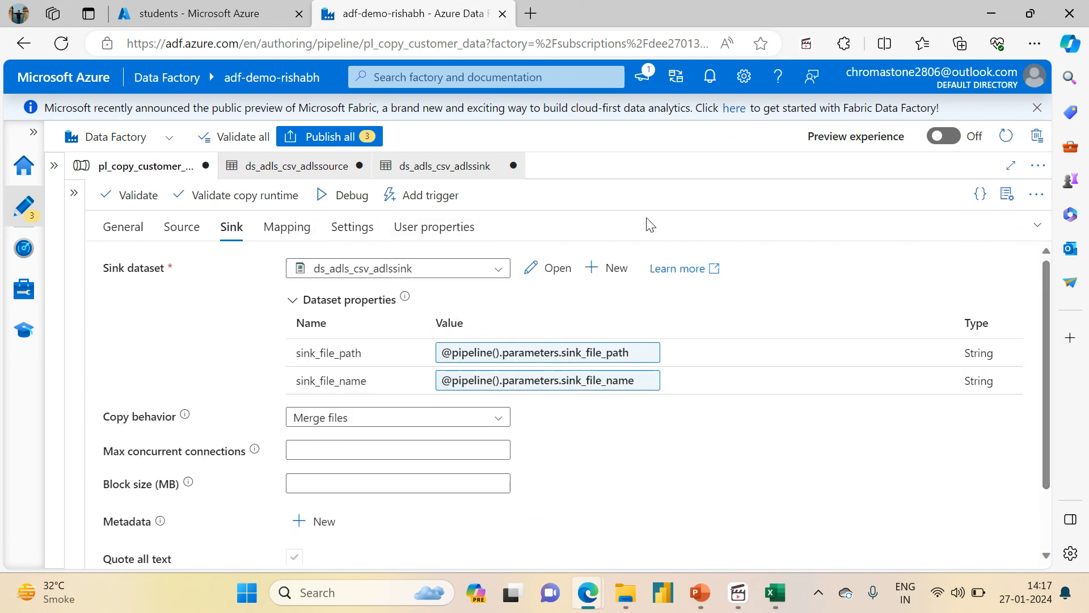
pyautogui.click(185, 228)
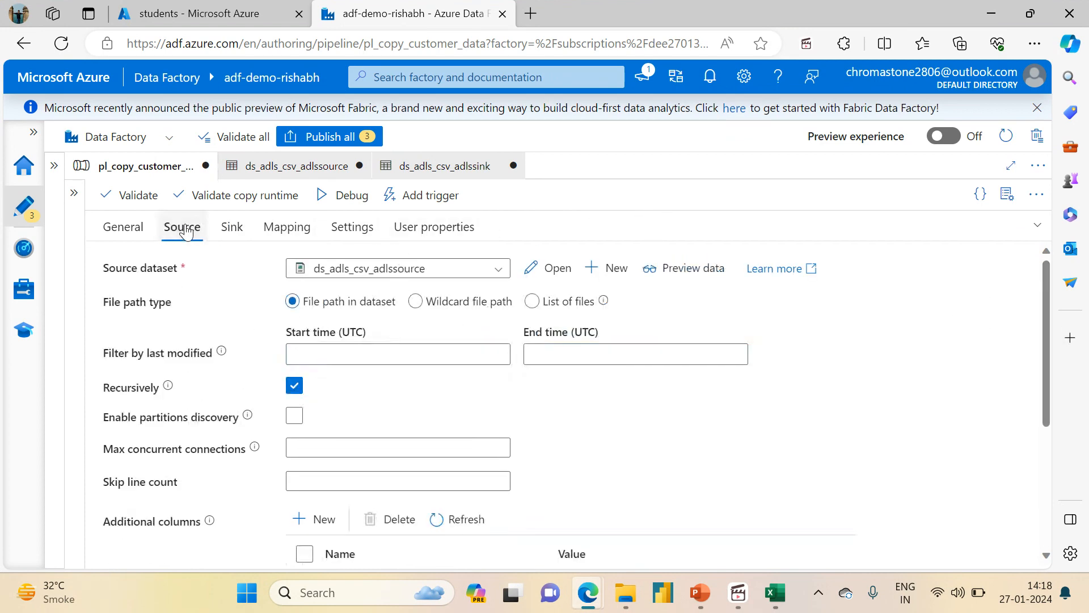
pyautogui.moveTo(1047, 309); pyautogui.dragTo(1047, 427)
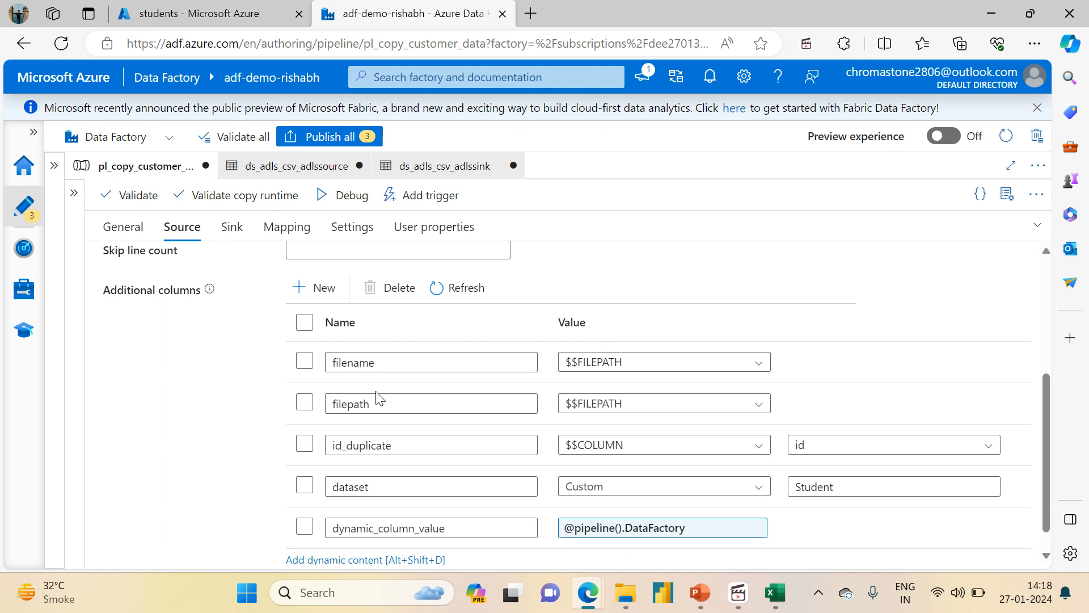
pyautogui.click(597, 362)
pyautogui.click(587, 440)
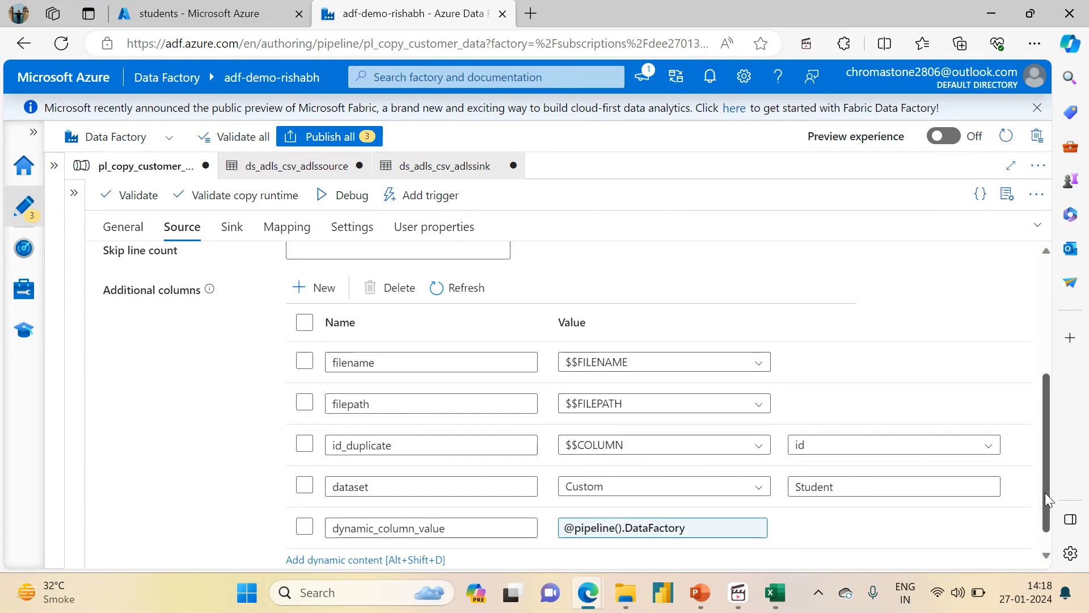
# Switch the source to Wildcard file path and set the wildcard folder path to the pipeline parameter source_file_path
pyautogui.moveTo(1046, 494); pyautogui.dragTo(1022, 379)
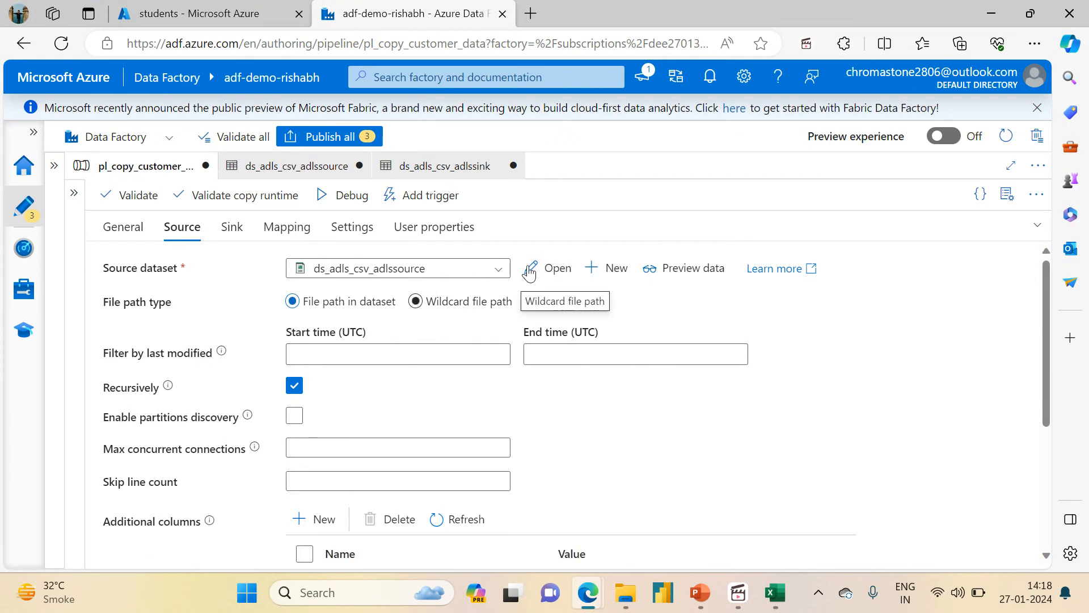
pyautogui.click(414, 301)
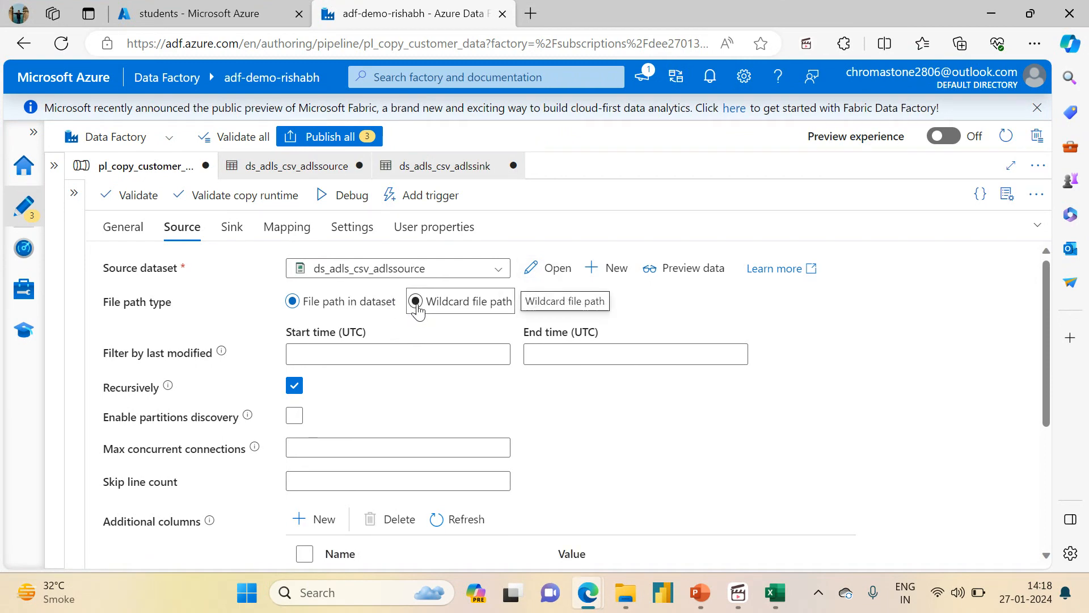
pyautogui.click(407, 336)
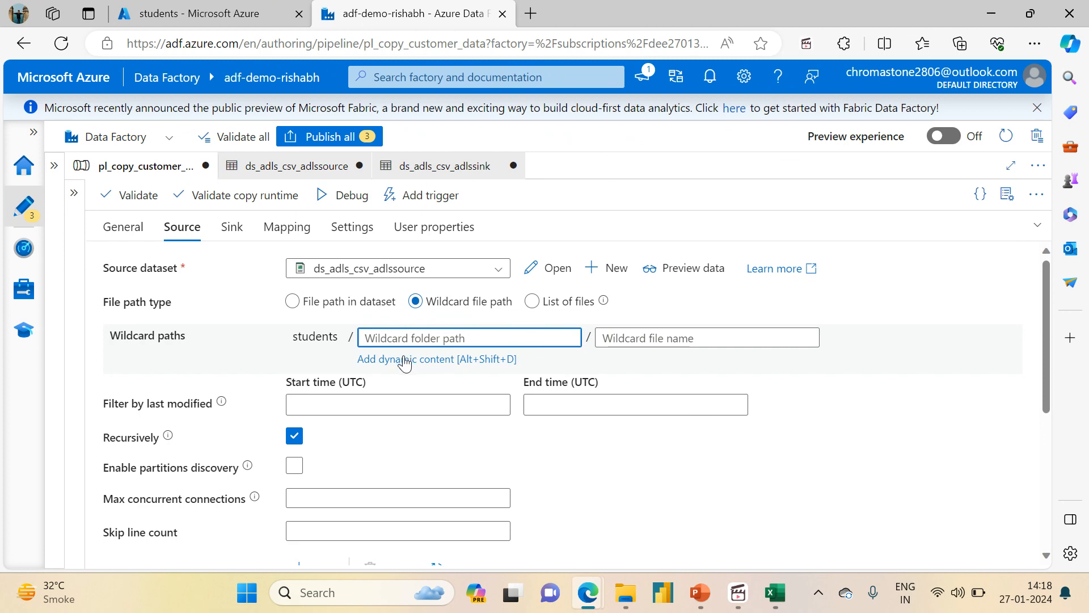
pyautogui.click(404, 359)
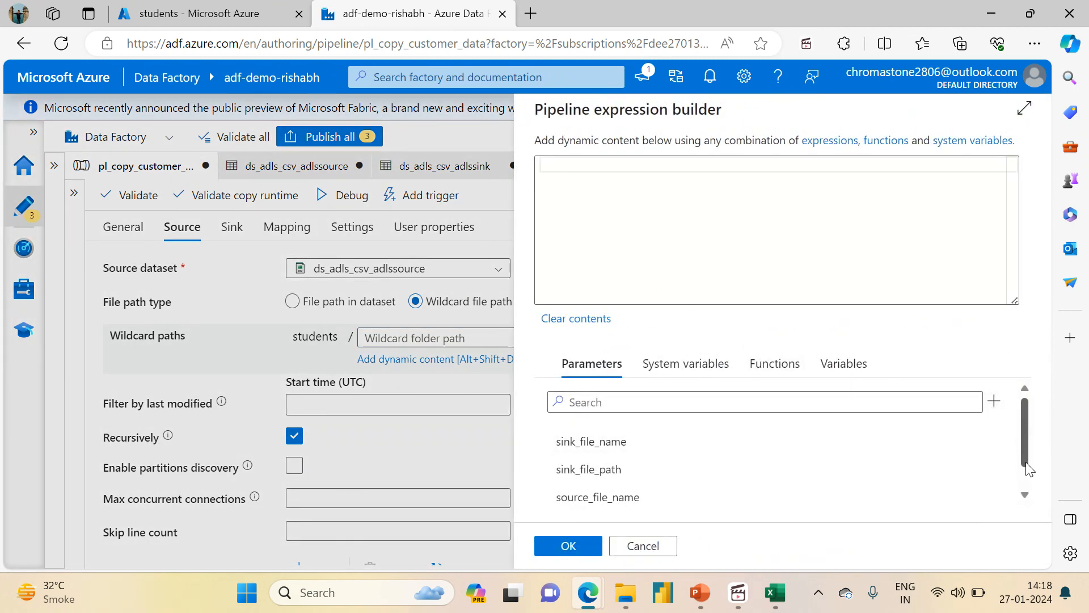
pyautogui.moveTo(1027, 464); pyautogui.dragTo(1023, 491)
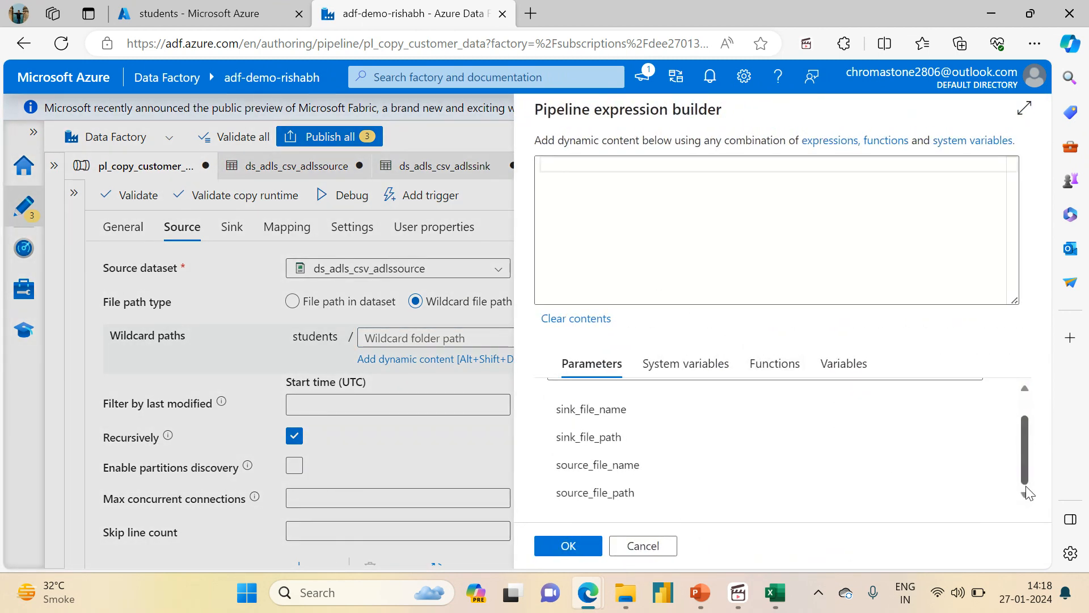
pyautogui.click(568, 467)
pyautogui.hotkey('ctrl', 'a')
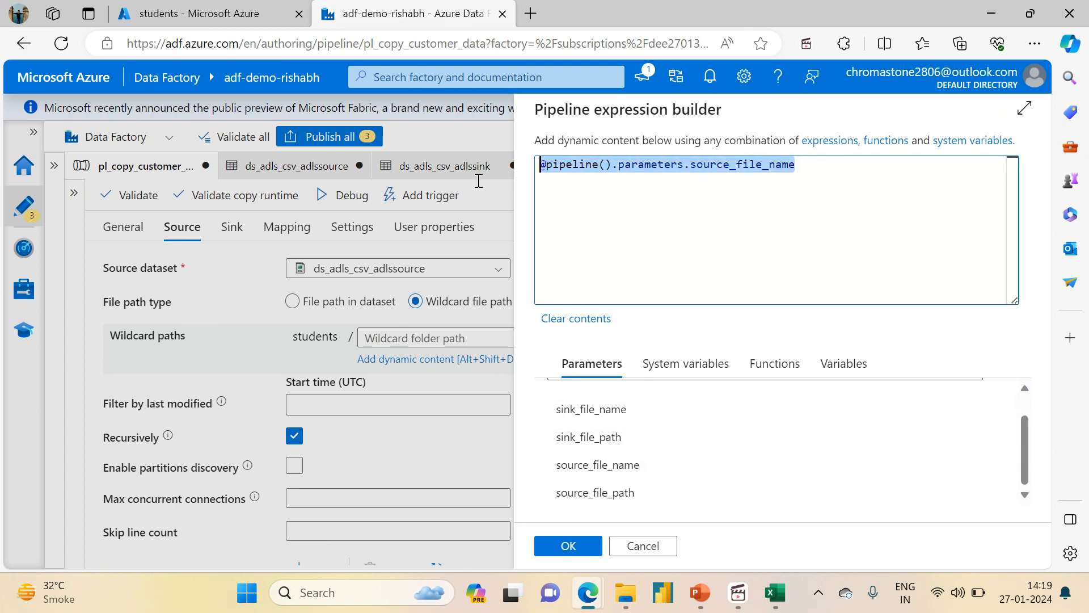
pyautogui.press('BackSpace')
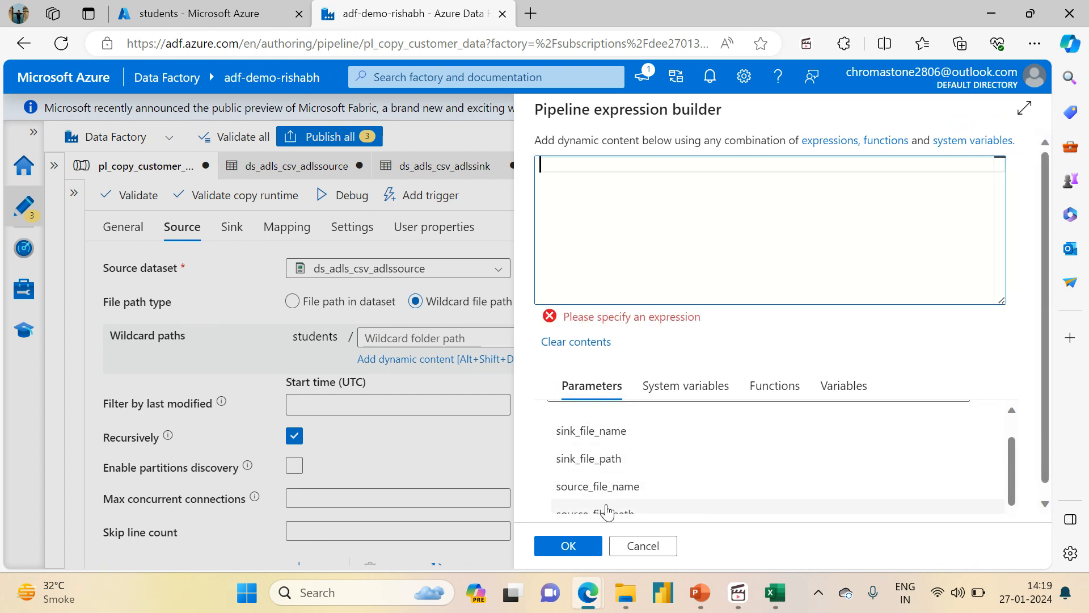
pyautogui.click(590, 513)
pyautogui.click(569, 548)
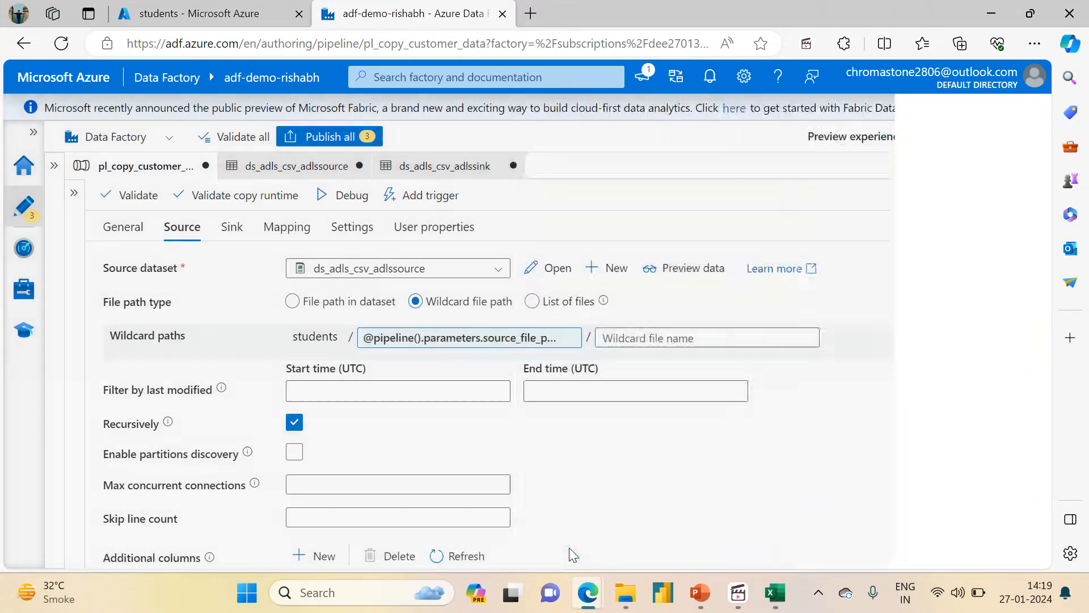
# Set the source's wildcard file name to the pipeline parameter source_file_name using dynamic content
pyautogui.click(650, 339)
pyautogui.click(627, 360)
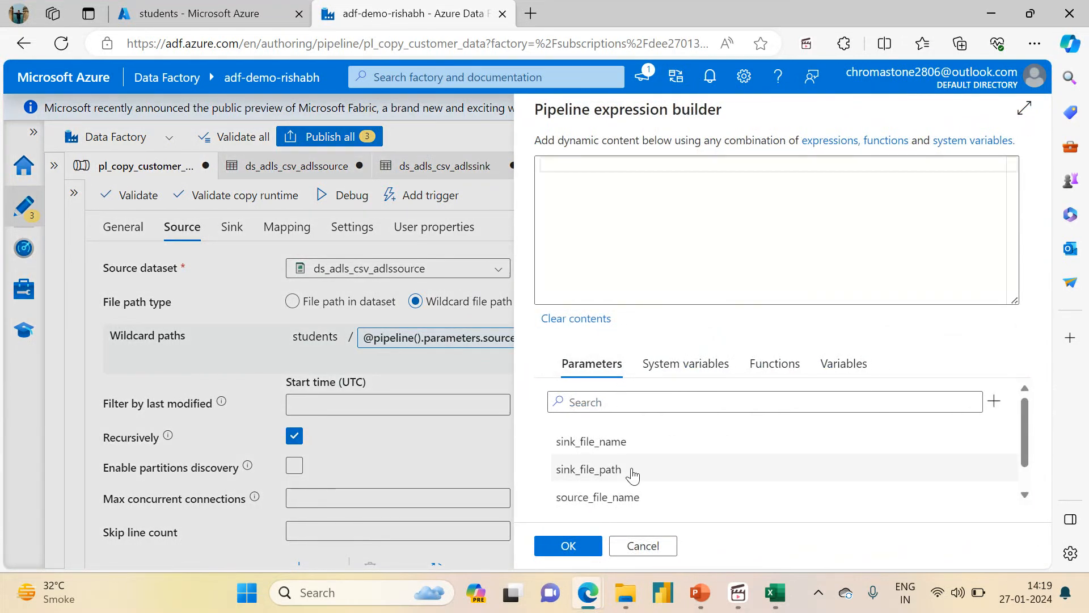
pyautogui.click(637, 495)
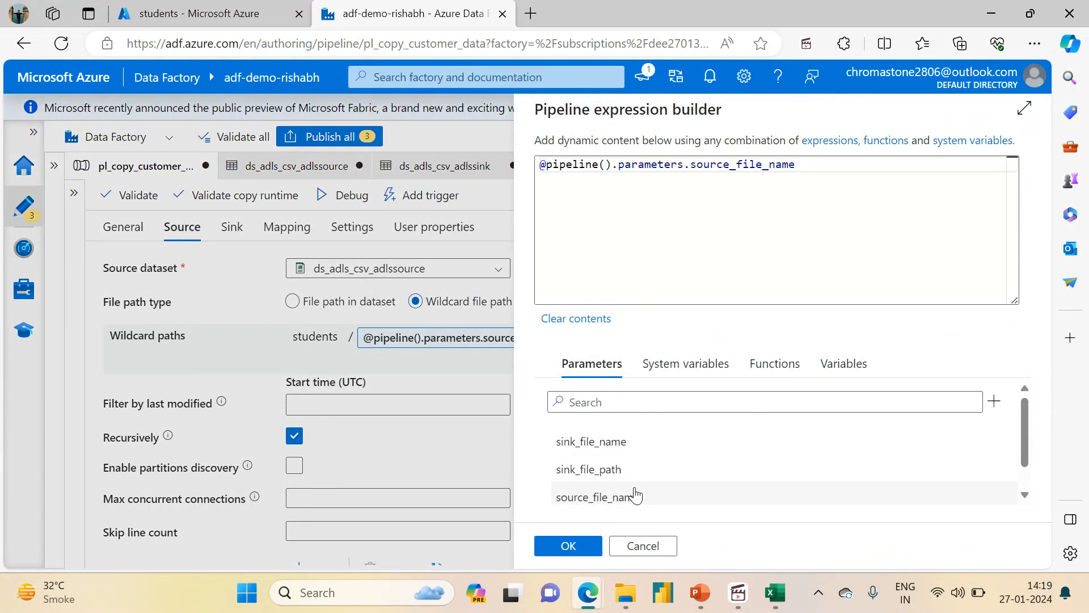
pyautogui.click(569, 546)
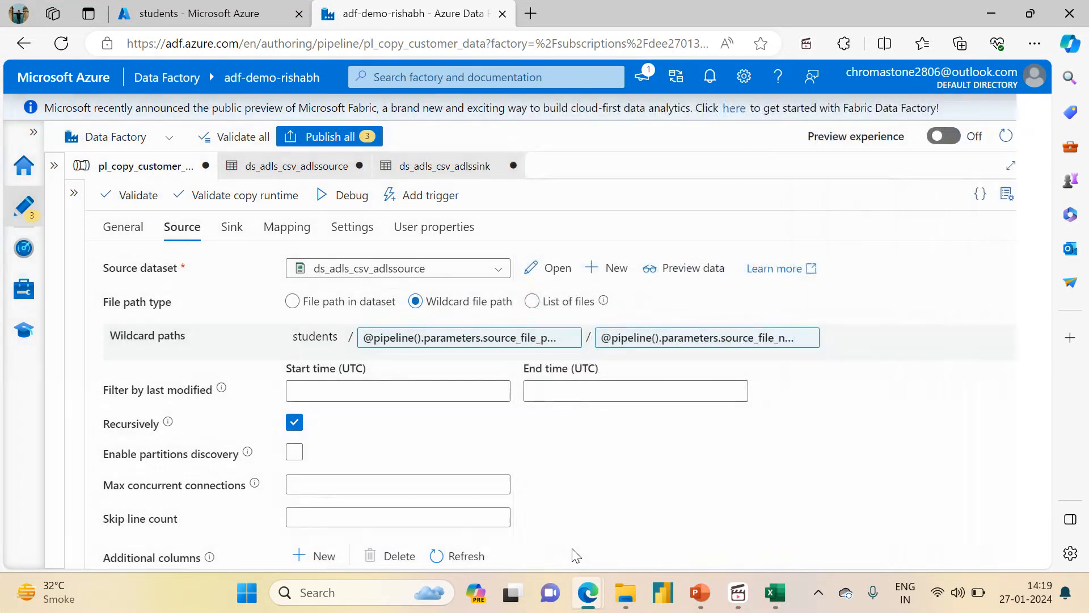
# Review the copy activity's sink and source settings, and validate the pipeline
pyautogui.click(232, 225)
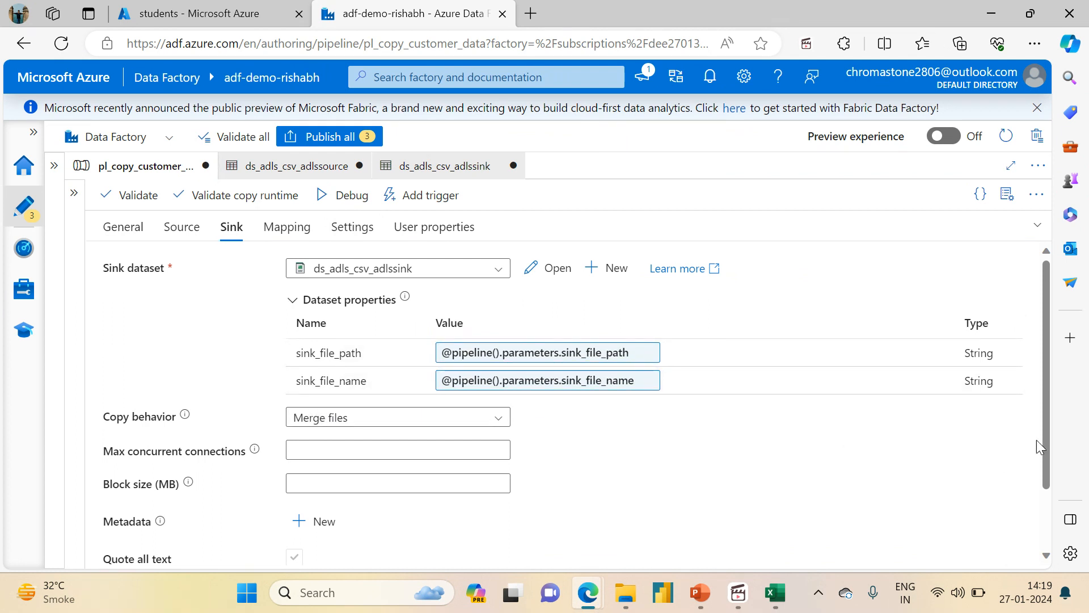
pyautogui.moveTo(1046, 441); pyautogui.dragTo(1016, 255)
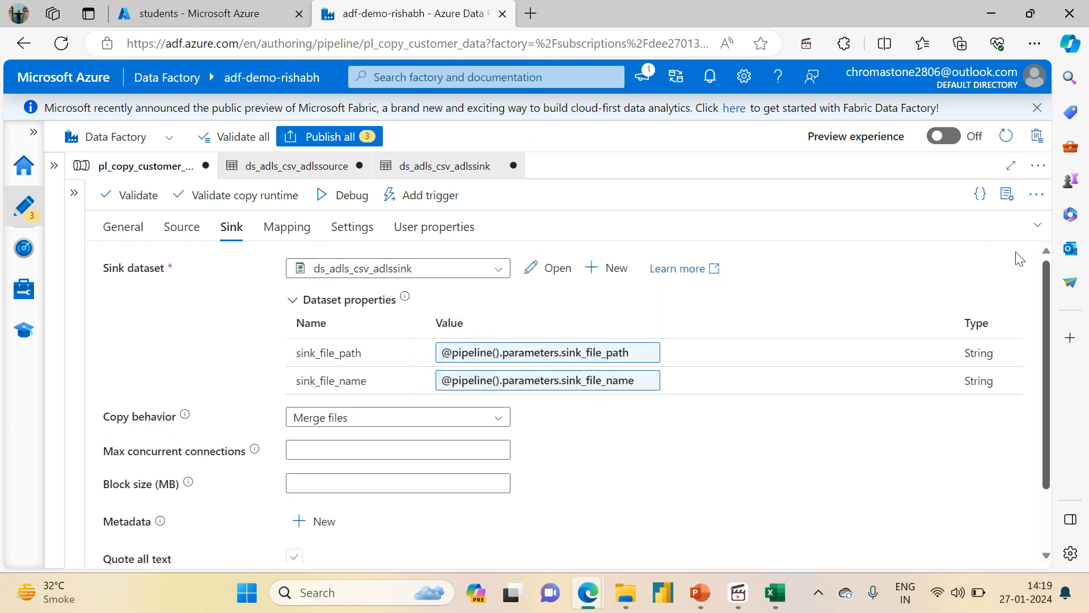
pyautogui.click(182, 233)
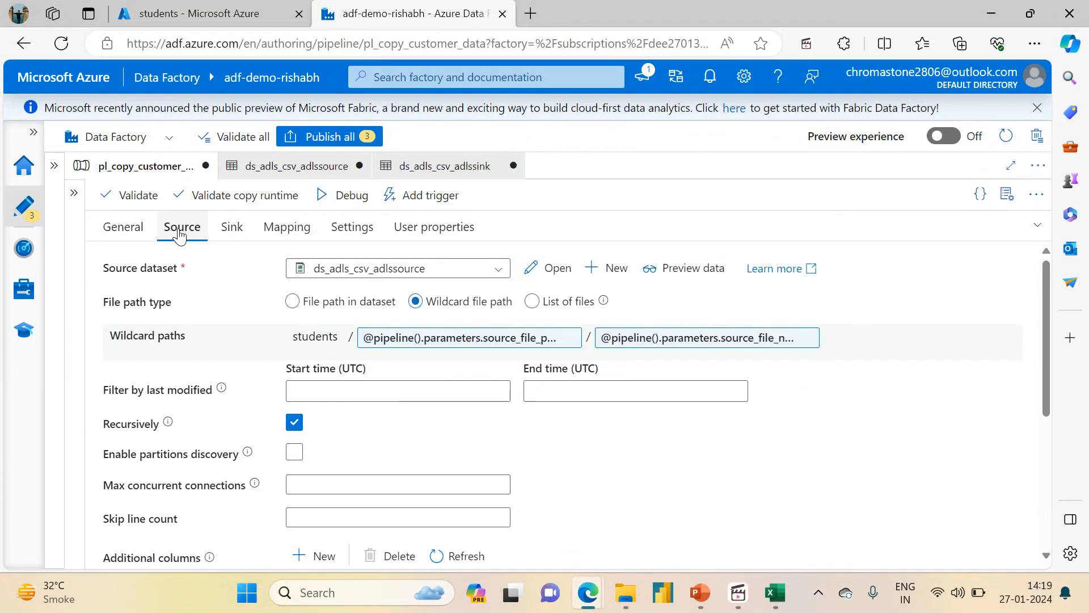
pyautogui.click(110, 197)
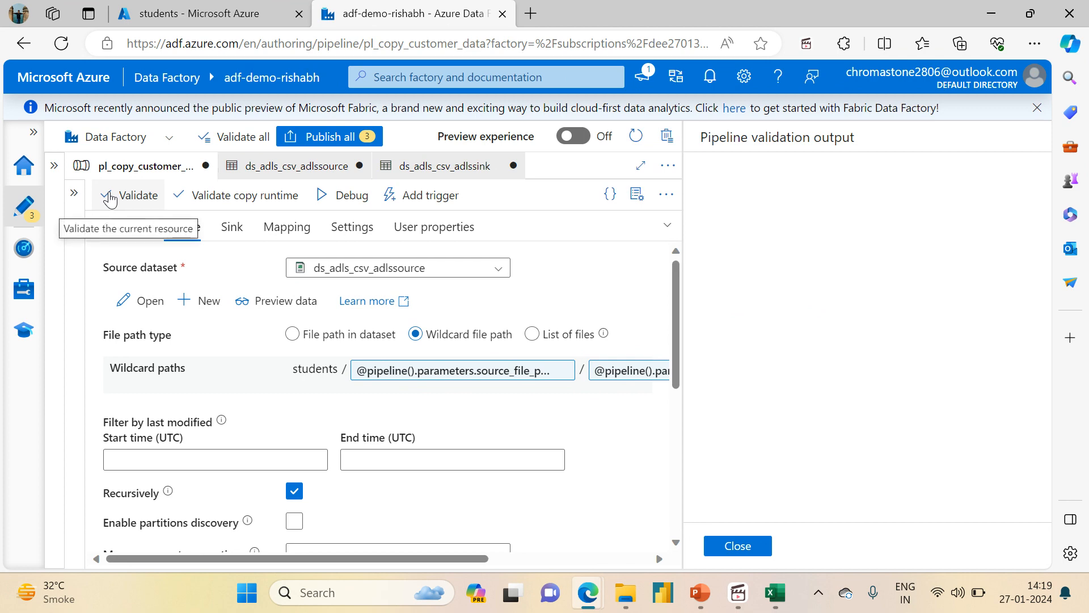
pyautogui.click(737, 546)
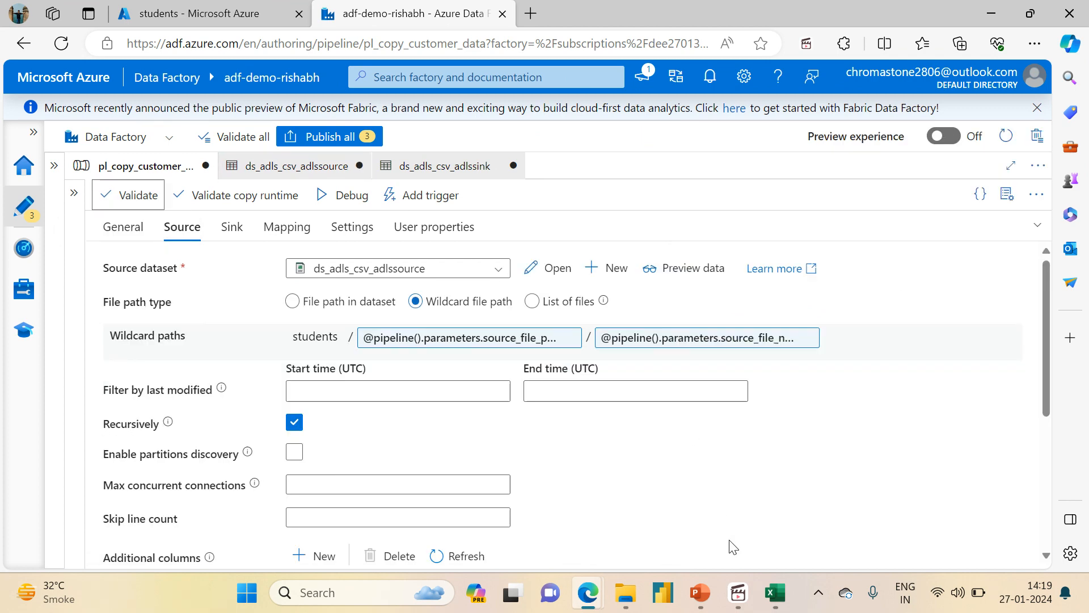
# Switch to the Azure portal, view the root of the students container, and return to Data Factory
pyautogui.click(210, 9)
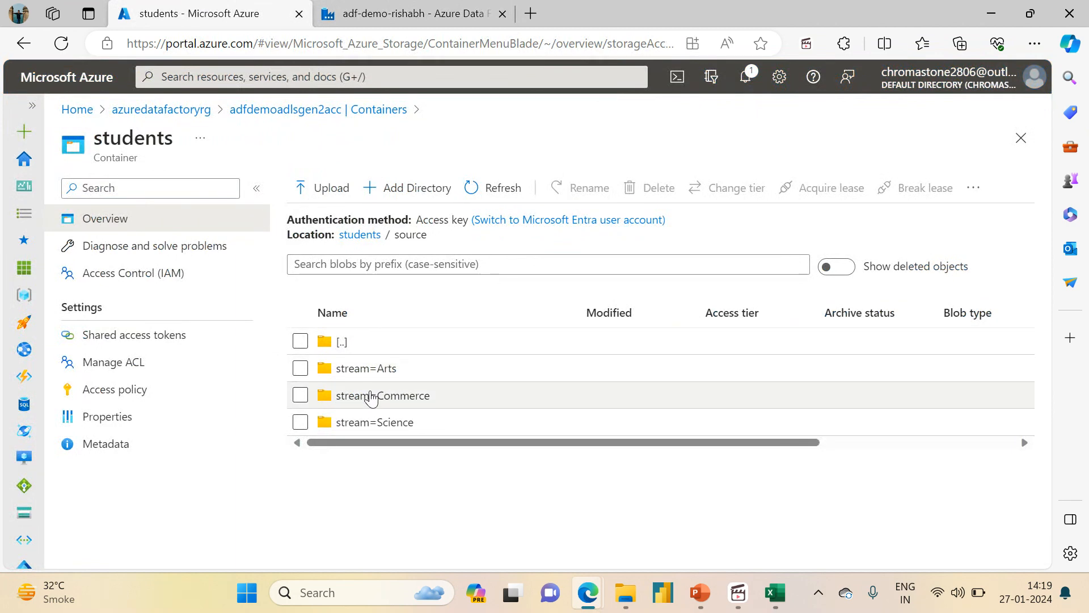
pyautogui.click(354, 238)
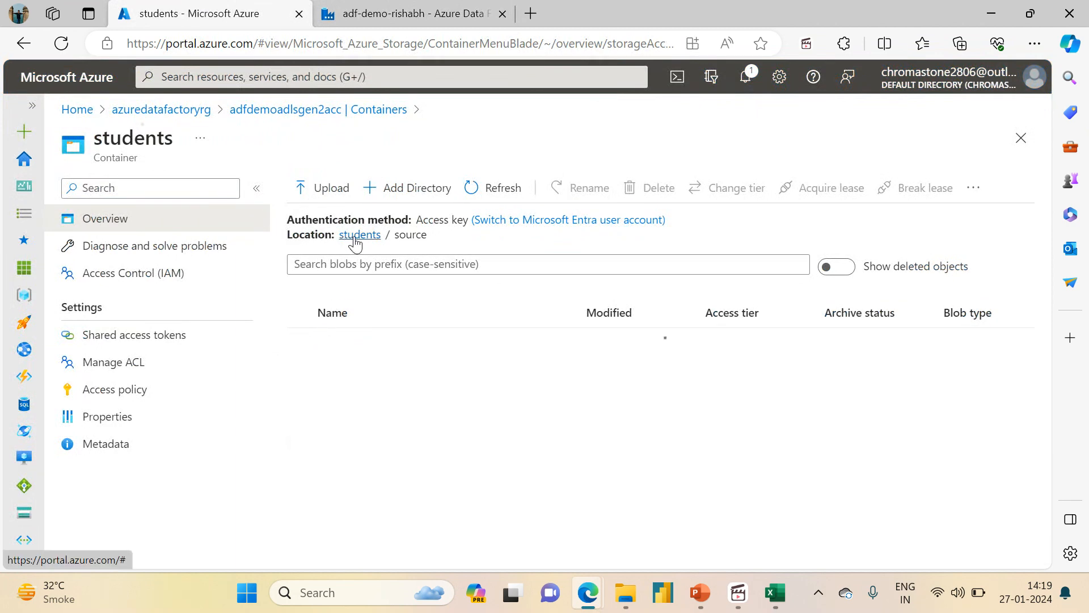
pyautogui.click(429, 10)
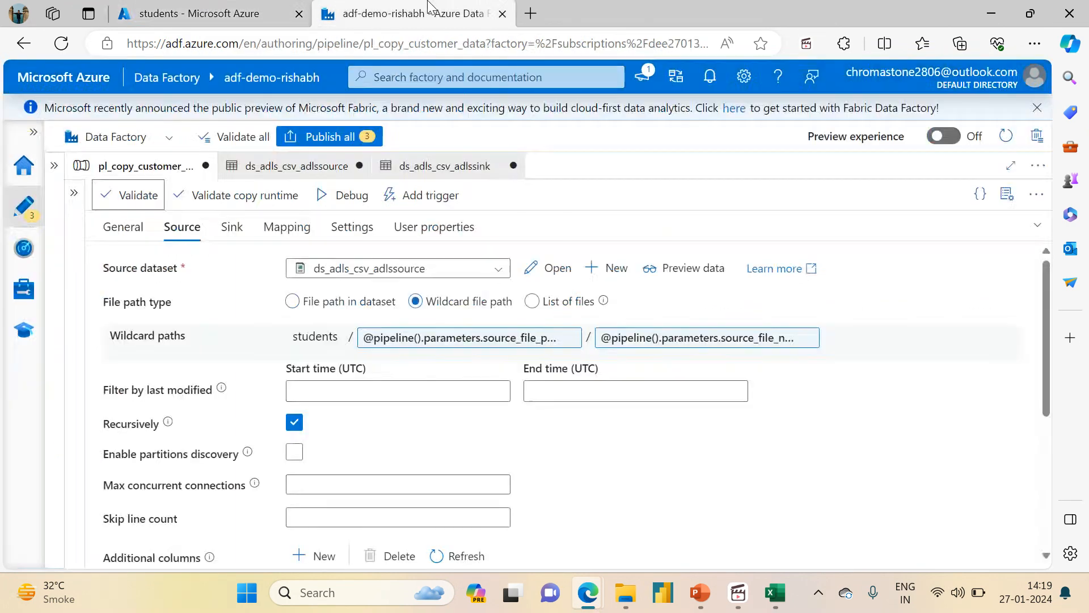
# Start a debug run of the pipeline with source_file_path set to source and source_file_name set to *,csv
pyautogui.click(340, 194)
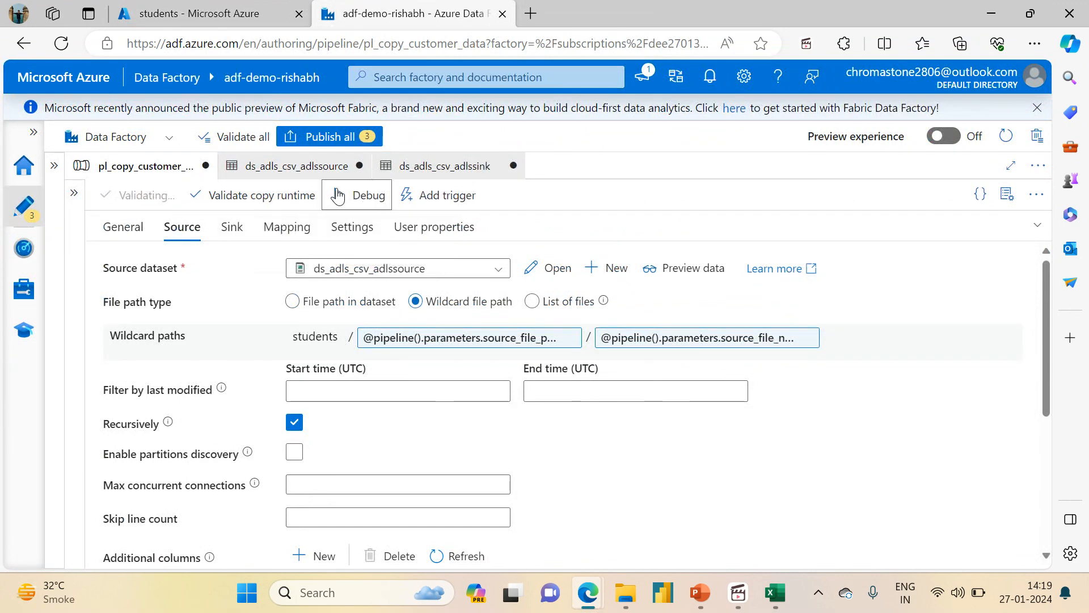
pyautogui.click(830, 202)
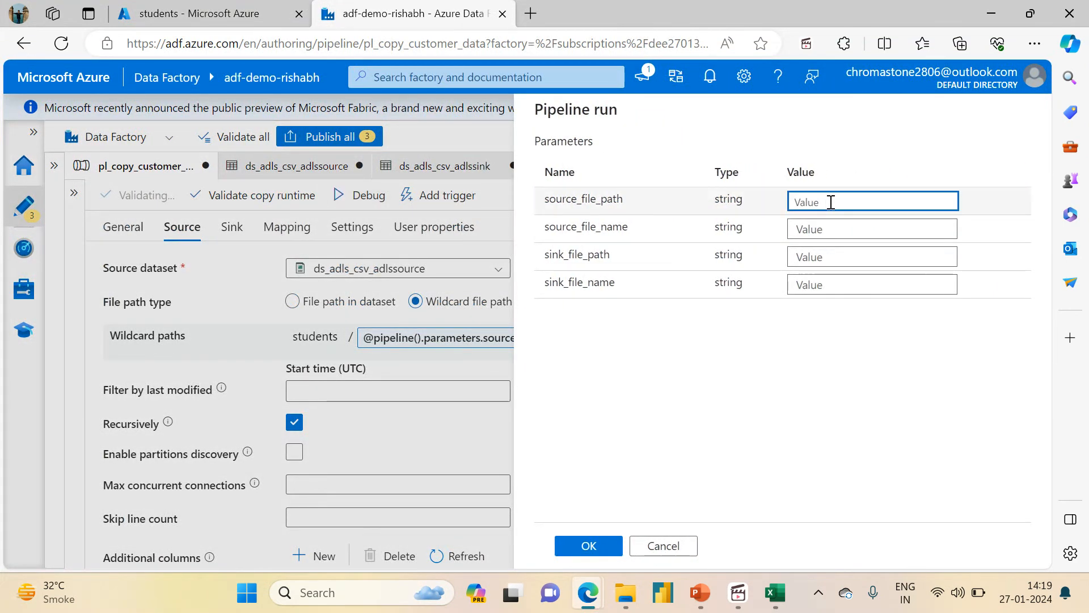
pyautogui.write('source')
pyautogui.press('Tab')
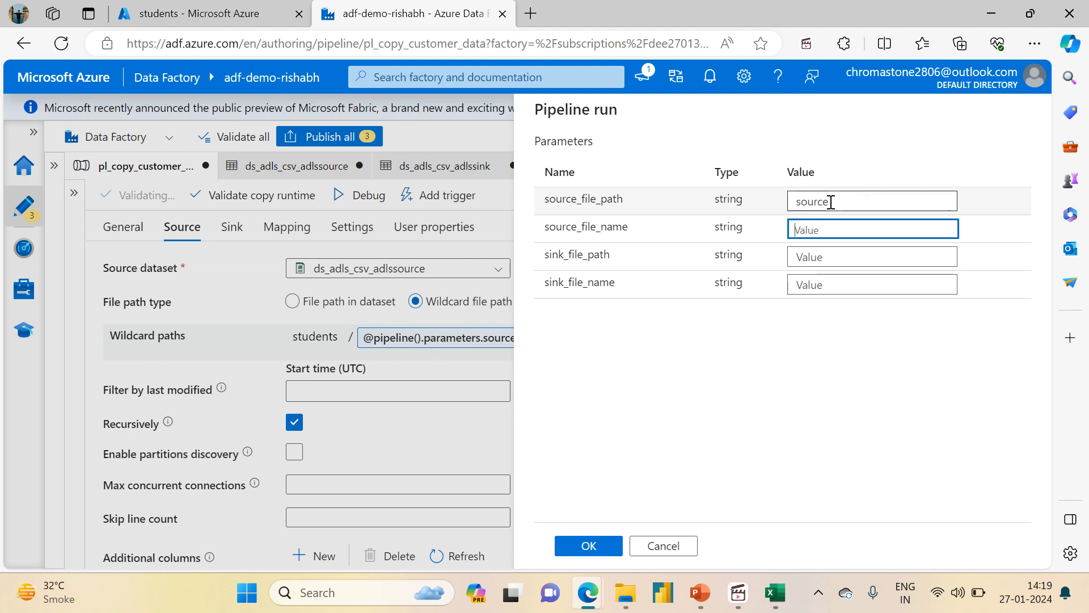
pyautogui.write('*')
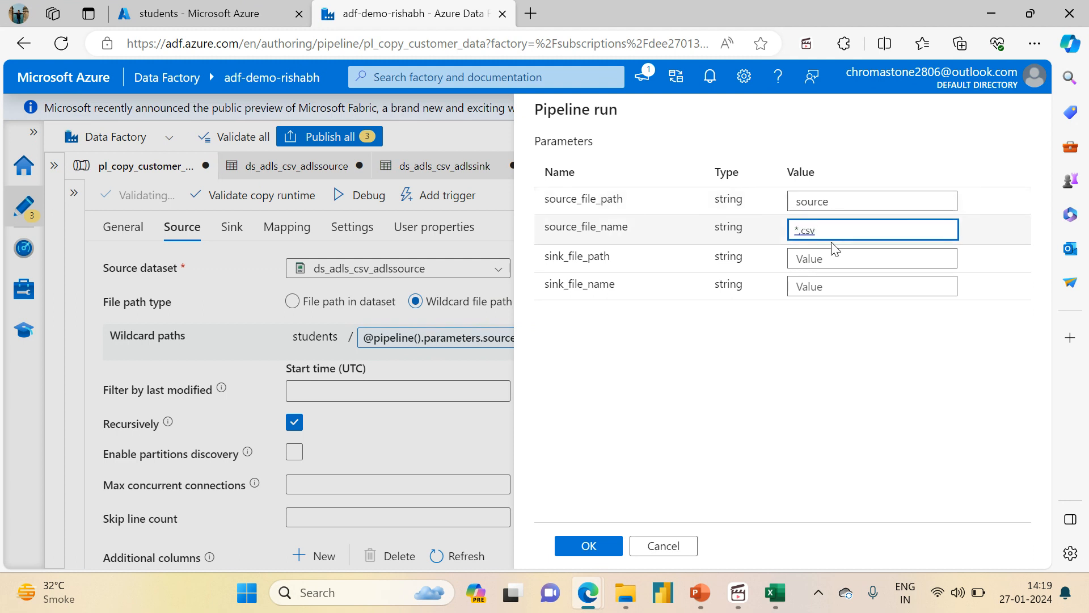
# Set sink_file_path to sink and sink_file_name to full_dataset.csv, and launch the debug run
pyautogui.click(822, 253)
pyautogui.write('sink')
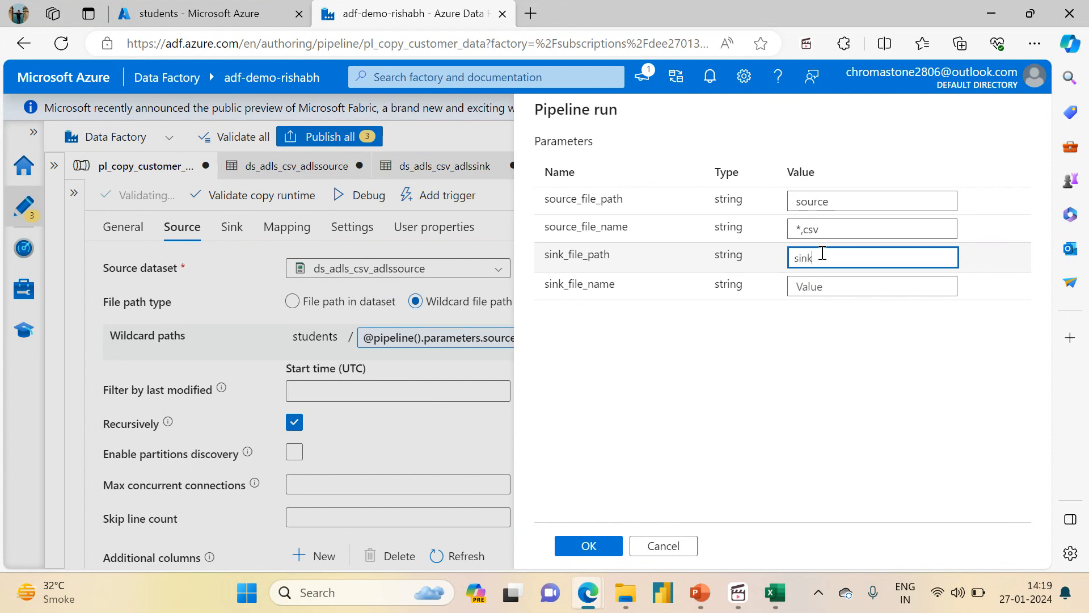
pyautogui.press('Tab')
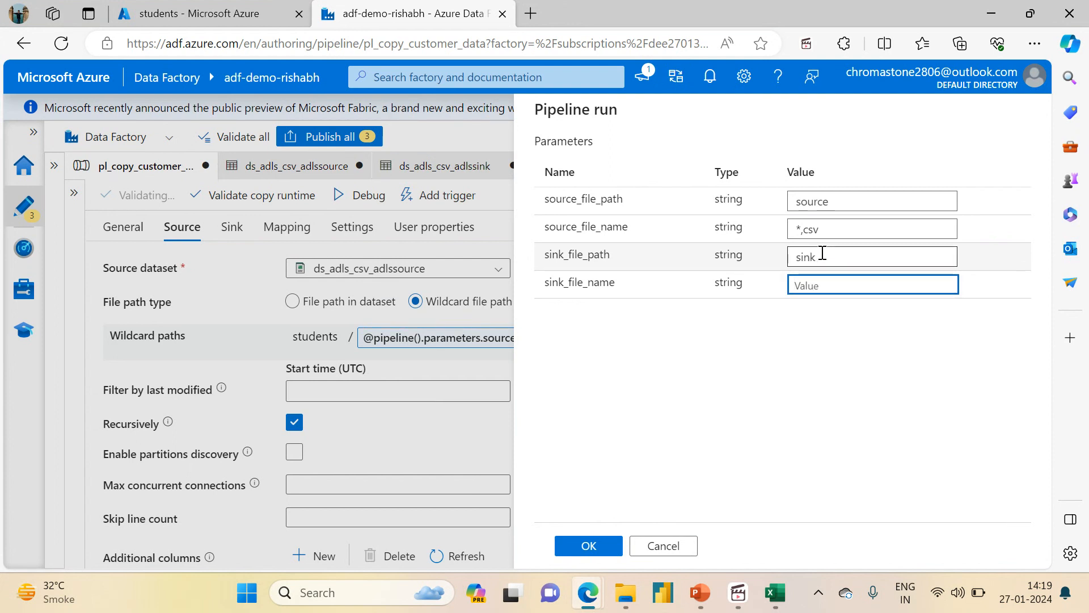
pyautogui.write('fu')
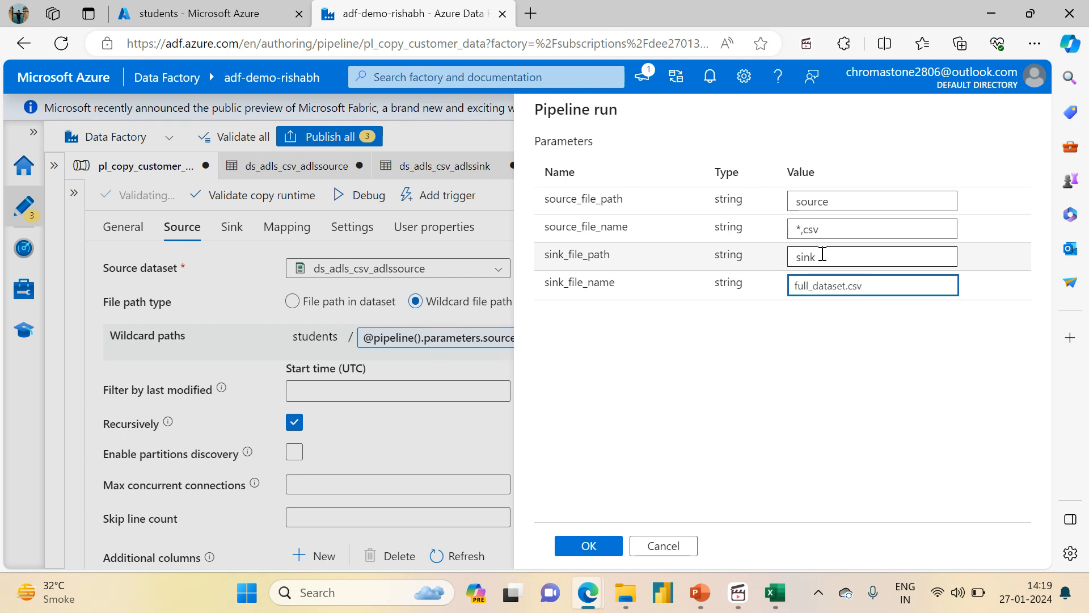
pyautogui.write('ll_dataset.csv')
pyautogui.click(586, 546)
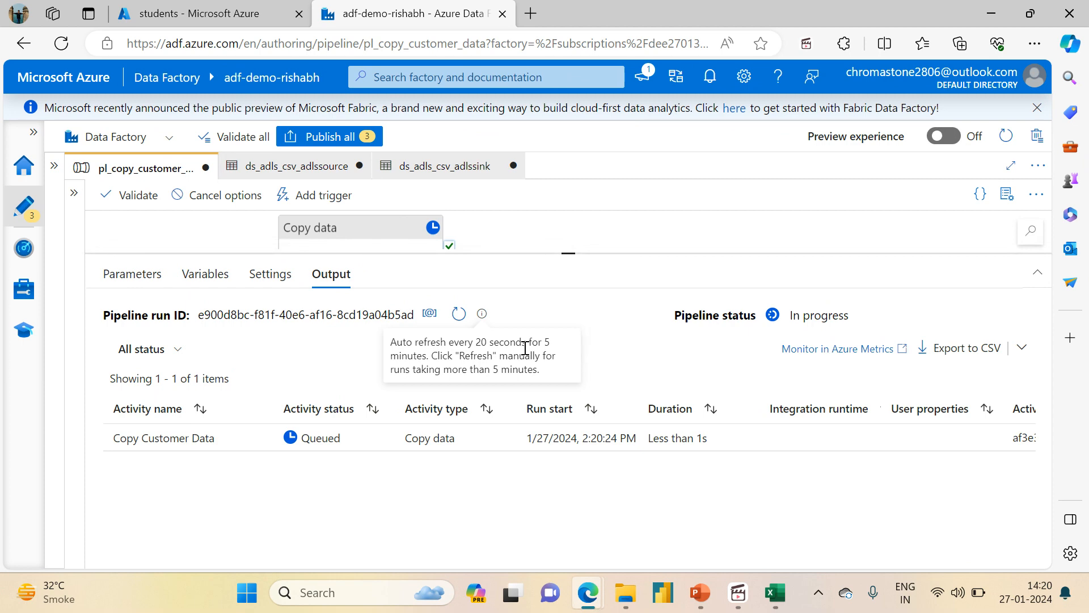
# Refresh the pipeline run status and examine the copy activity's run details, including data read and written
pyautogui.click(454, 316)
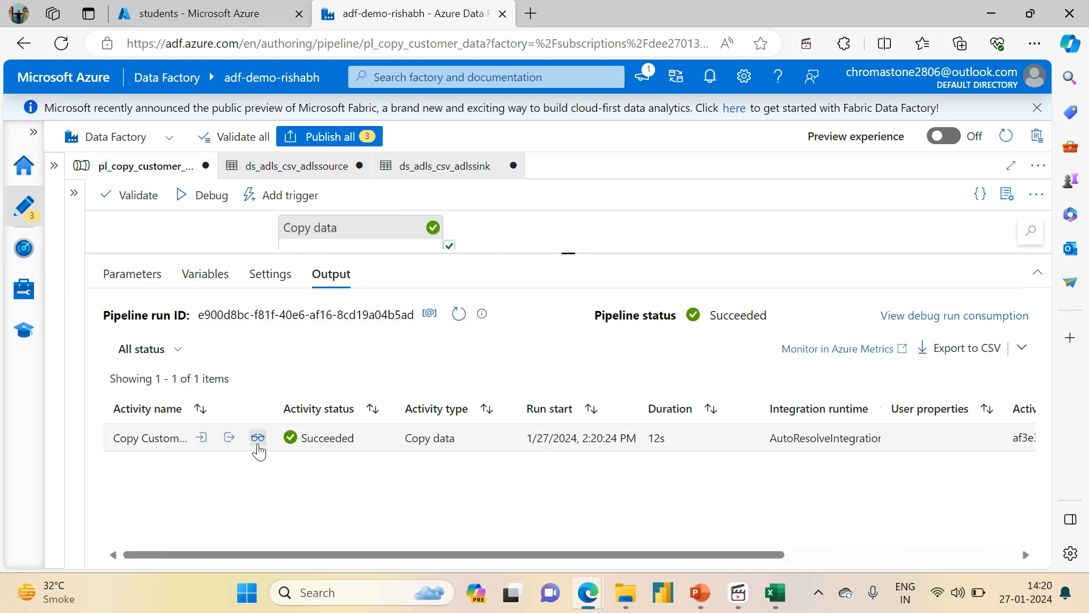
pyautogui.click(264, 440)
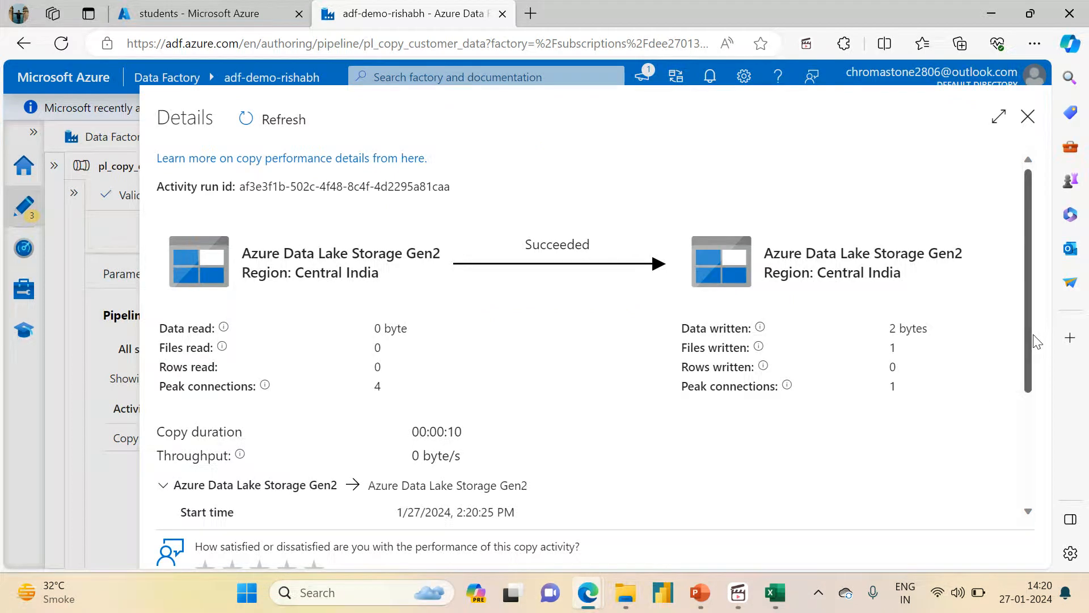
pyautogui.moveTo(1029, 330); pyautogui.dragTo(1023, 447)
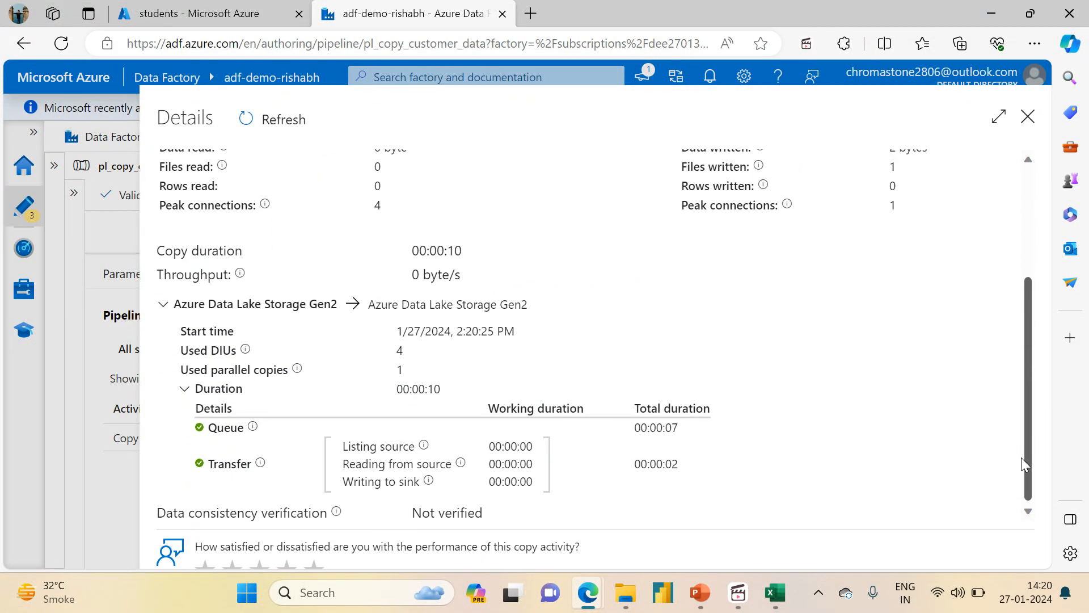
# In the Azure portal, refresh the students container and view the contents of full_dataset.csv in the sink folder
pyautogui.click(193, 13)
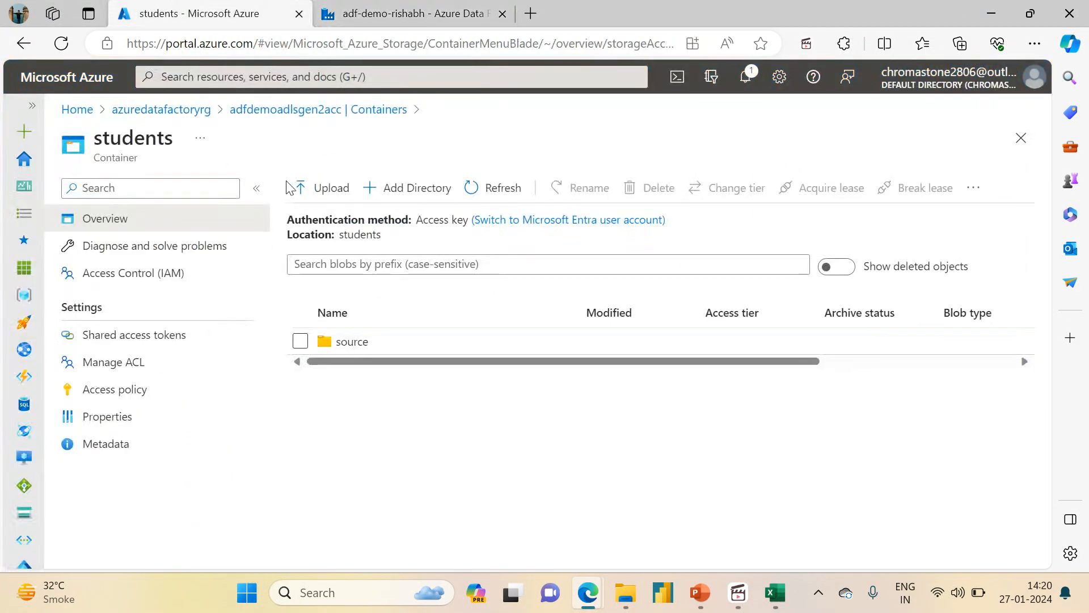
pyautogui.click(472, 193)
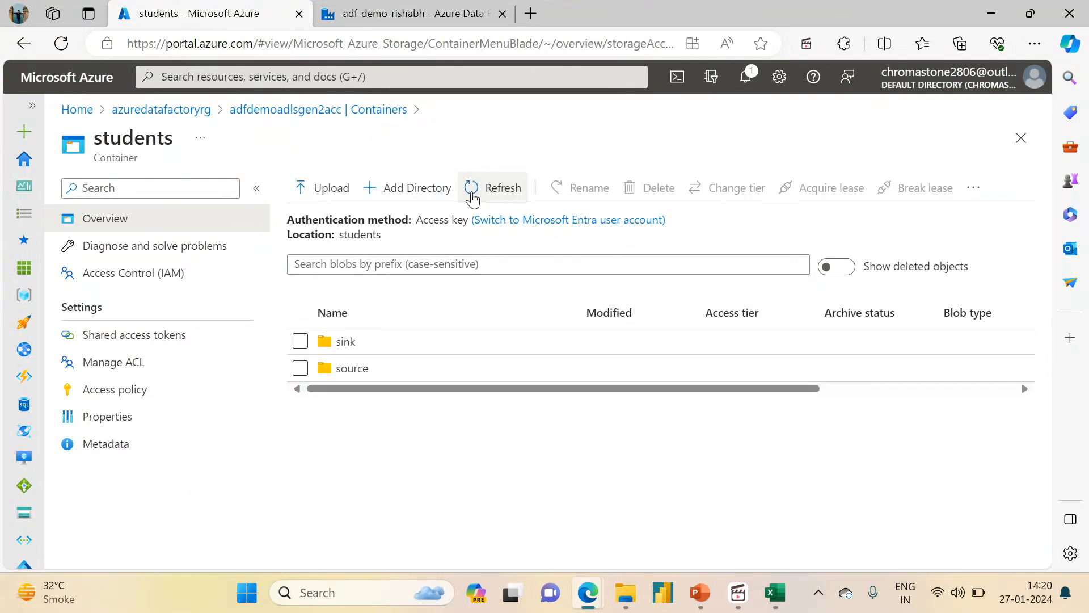
pyautogui.click(357, 341)
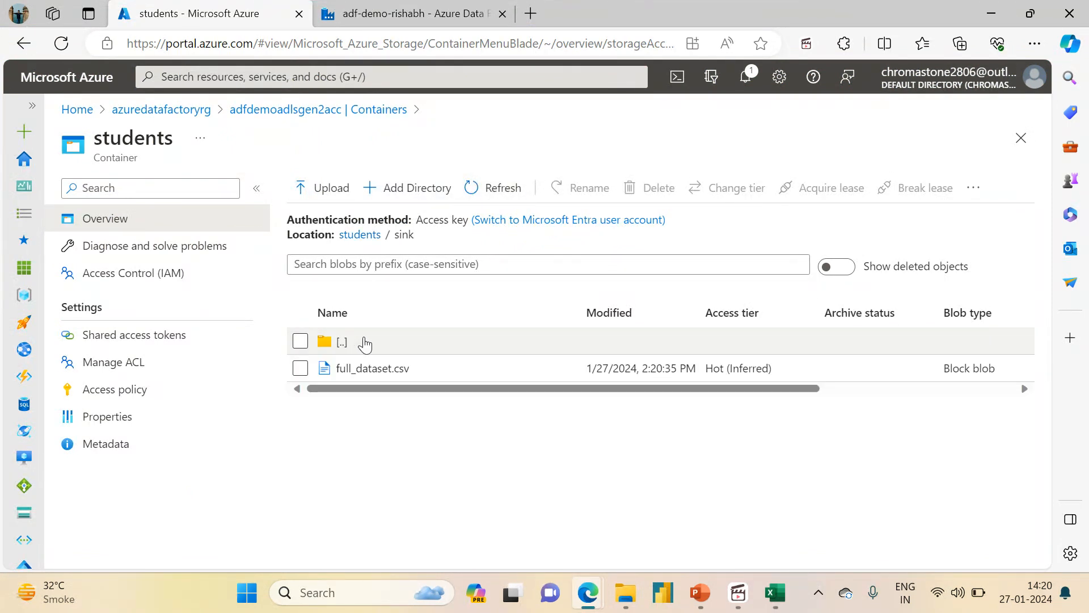
pyautogui.moveTo(498, 392); pyautogui.dragTo(360, 396)
pyautogui.click(388, 374)
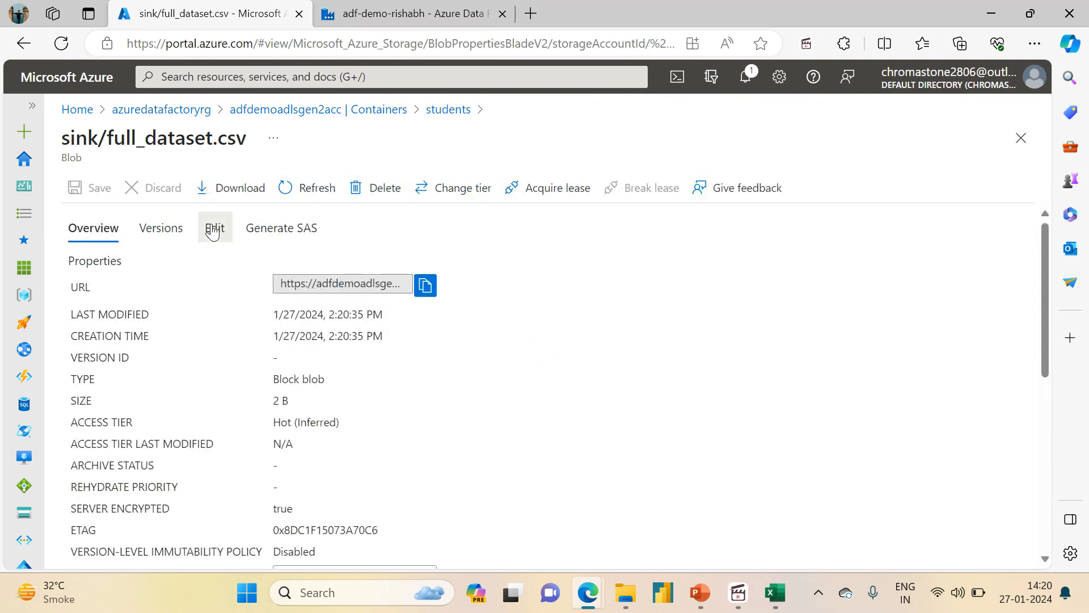
pyautogui.click(212, 231)
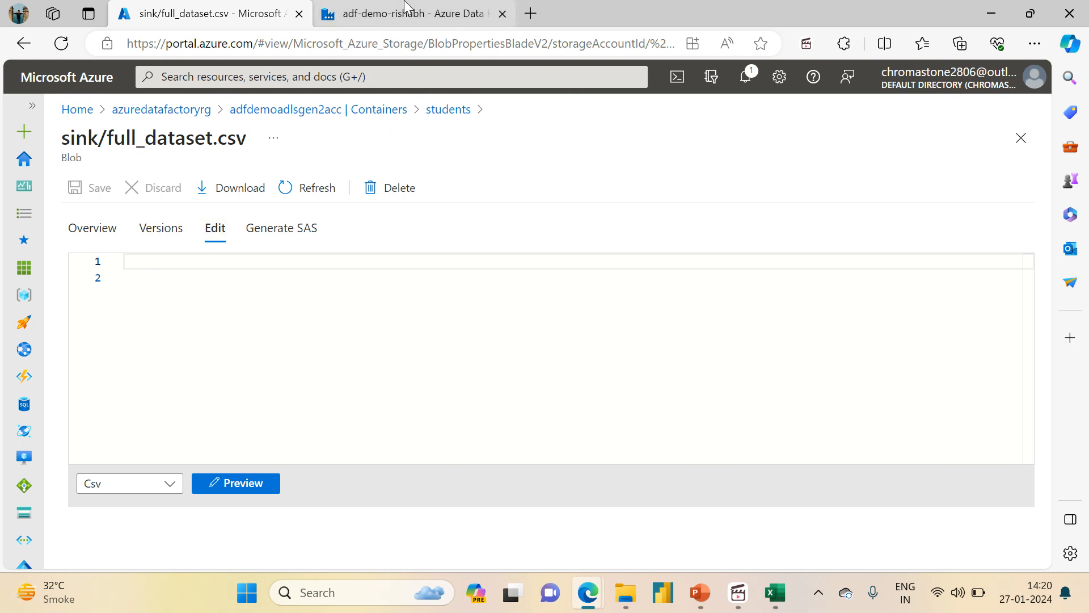
# Return to Data Factory, close the run details, and inspect the copy activity run's input JSON
pyautogui.click(409, 14)
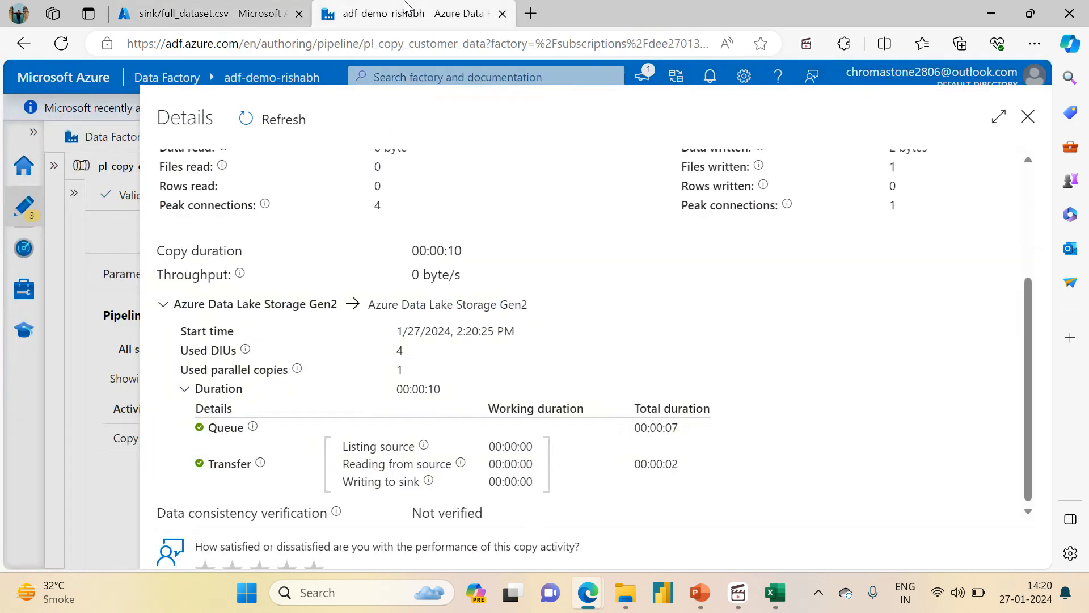
pyautogui.click(1026, 117)
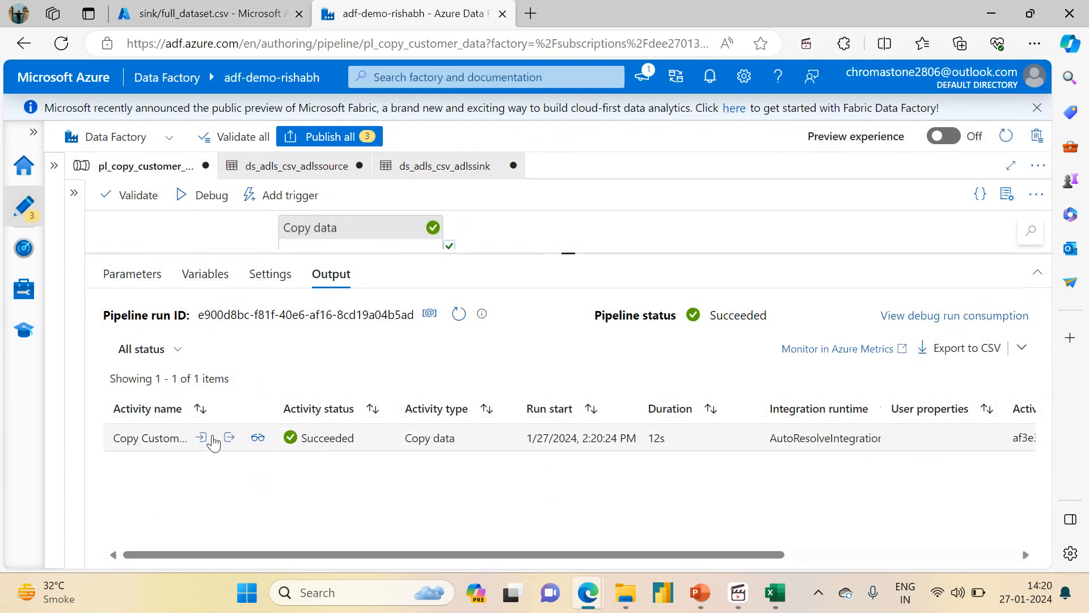
pyautogui.click(202, 438)
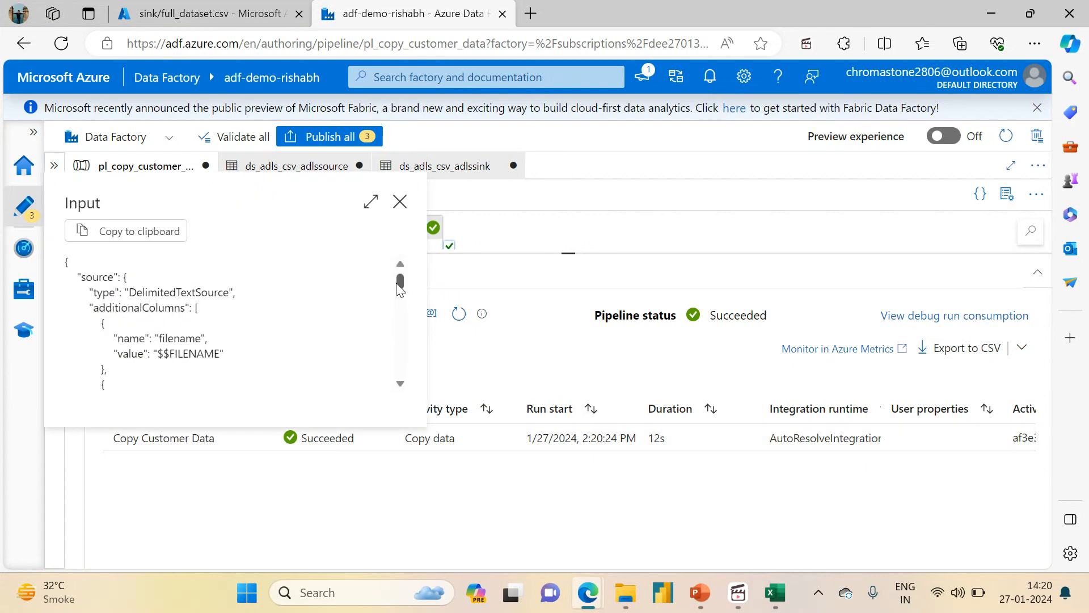
pyautogui.moveTo(400, 288); pyautogui.dragTo(400, 321)
pyautogui.click(400, 202)
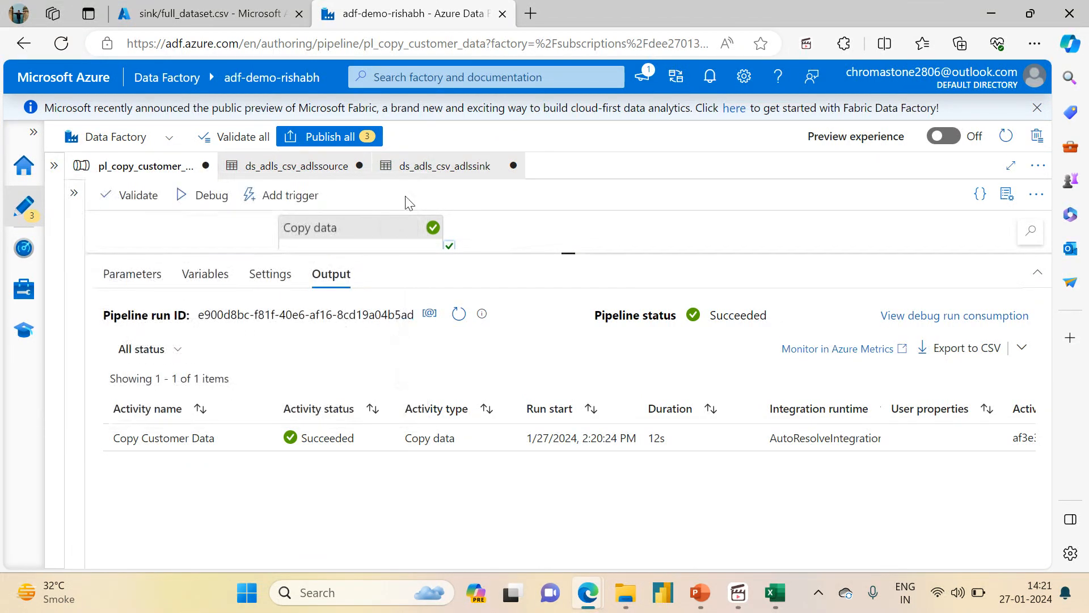
# Recheck the Copy data activity's source wildcard paths and the full_dataset.csv blob in the Azure portal
pyautogui.click(193, 277)
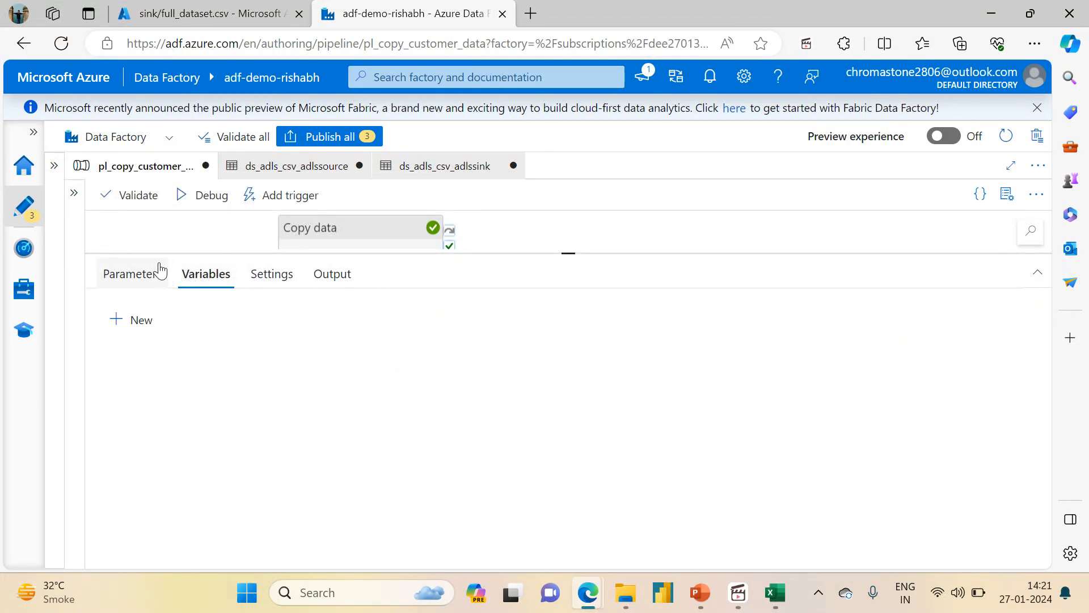
pyautogui.click(317, 227)
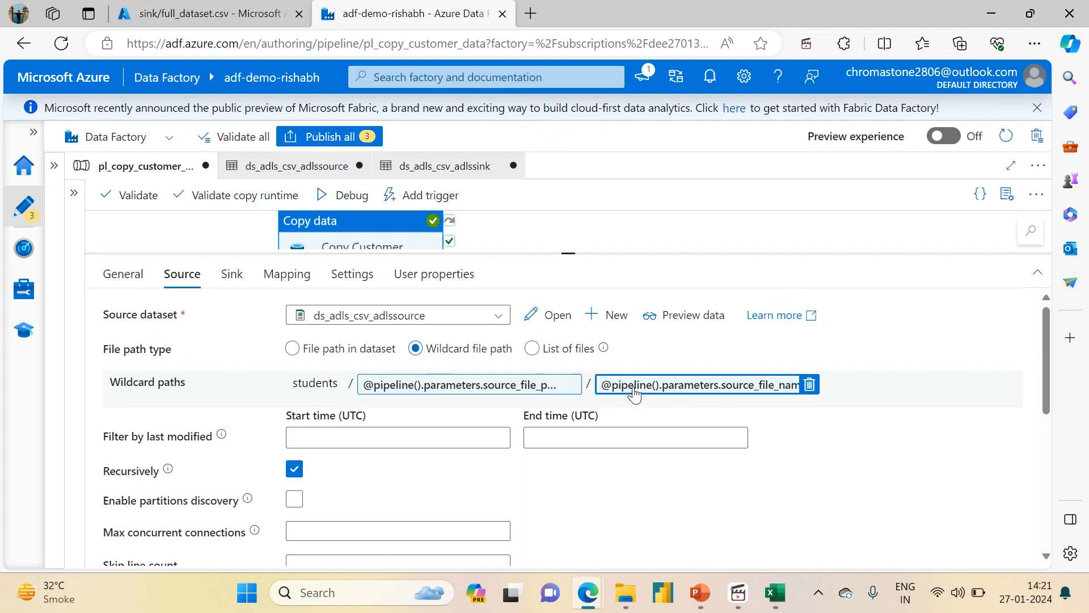
pyautogui.click(155, 7)
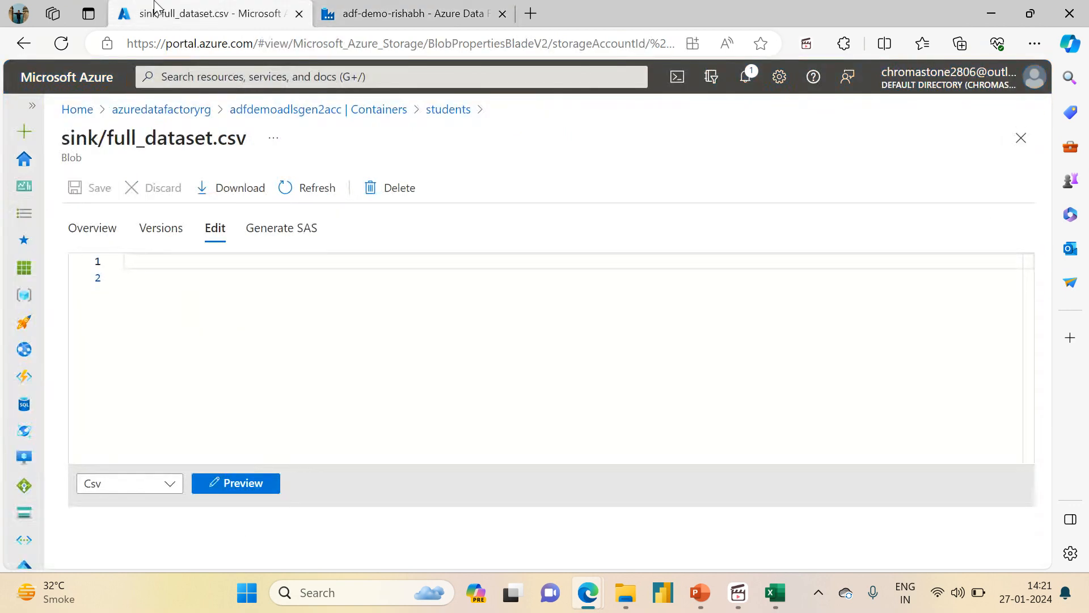
pyautogui.click(359, 9)
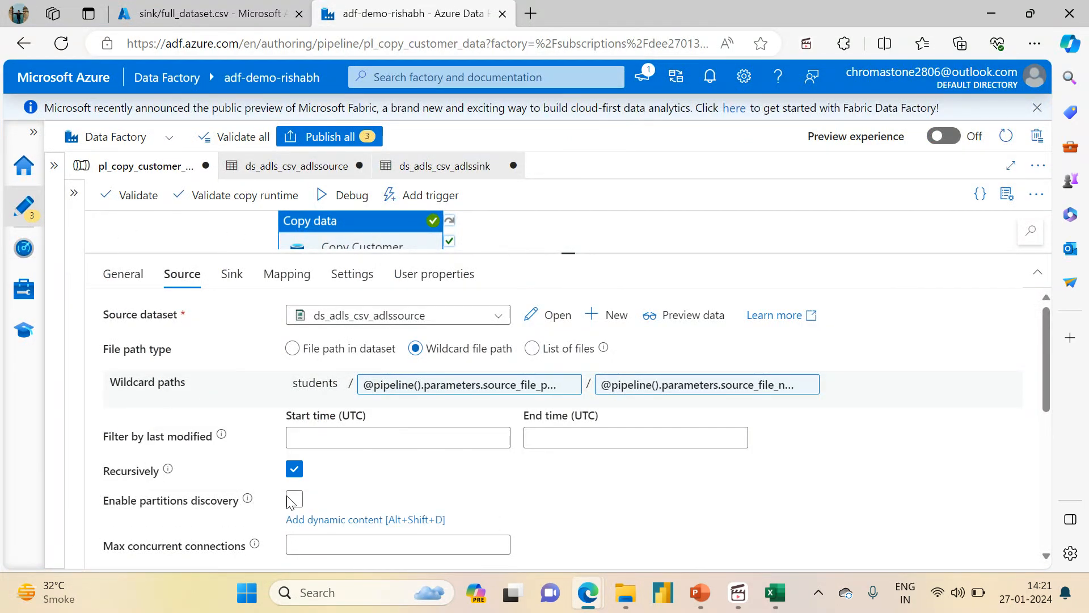
# Review the Copy data activity's source and sink settings, and open the ds_adls_csv_adlssink dataset to check its file path
pyautogui.moveTo(249, 501)
pyautogui.moveTo(1043, 330); pyautogui.dragTo(1027, 315)
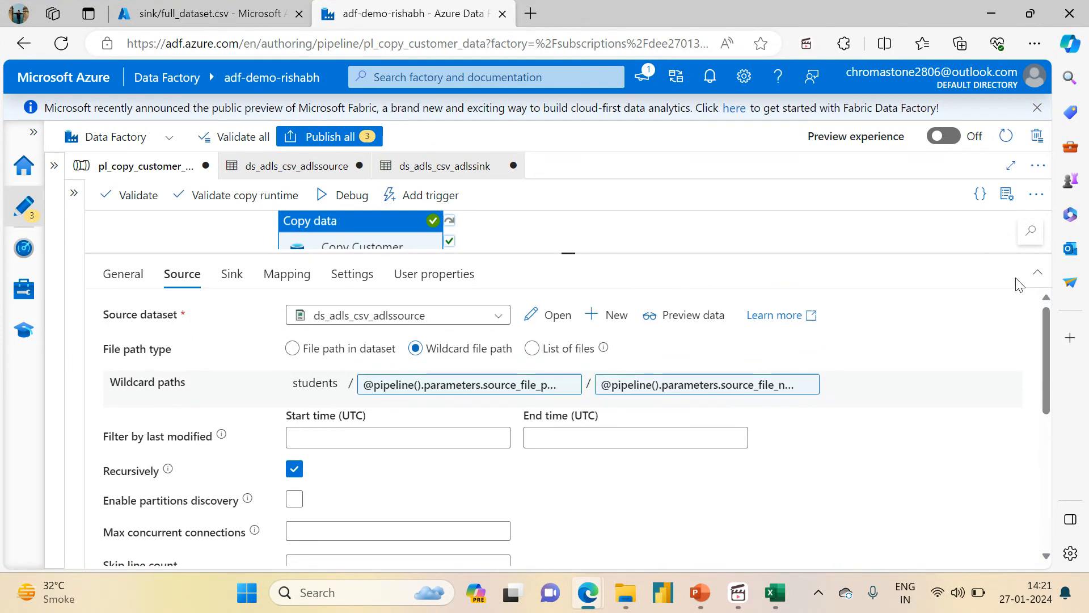
pyautogui.click(230, 279)
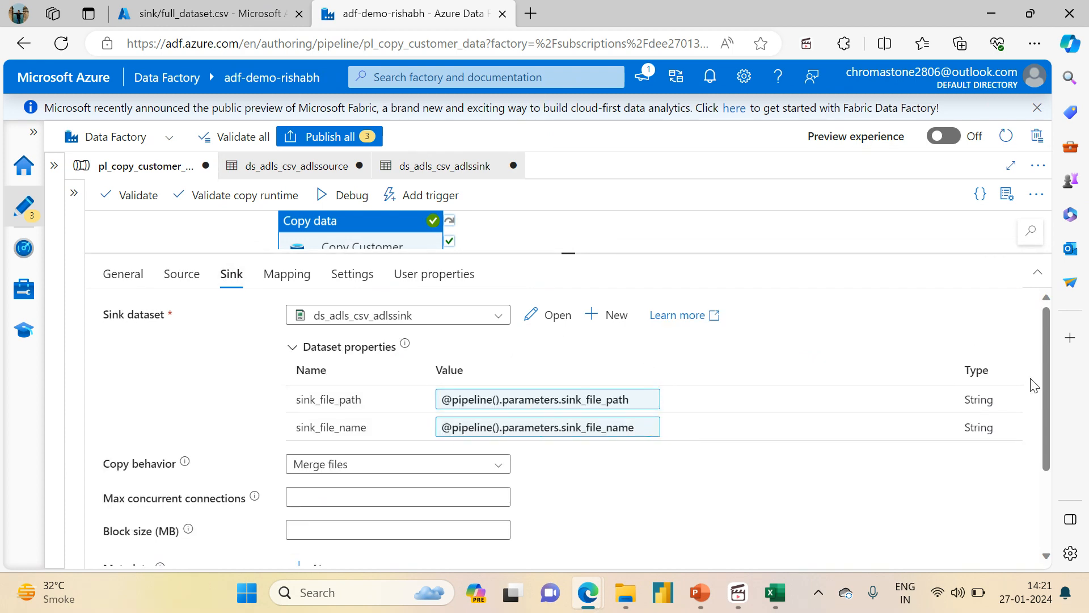
pyautogui.click(549, 316)
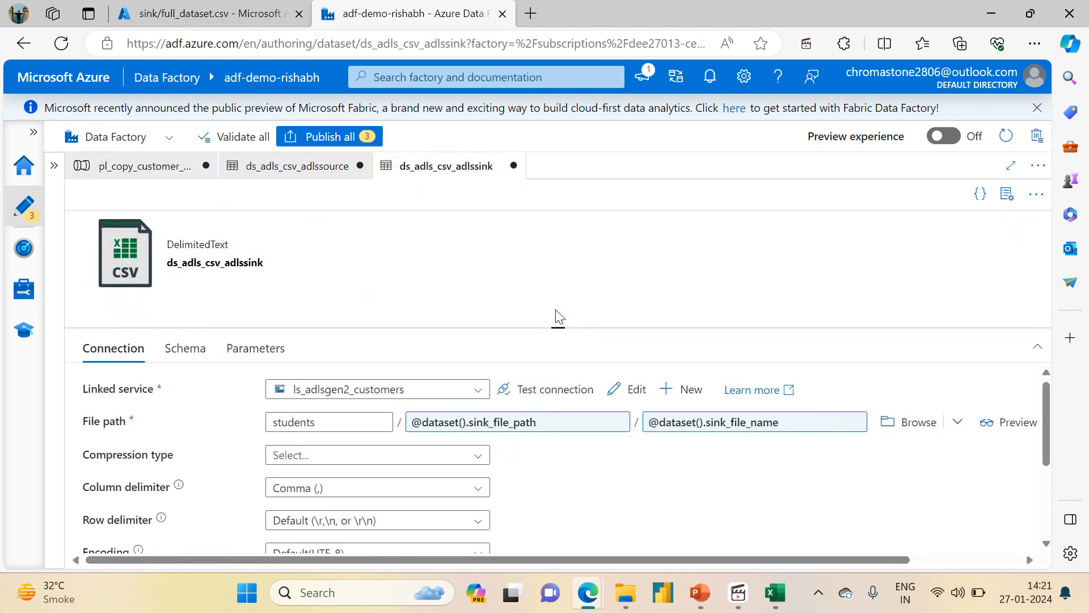
# In the Azure portal, delete the sink directory from the root of the students container
pyautogui.click(210, 13)
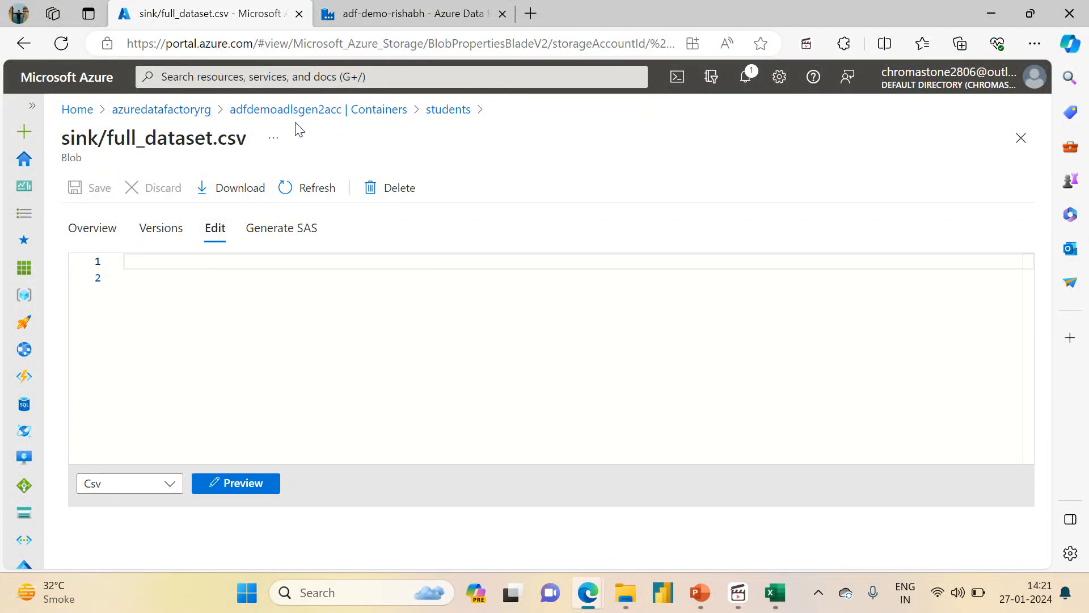
pyautogui.click(445, 109)
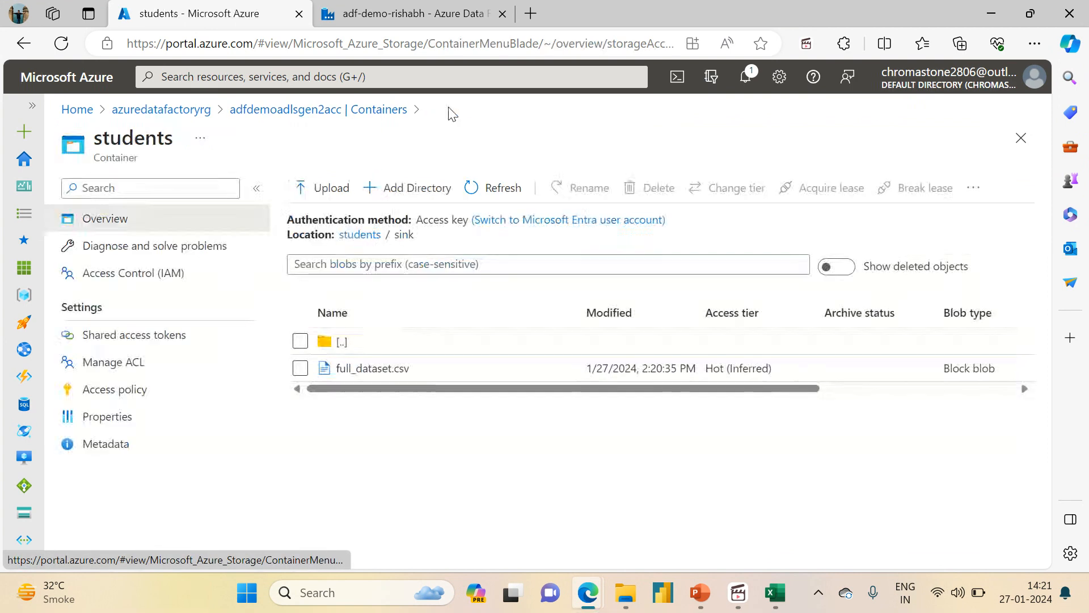
pyautogui.click(359, 234)
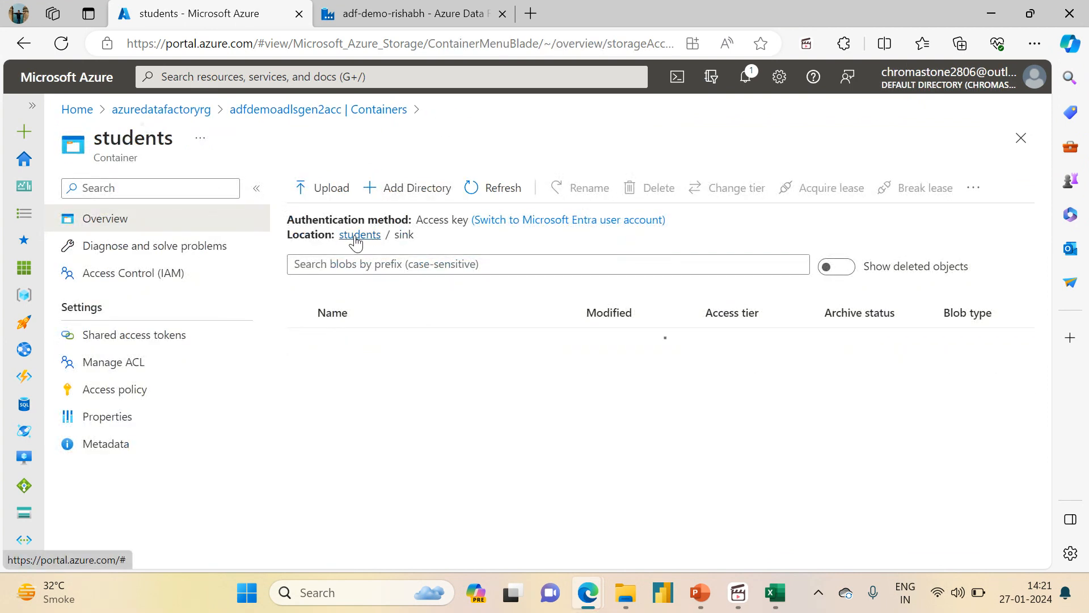
pyautogui.click(301, 341)
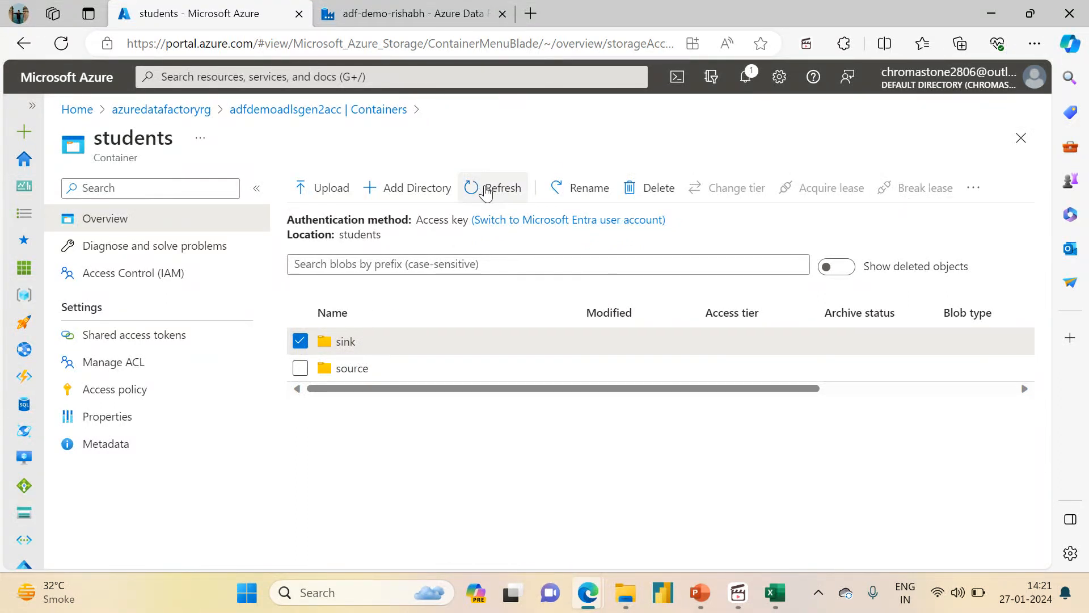
pyautogui.click(658, 187)
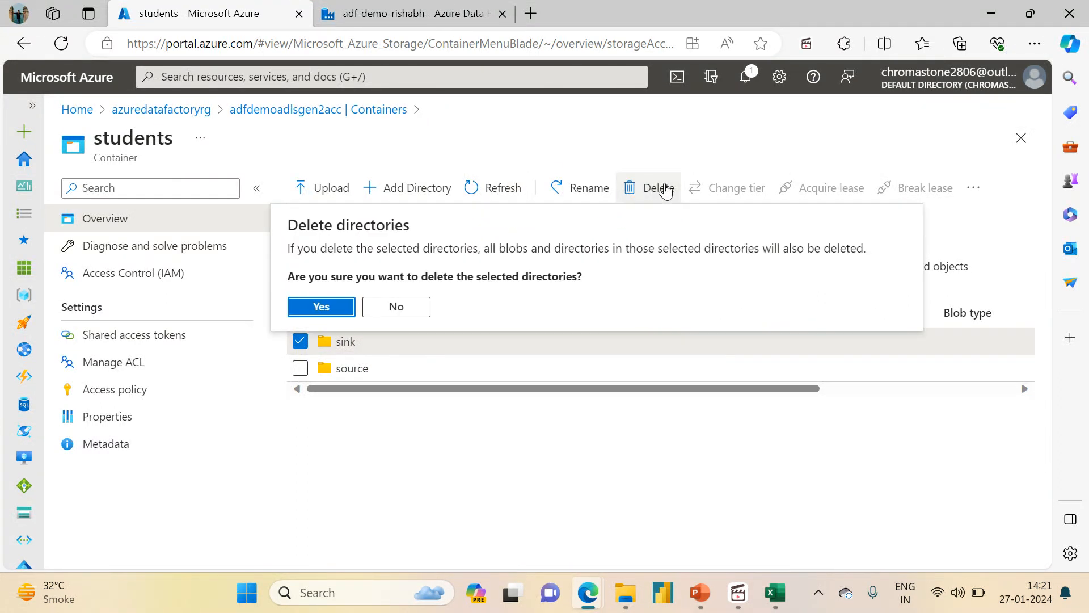
pyautogui.click(316, 308)
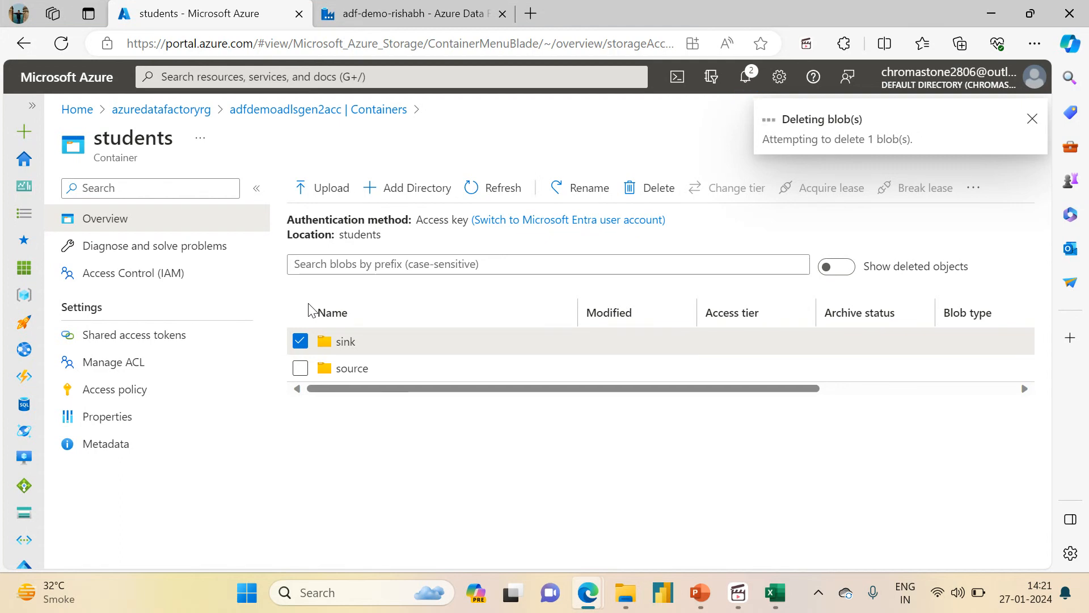
# Return to Data Factory and debug the pl_copy_customer_data pipeline with source path source, source name *.csv, sink path sink and sink name full_data.csv
pyautogui.click(408, 13)
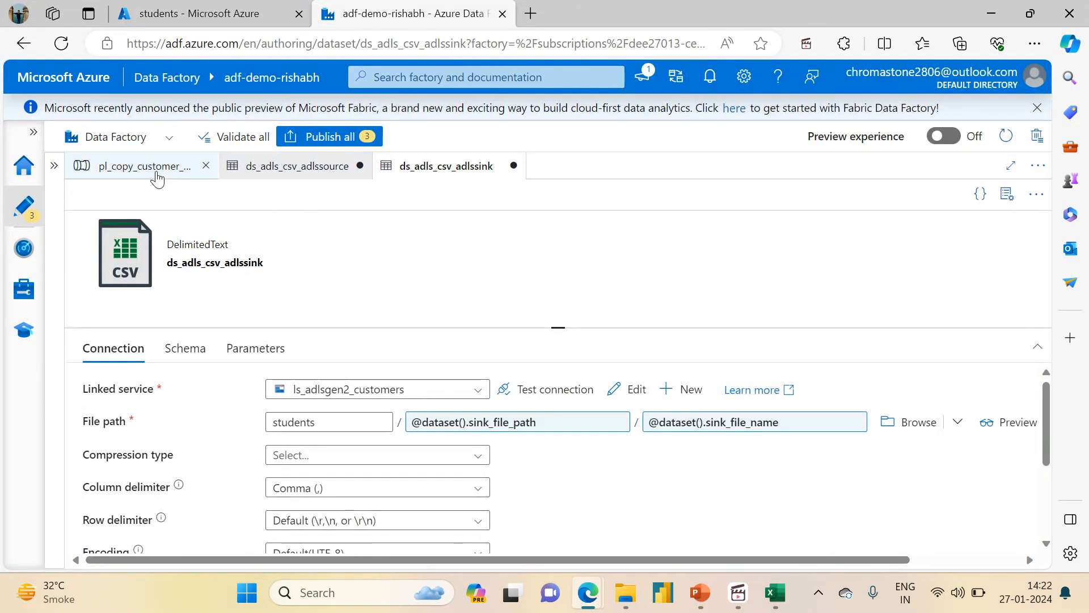
pyautogui.click(157, 179)
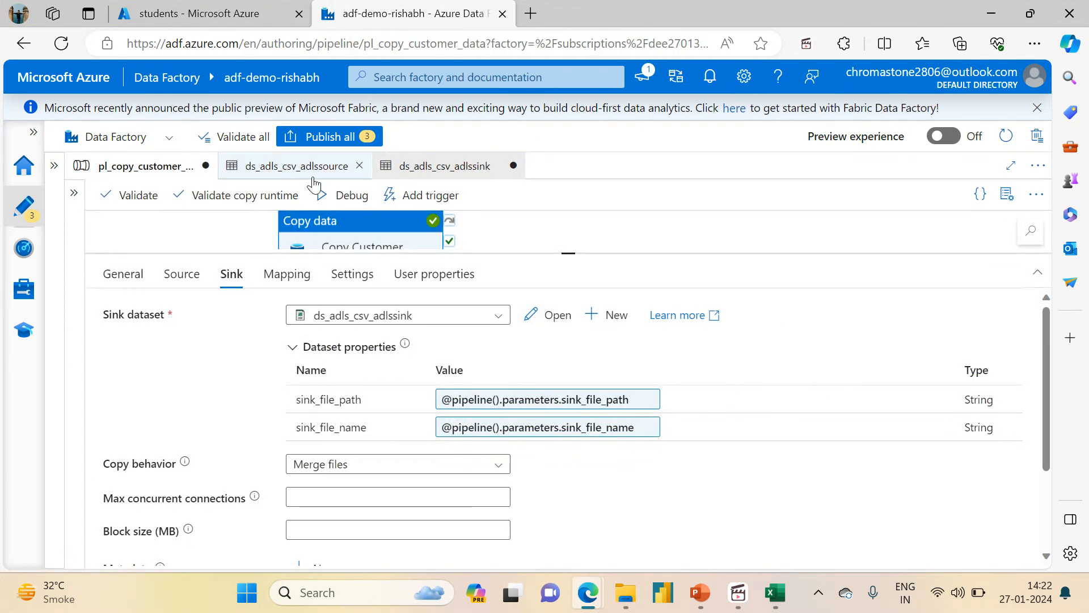
pyautogui.click(346, 198)
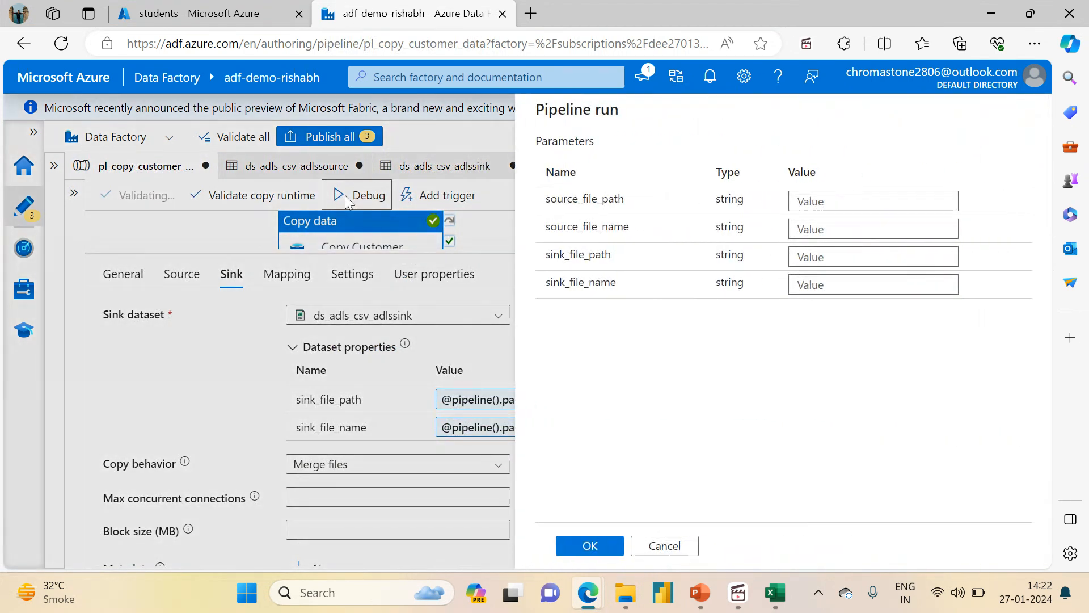
pyautogui.click(826, 206)
pyautogui.write('s')
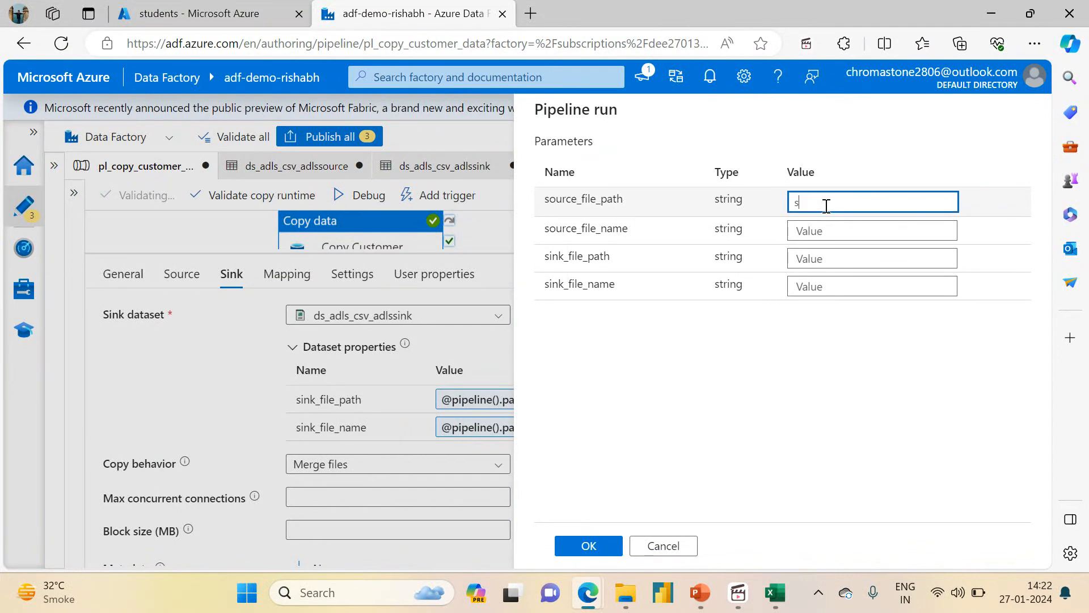
pyautogui.write('ource')
pyautogui.press('Tab')
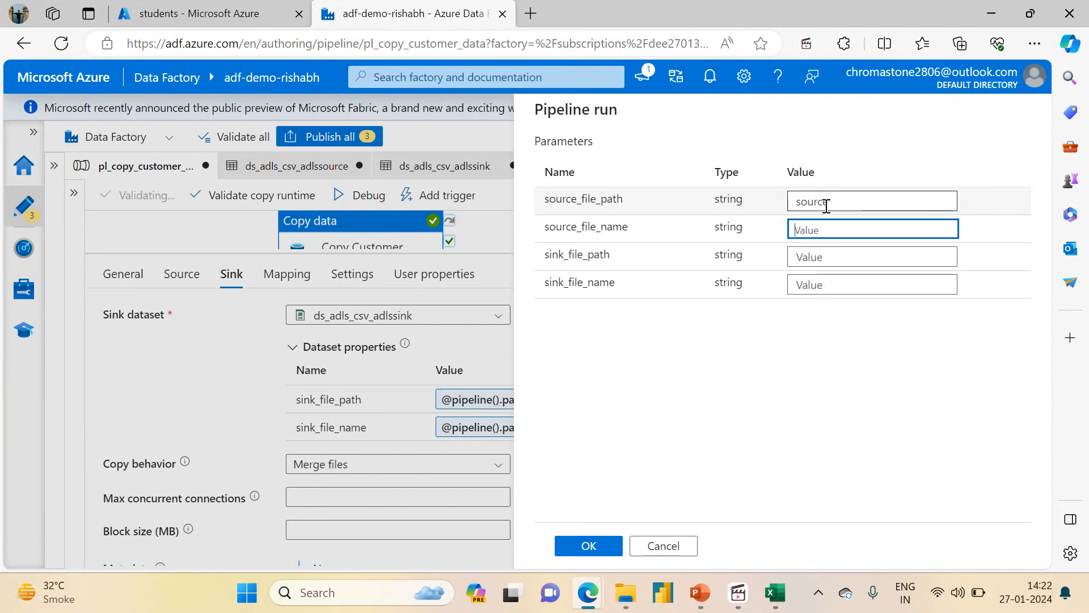
pyautogui.write('*.csv')
pyautogui.press('Tab')
pyautogui.write('sink')
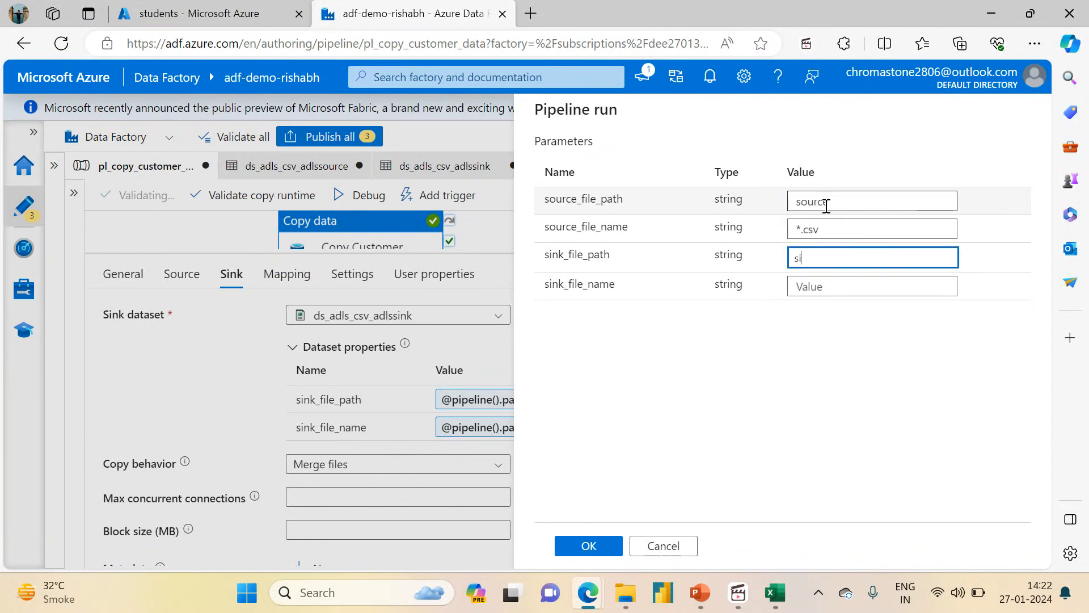
pyautogui.press('Tab')
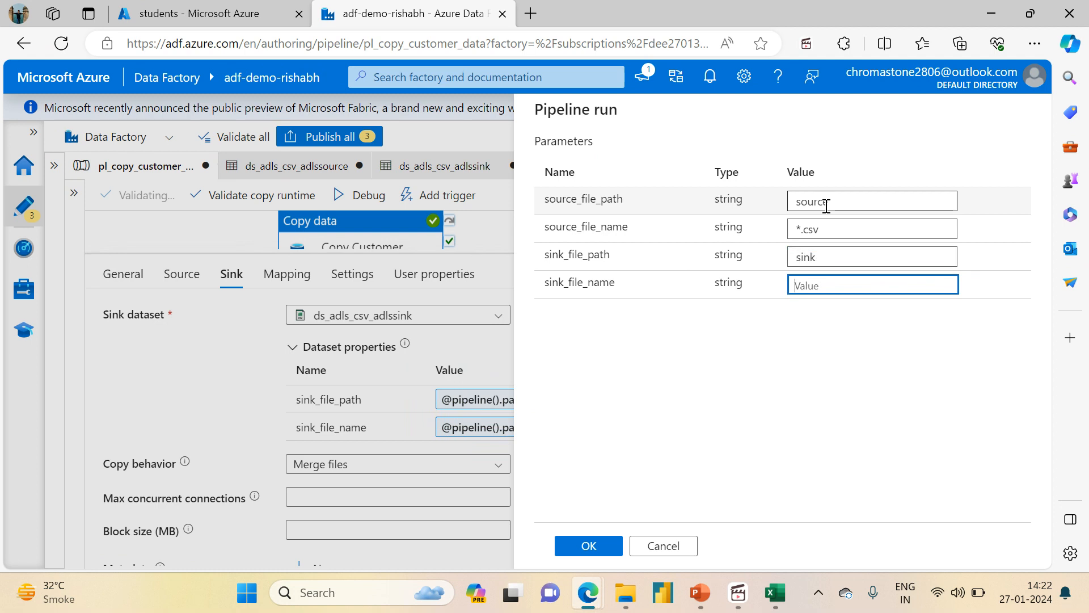
pyautogui.write('full_data.csv')
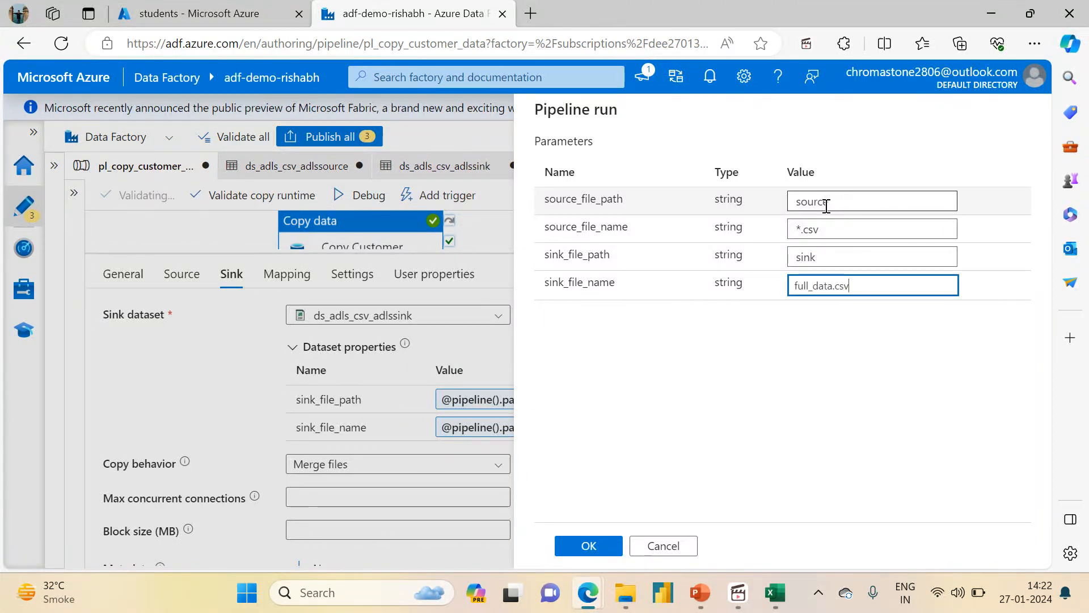
pyautogui.click(590, 546)
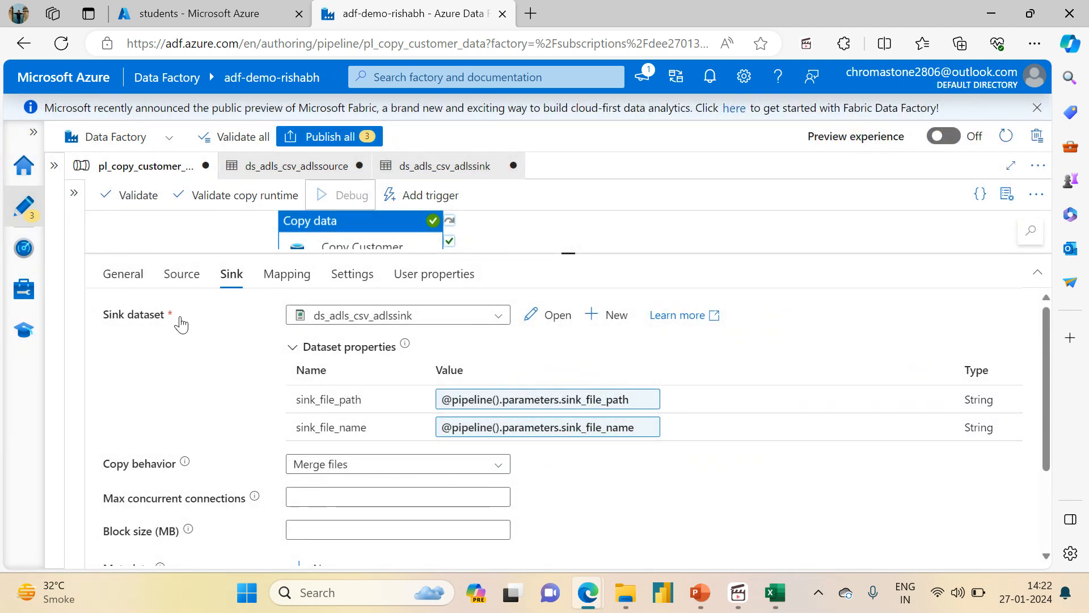
# Inspect the new Copy Customer Data run's input JSON through to its end, then close it
pyautogui.click(180, 275)
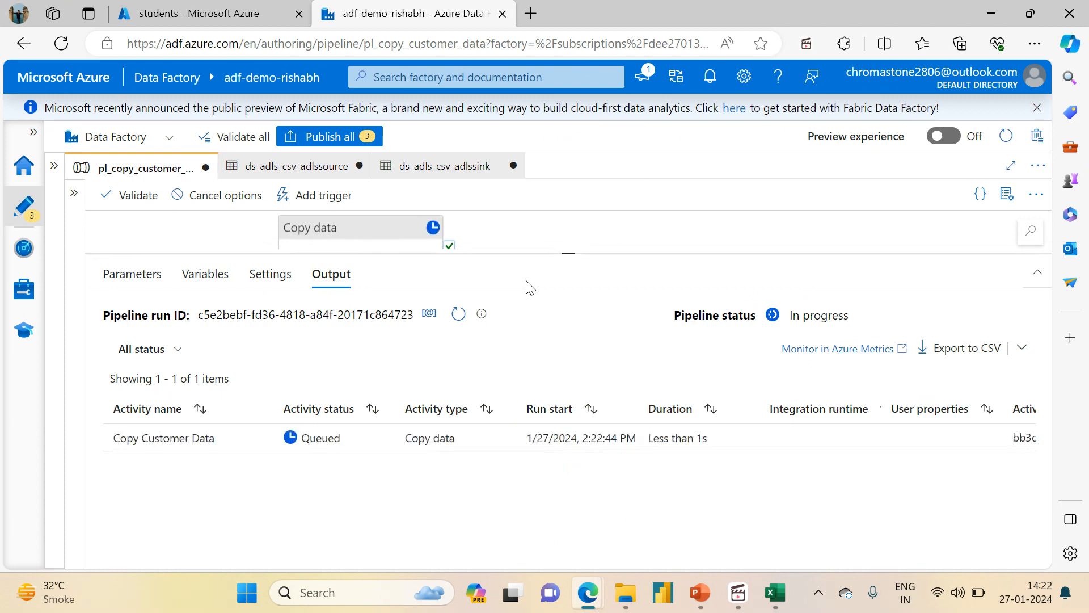
pyautogui.click(260, 439)
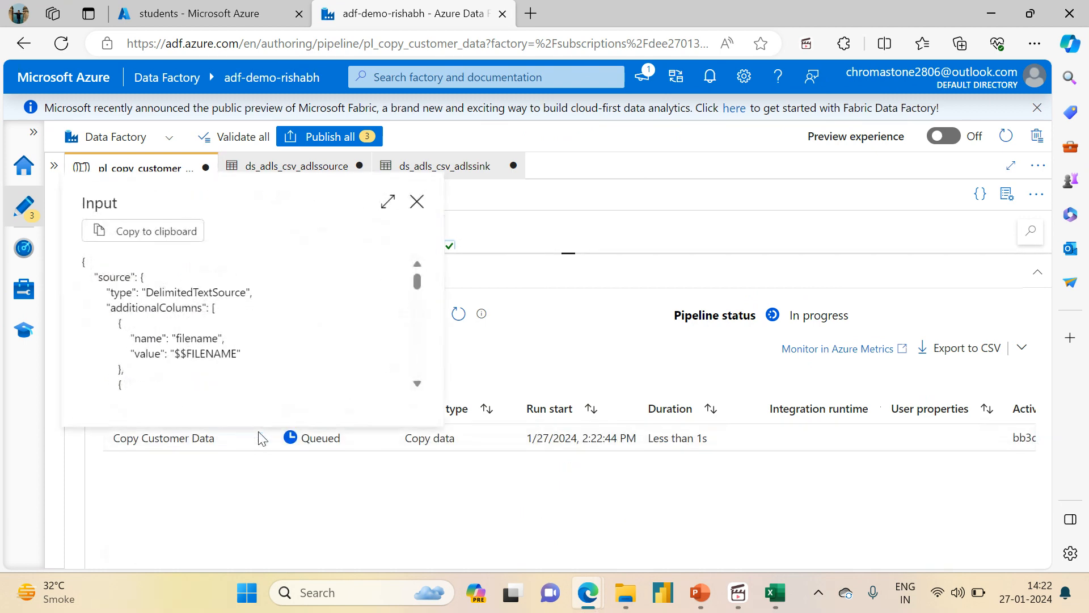
pyautogui.moveTo(416, 278); pyautogui.dragTo(408, 306)
pyautogui.moveTo(406, 271); pyautogui.dragTo(393, 376)
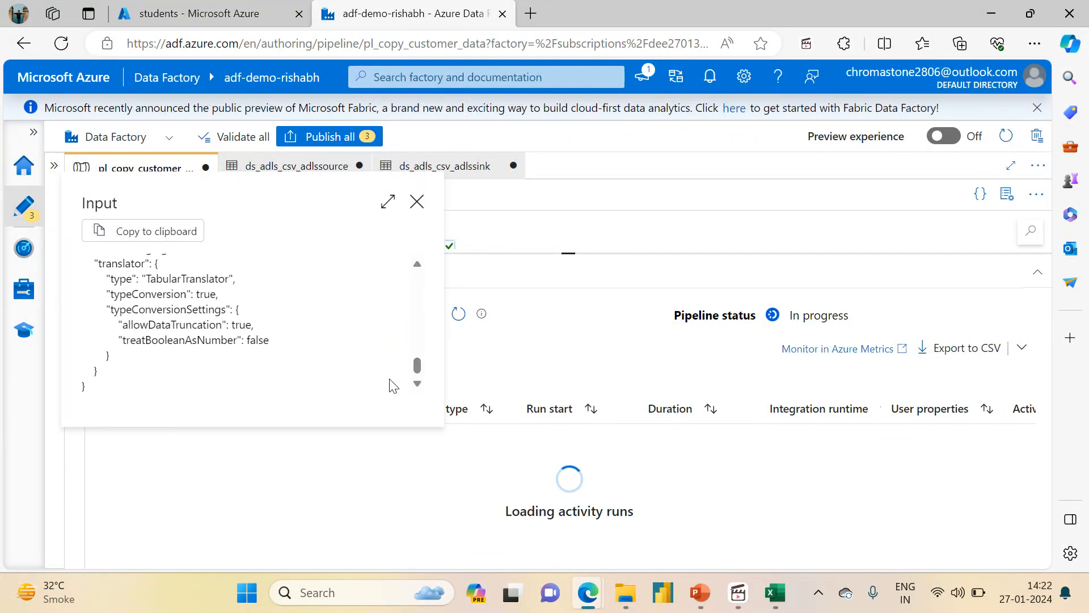
pyautogui.click(417, 201)
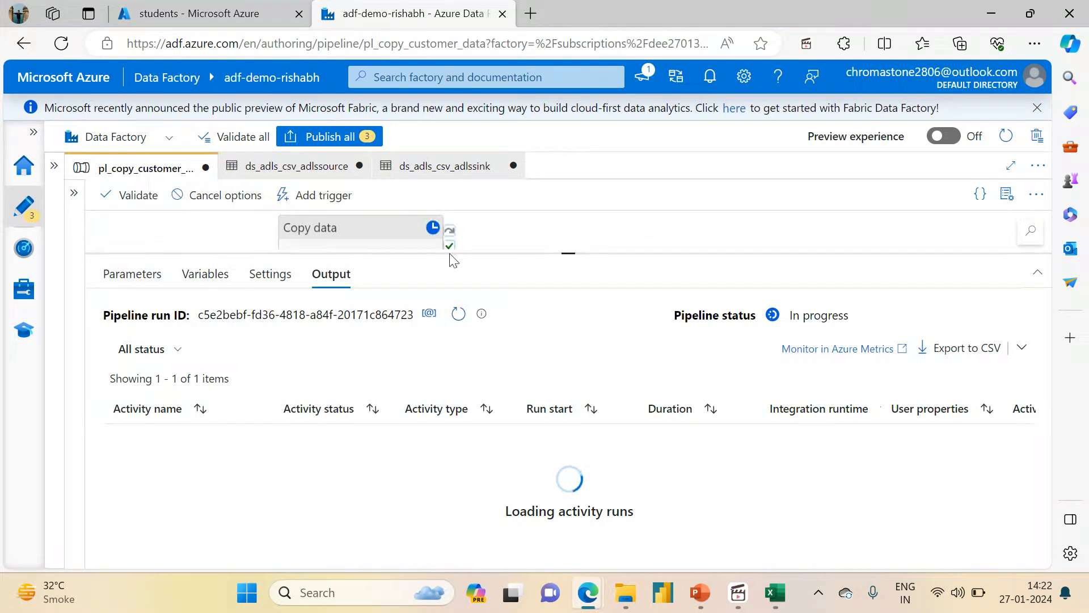
# Refresh the pipeline run status and examine the Copy Customer Data run details, including files and rows read and written and transfer durations
pyautogui.click(459, 315)
pyautogui.click(258, 438)
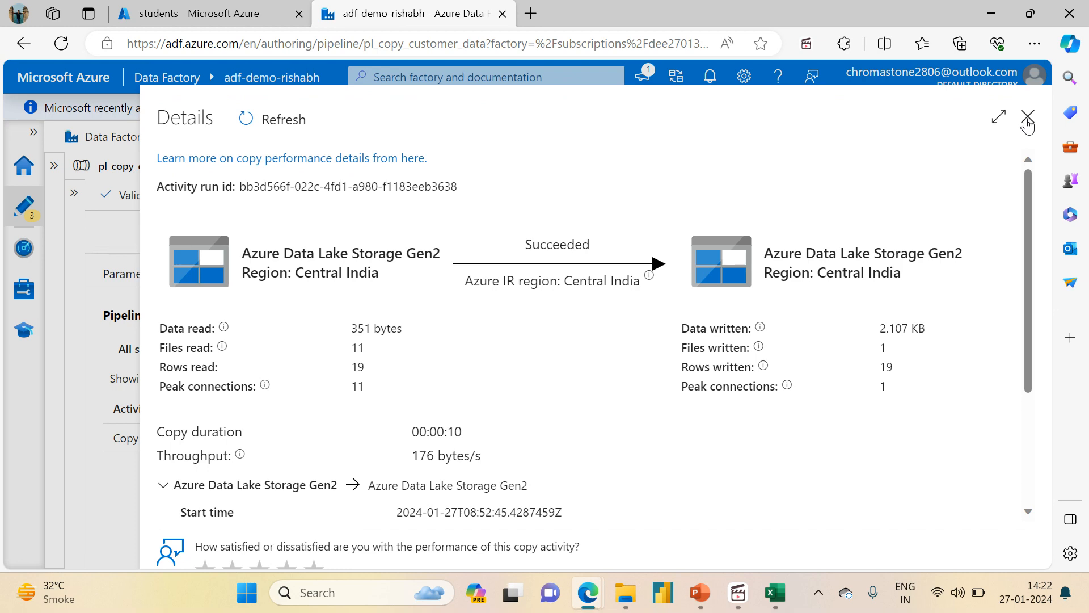
pyautogui.click(1027, 119)
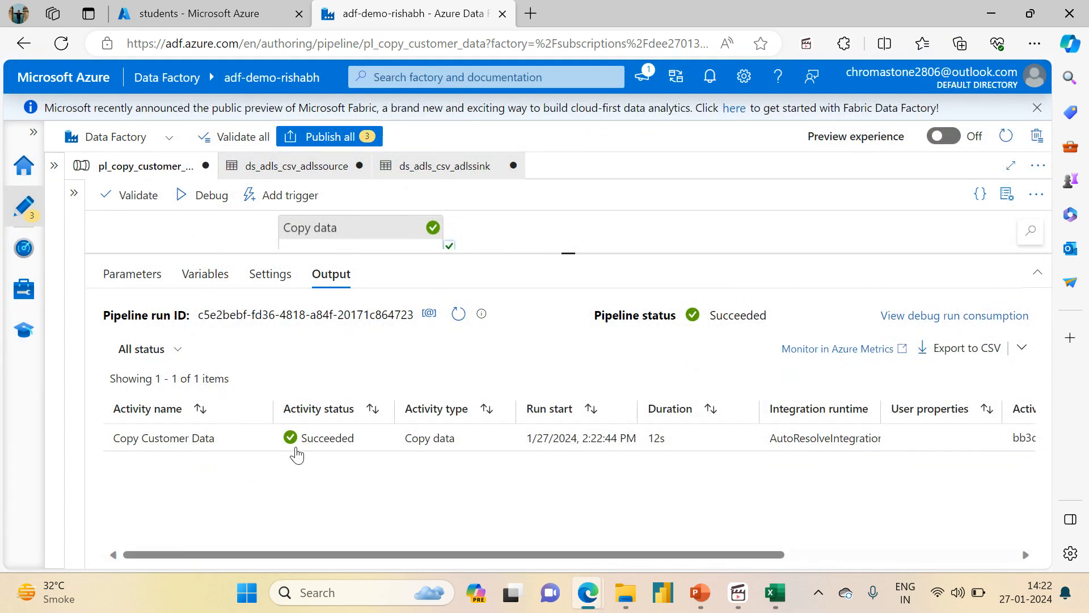
pyautogui.click(258, 436)
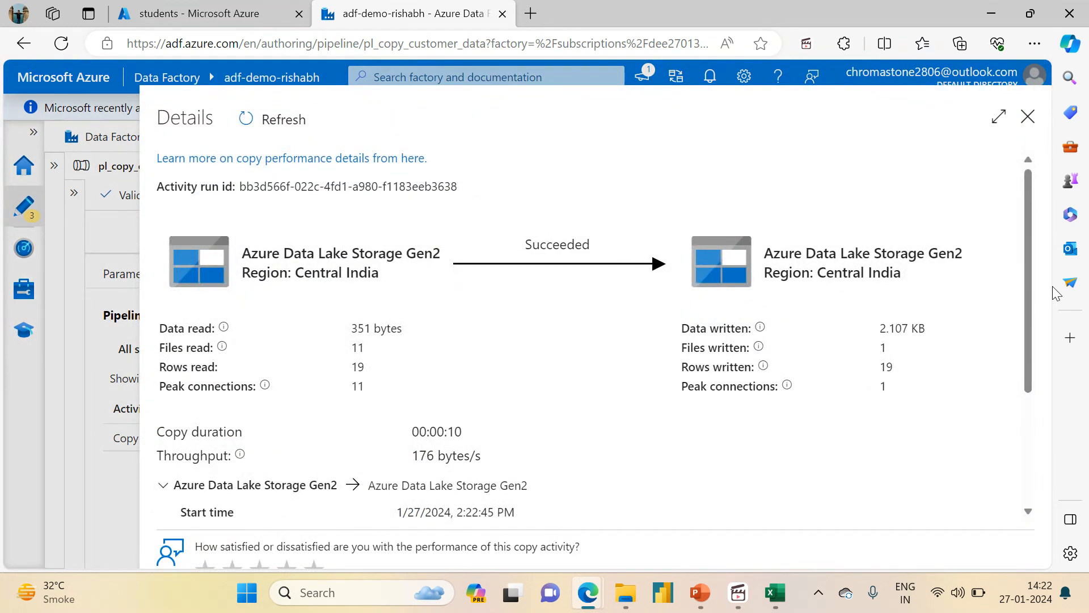
pyautogui.moveTo(1026, 240); pyautogui.dragTo(968, 224)
pyautogui.moveTo(528, 244); pyautogui.dragTo(591, 245)
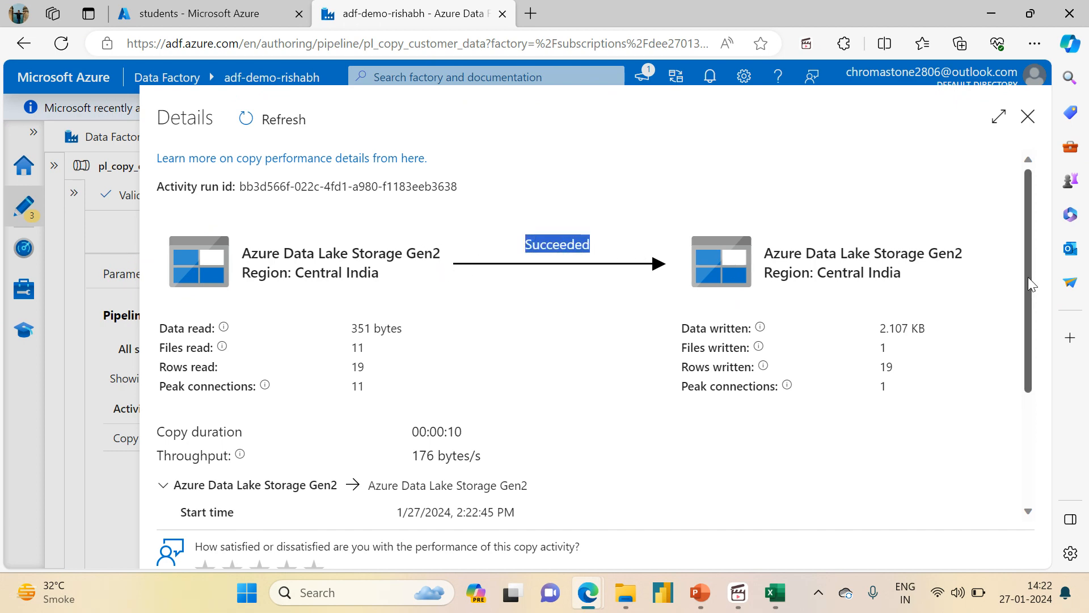
pyautogui.moveTo(1030, 284); pyautogui.dragTo(1044, 434)
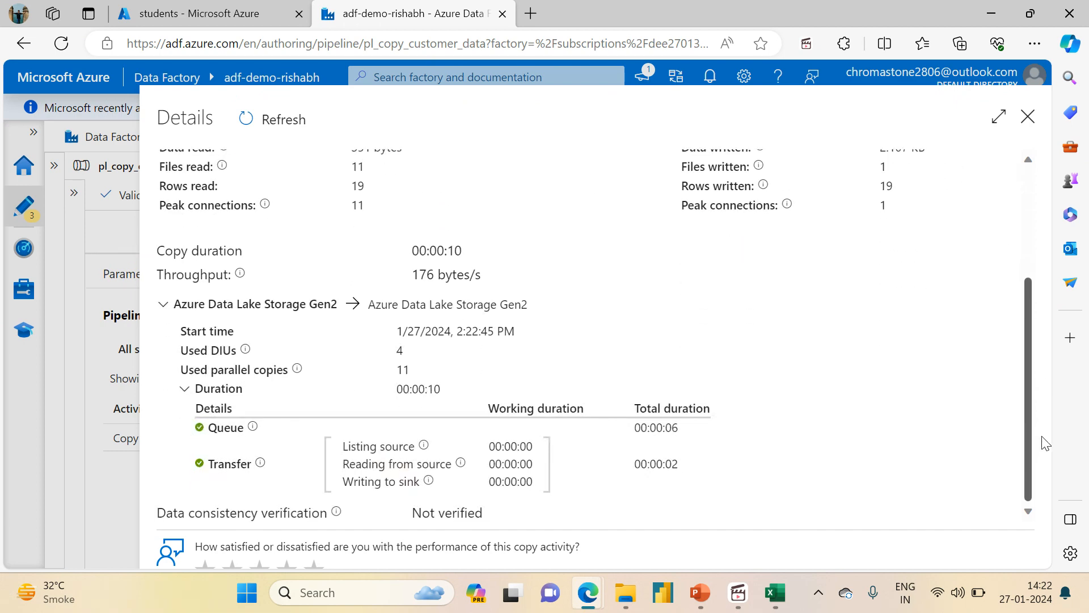
pyautogui.click(1028, 119)
# Inspect the Copy Customer Data run's output JSON, including the dataRead value and the remaining entries
pyautogui.click(229, 439)
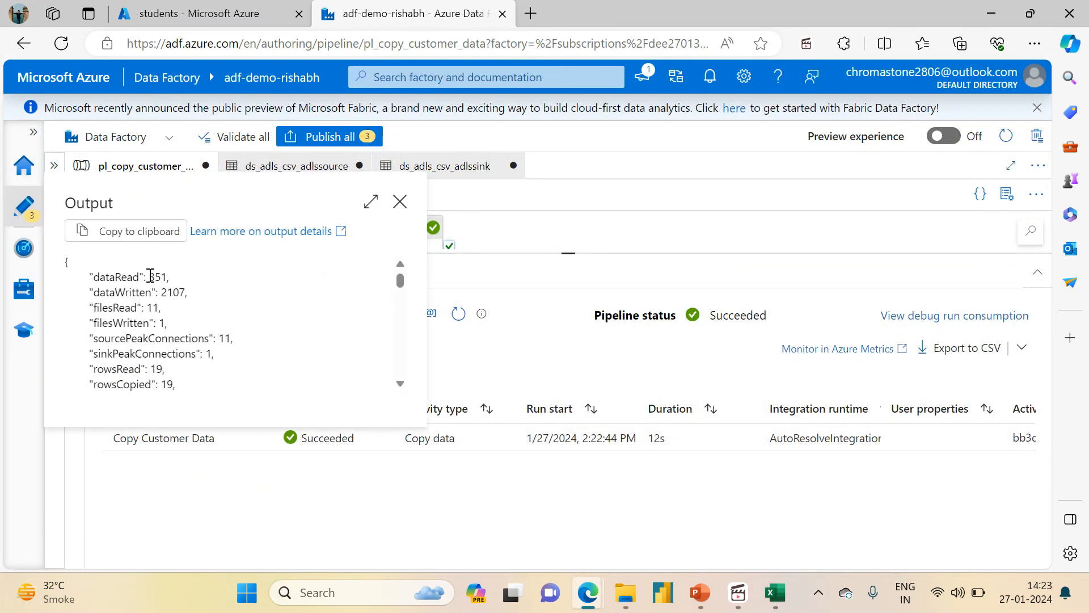
pyautogui.moveTo(150, 276); pyautogui.dragTo(165, 281)
pyautogui.moveTo(401, 284); pyautogui.dragTo(382, 365)
# In the Azure portal, refresh the students container and view the contents and column headers of full_data.csv in the sink folder
pyautogui.click(176, 5)
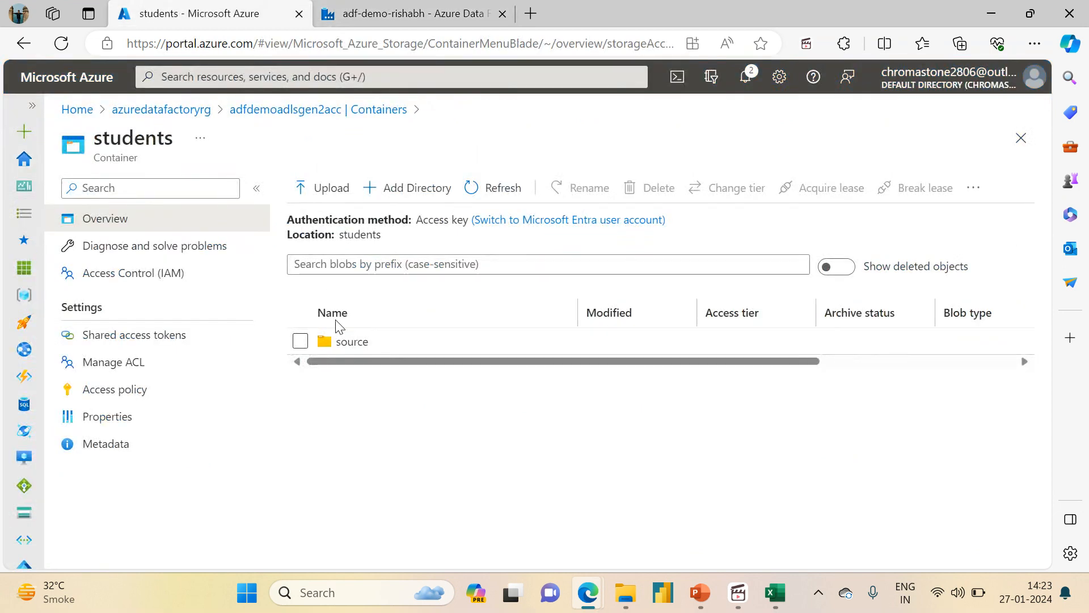
pyautogui.click(476, 187)
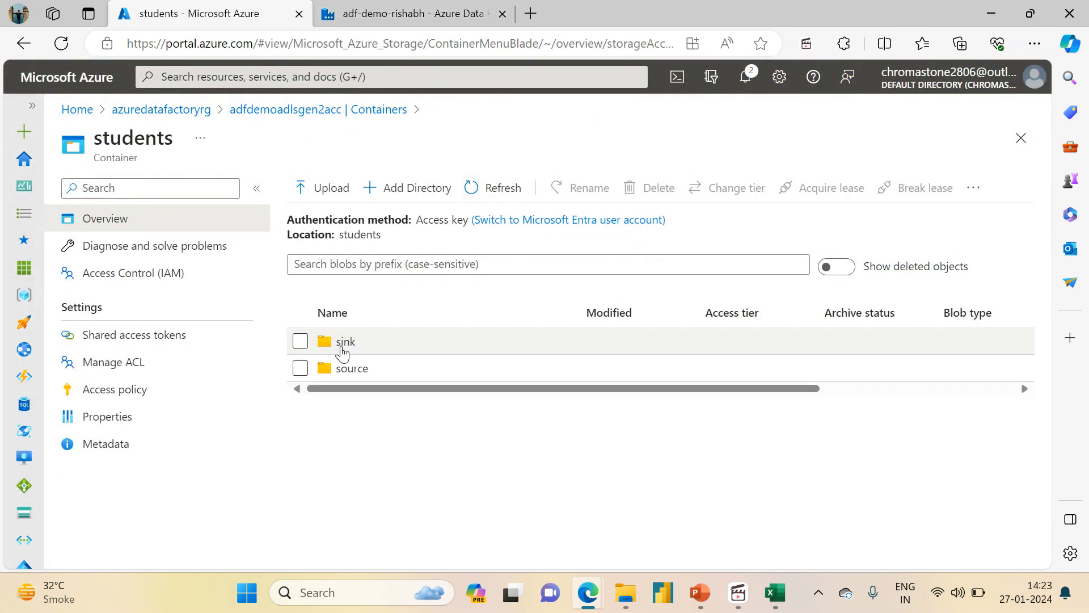
pyautogui.click(343, 342)
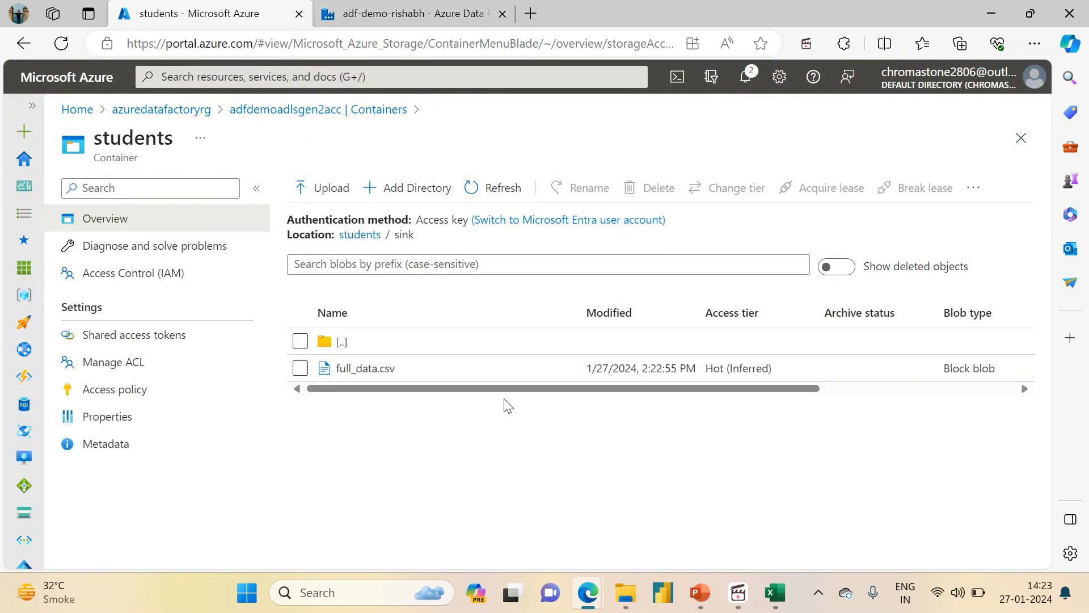
pyautogui.moveTo(505, 391); pyautogui.dragTo(418, 423)
pyautogui.click(365, 369)
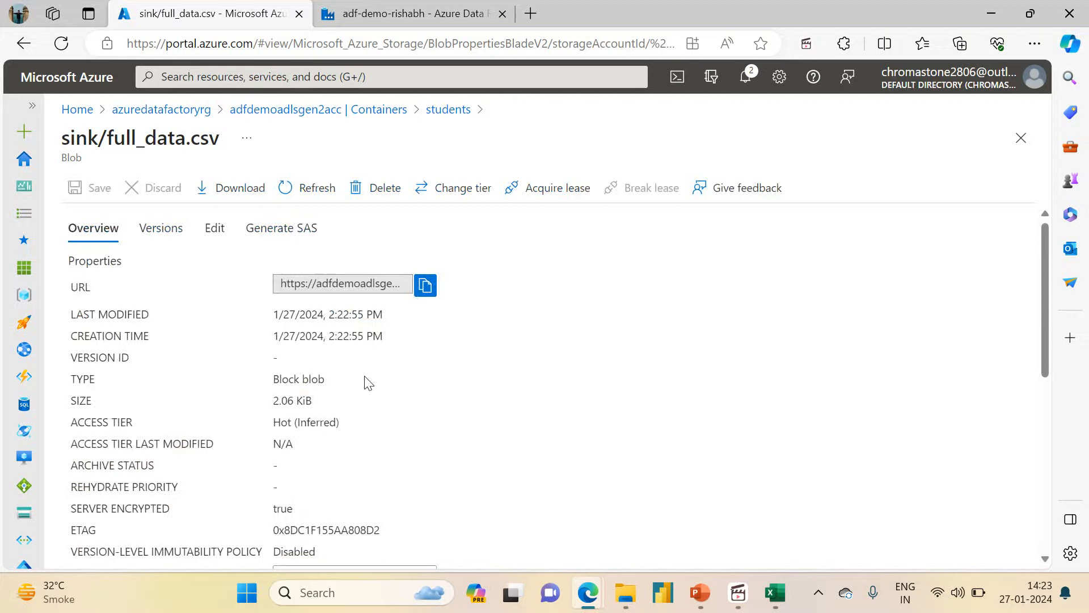
pyautogui.click(213, 229)
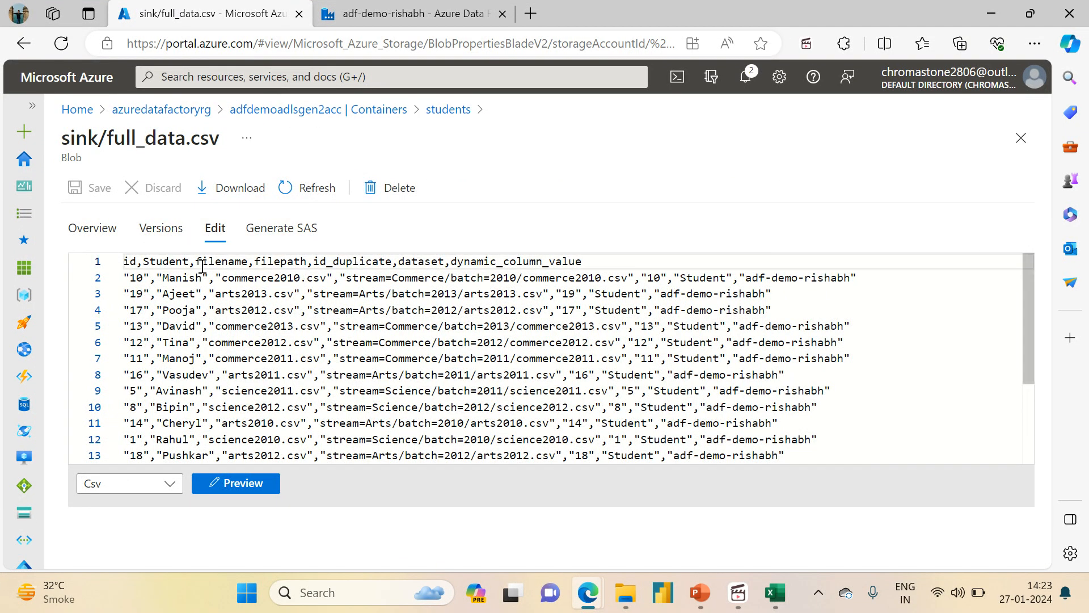
pyautogui.click(153, 261)
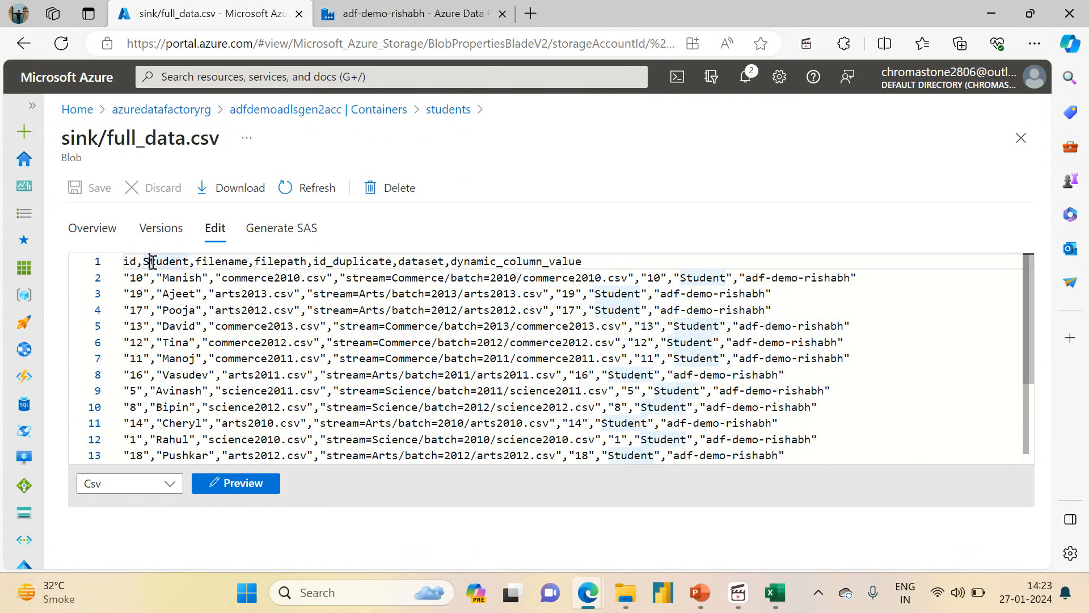
pyautogui.click(220, 261)
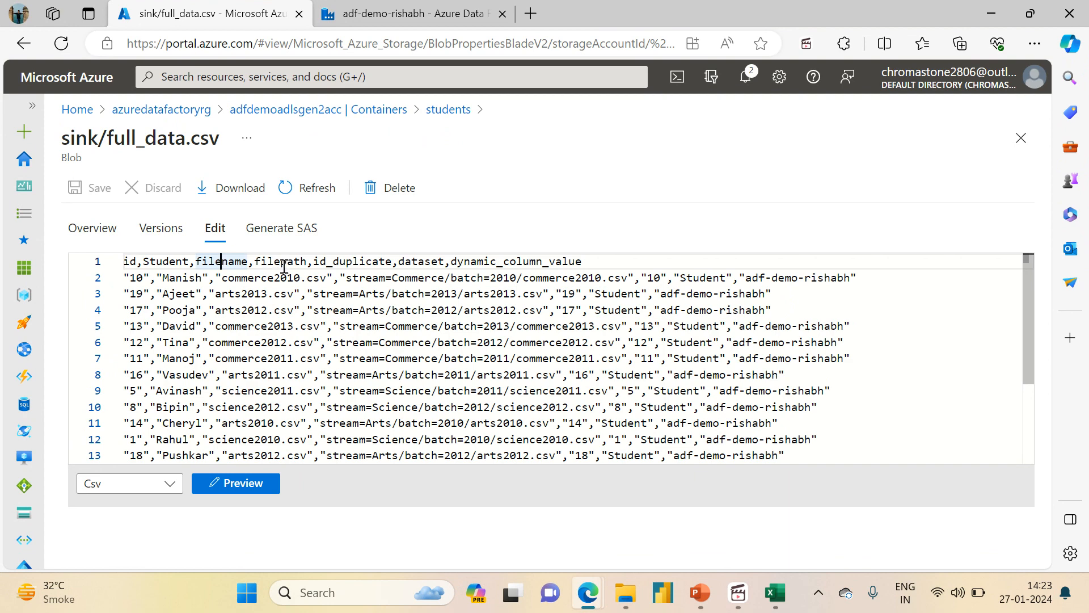
# Compare the filename and filepath entries in the first data row of full_data.csv with their column headers
pyautogui.doubleClick(283, 262)
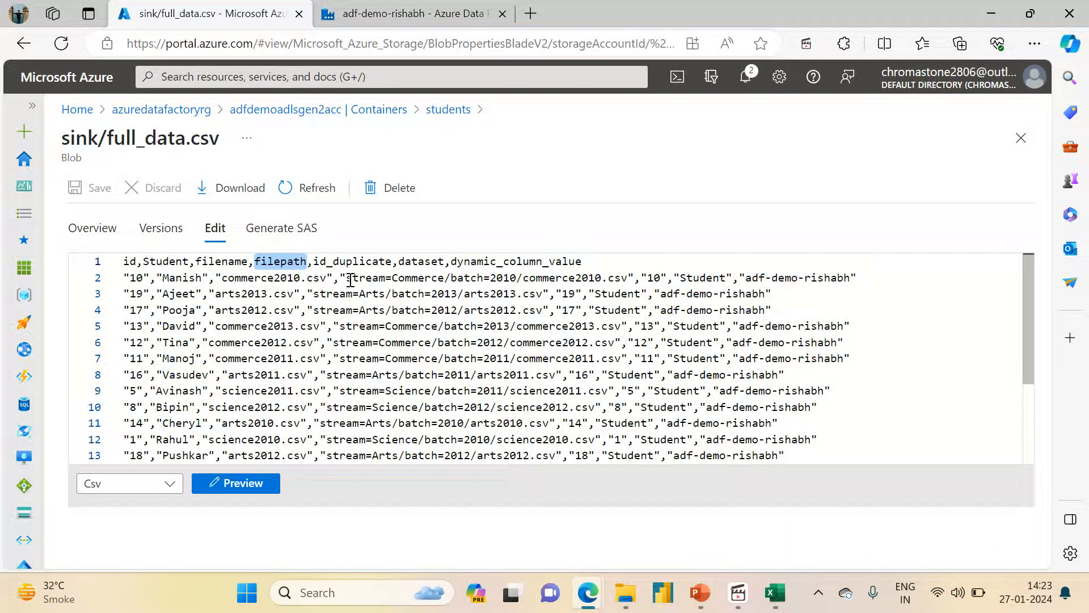
pyautogui.moveTo(351, 280); pyautogui.dragTo(629, 279)
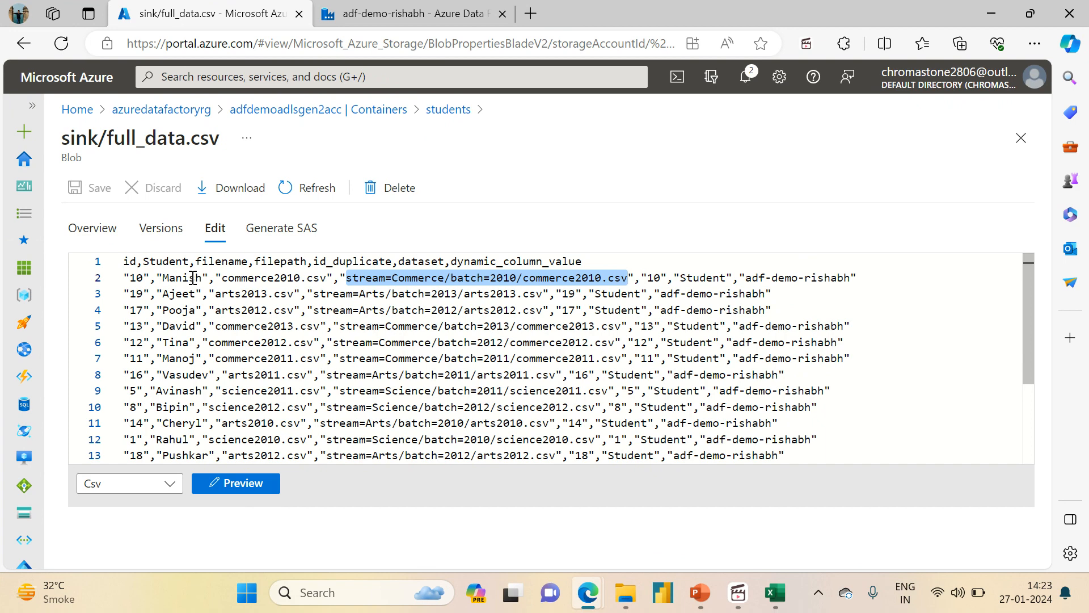
pyautogui.doubleClick(226, 261)
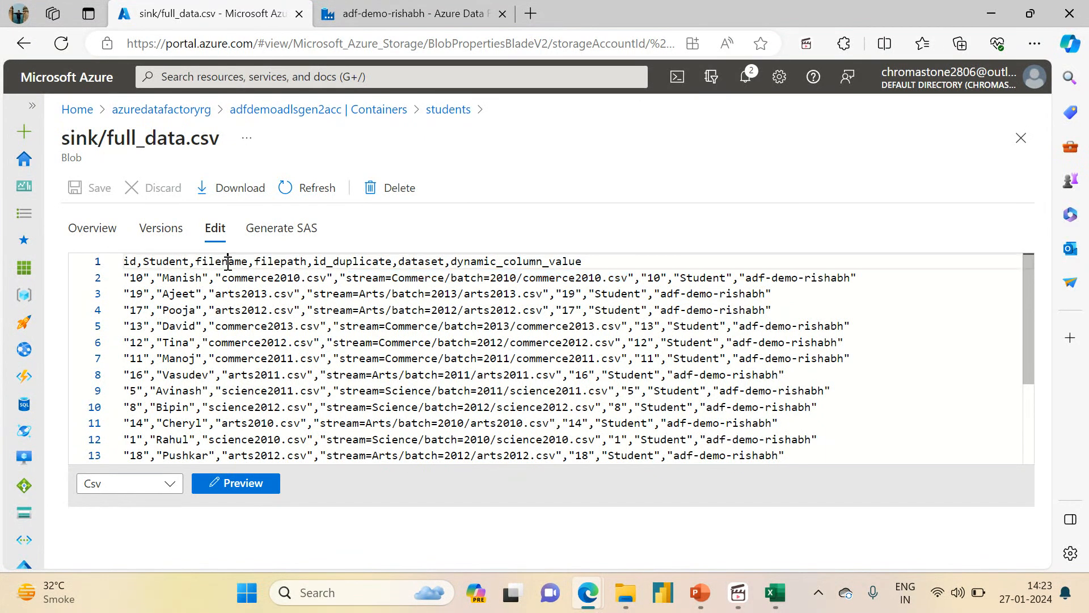
pyautogui.doubleClick(258, 276)
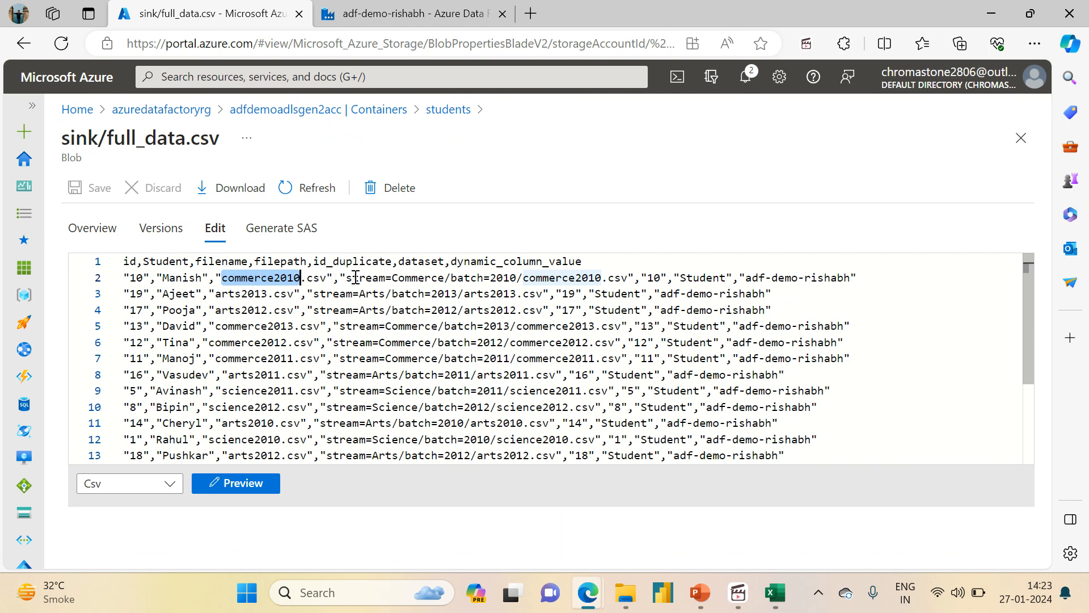
pyautogui.moveTo(348, 278); pyautogui.dragTo(628, 278)
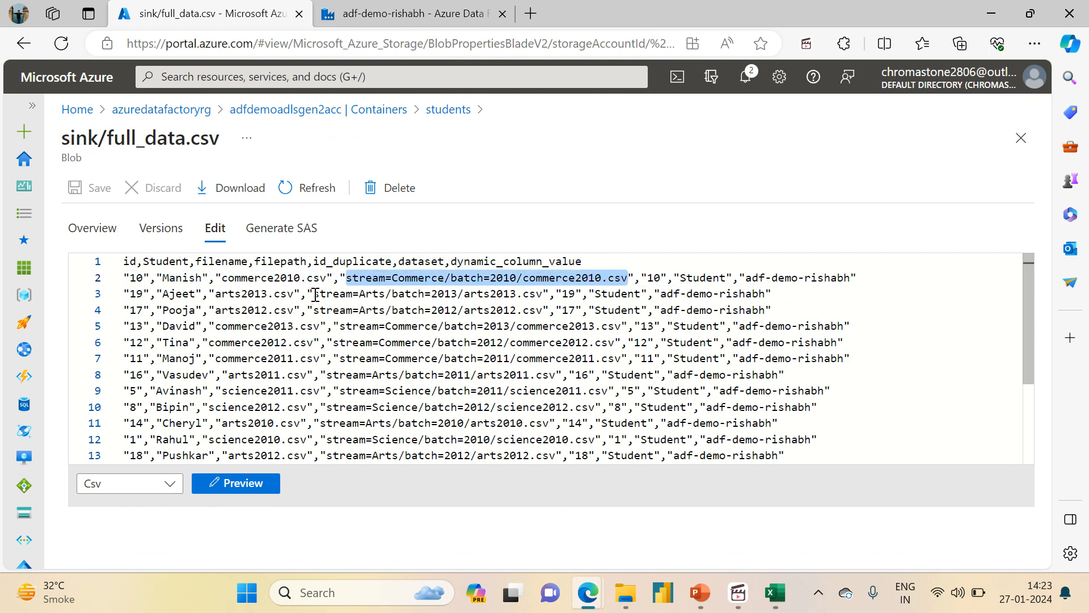
pyautogui.moveTo(222, 278); pyautogui.dragTo(329, 276)
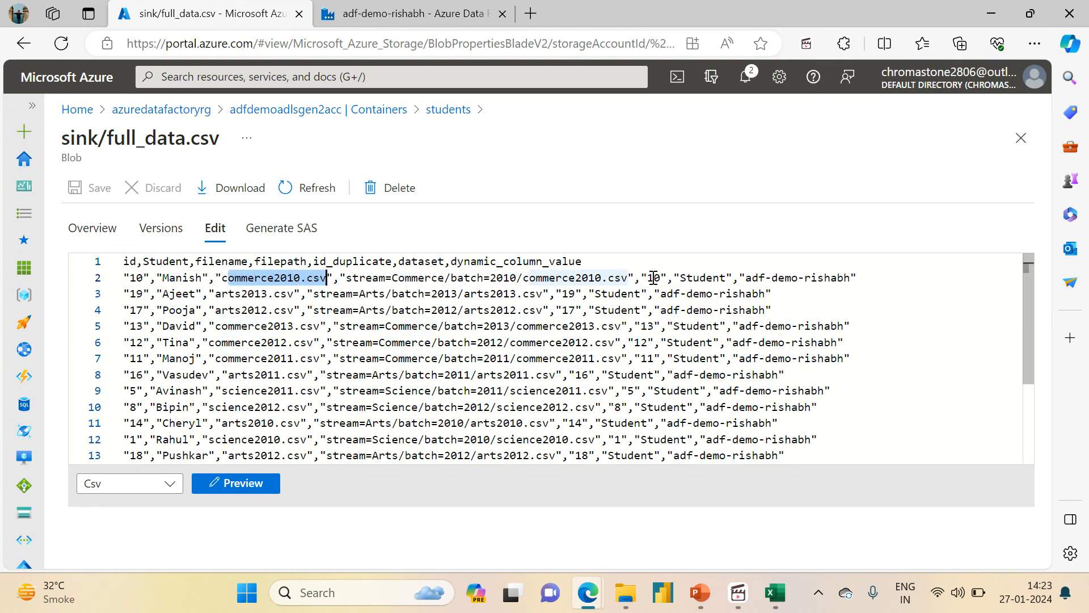
# Examine the first data row's id_duplicate, dataset and dynamic_column_value entries in full_data.csv, and recheck its filepath and filename
pyautogui.doubleClick(651, 278)
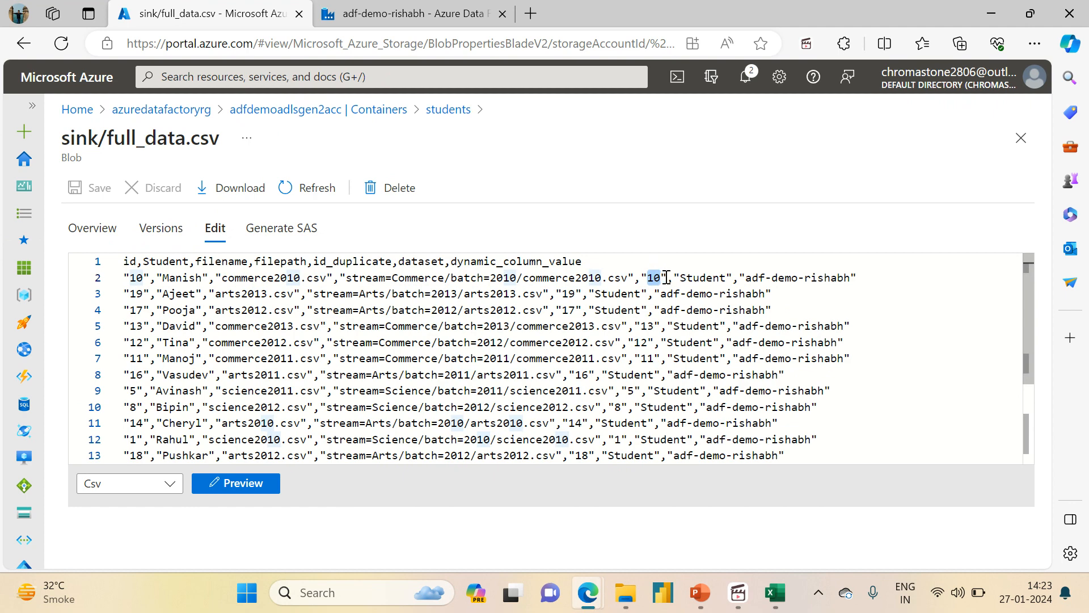
pyautogui.doubleClick(695, 277)
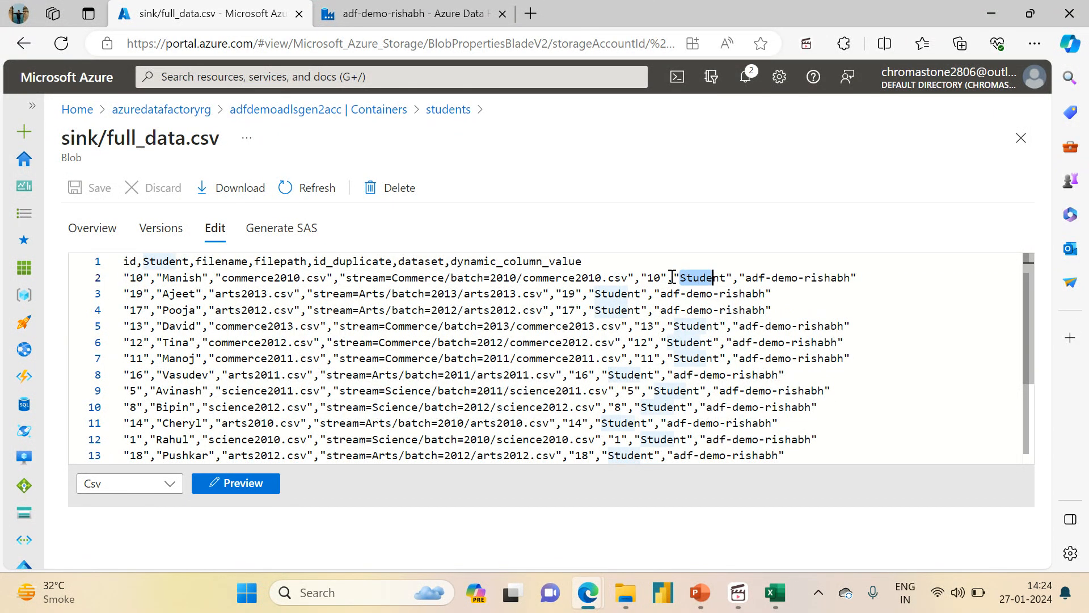
pyautogui.doubleClick(652, 278)
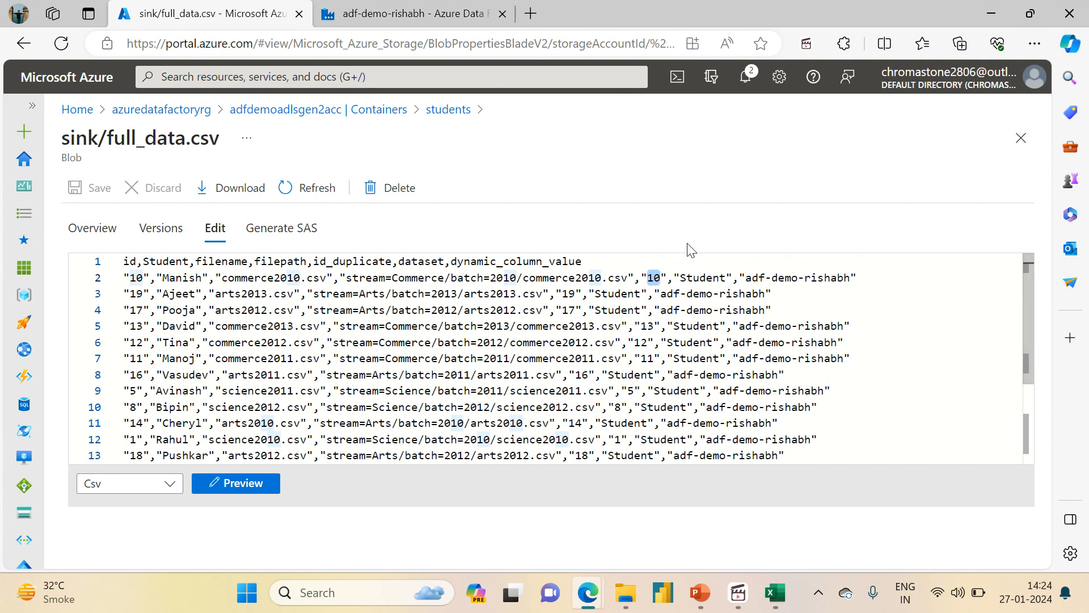
pyautogui.doubleClick(712, 277)
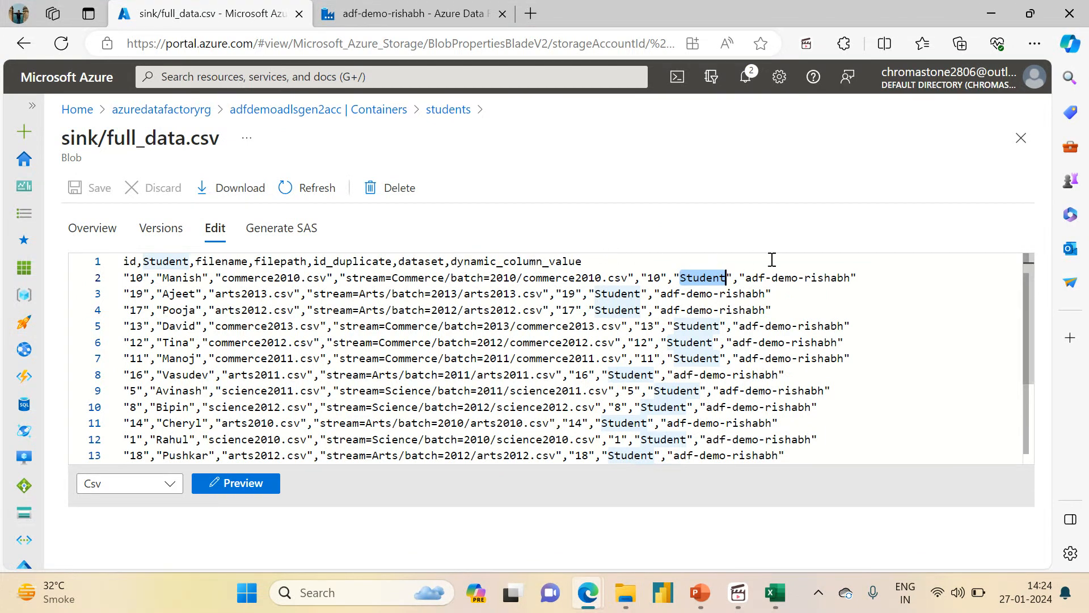
pyautogui.moveTo(744, 277); pyautogui.dragTo(850, 278)
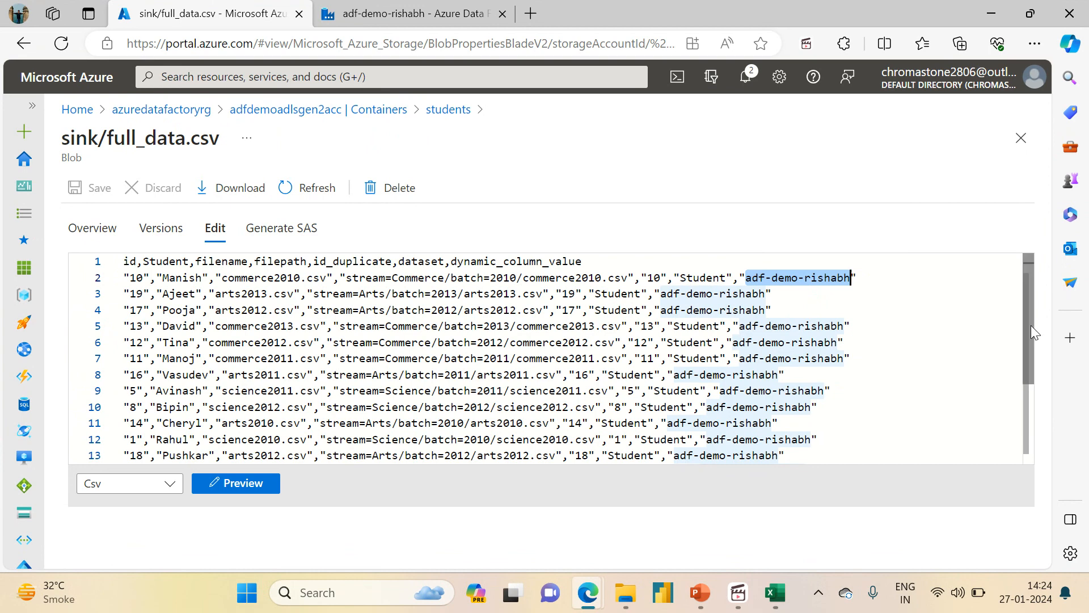
pyautogui.moveTo(1033, 331); pyautogui.dragTo(1011, 301)
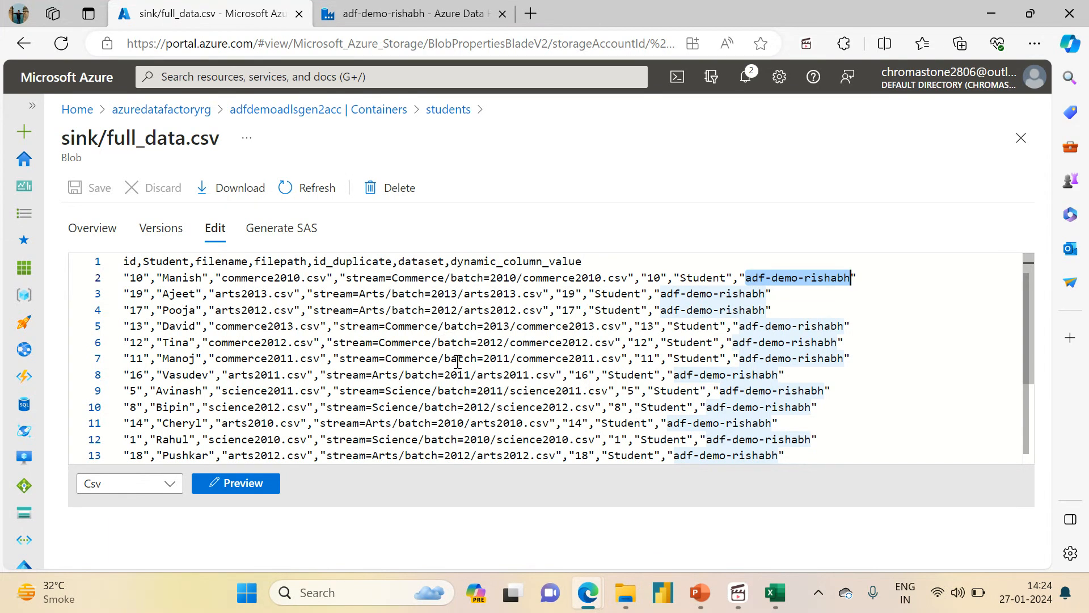
pyautogui.moveTo(213, 277); pyautogui.dragTo(633, 277)
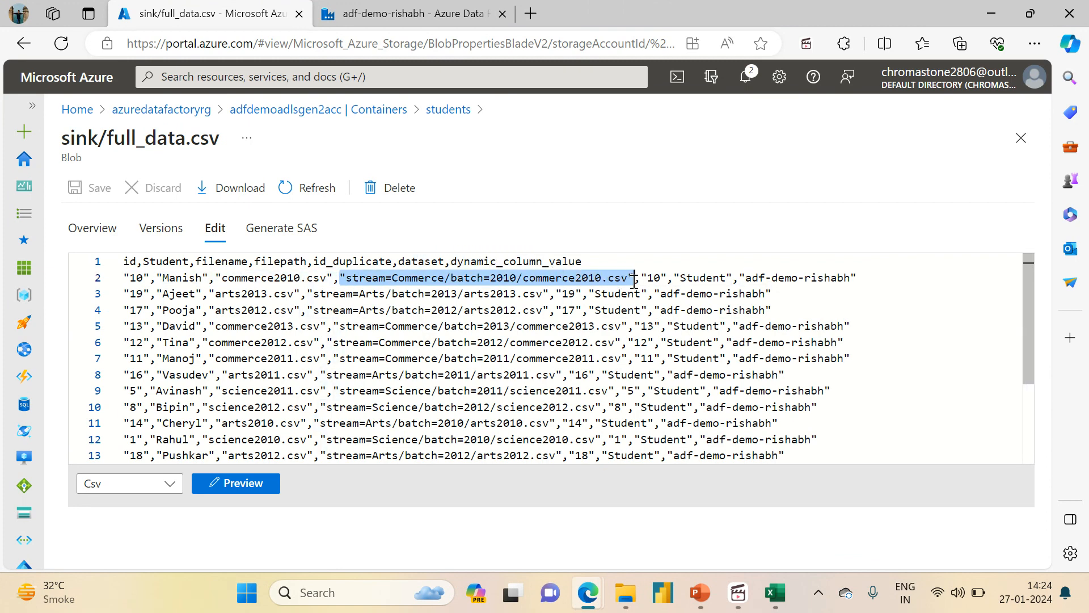
pyautogui.moveTo(215, 278); pyautogui.dragTo(334, 278)
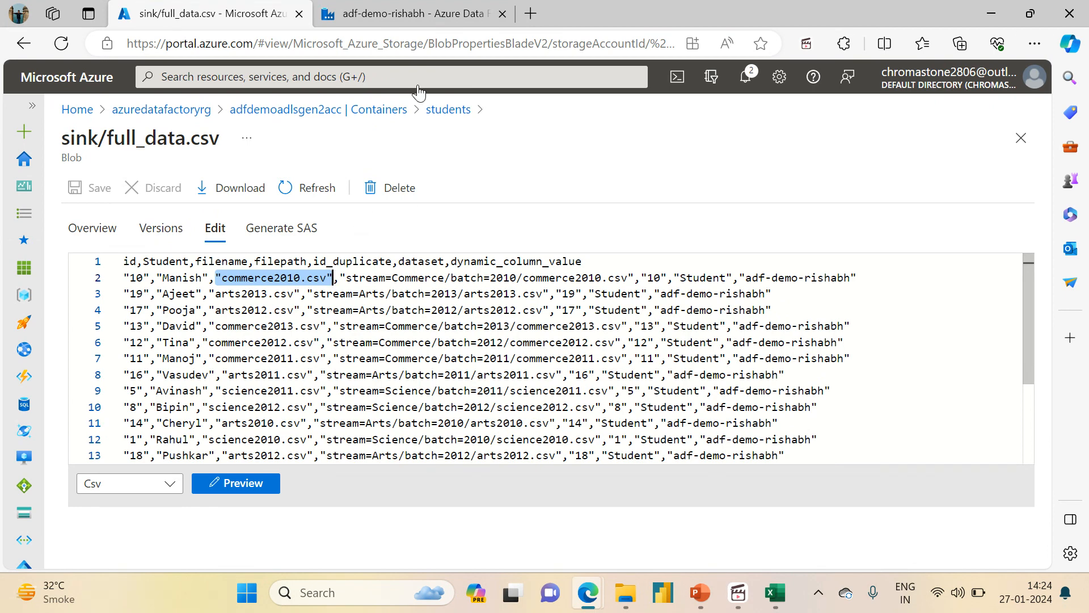
# Switch to Azure Data Factory and review the Copy Customer Data activity's source settings, from the wildcard paths to the additional columns
pyautogui.click(414, 13)
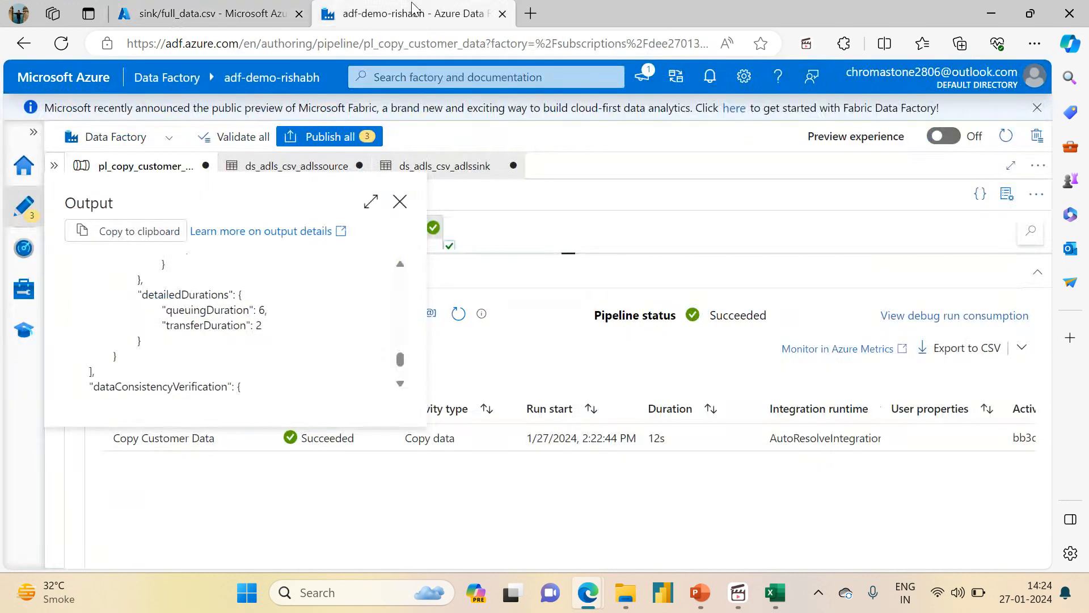
pyautogui.click(517, 353)
pyautogui.click(340, 244)
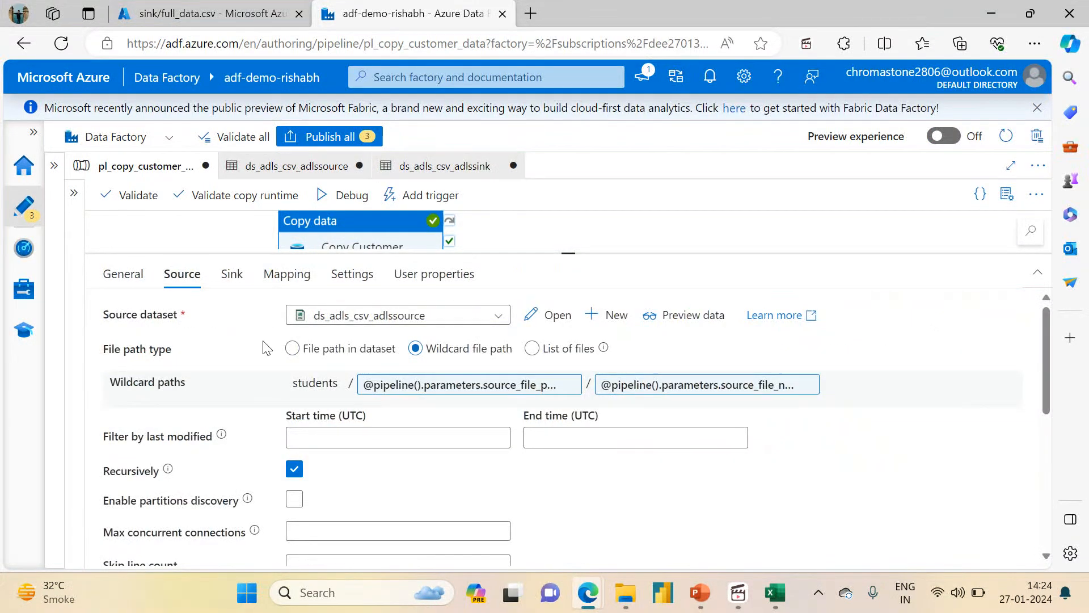
pyautogui.moveTo(1047, 395); pyautogui.dragTo(1070, 517)
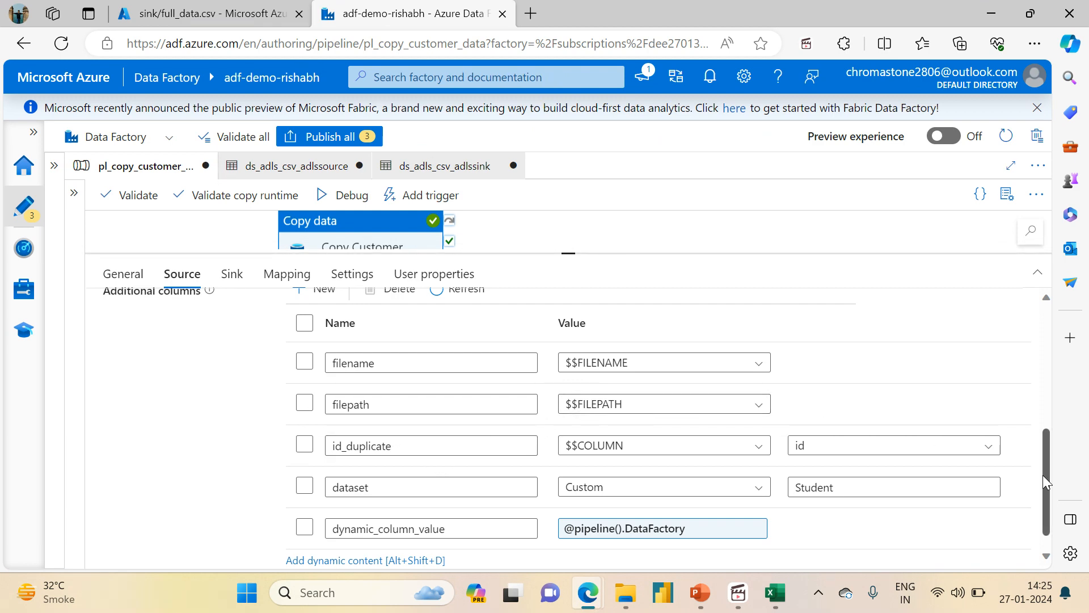
pyautogui.moveTo(1044, 478); pyautogui.dragTo(1037, 425)
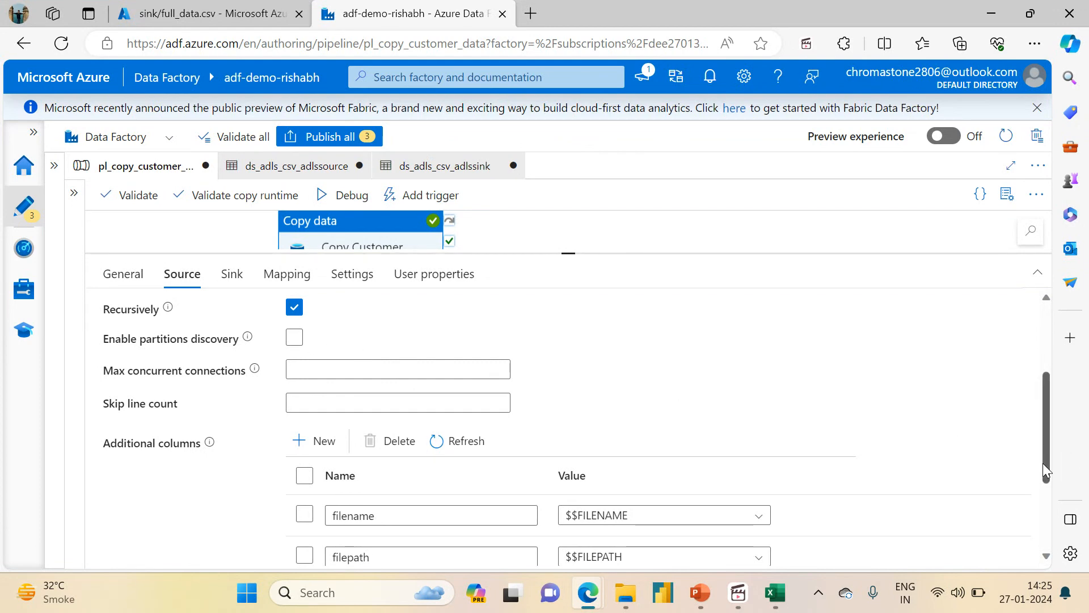
pyautogui.moveTo(1043, 463); pyautogui.dragTo(1055, 559)
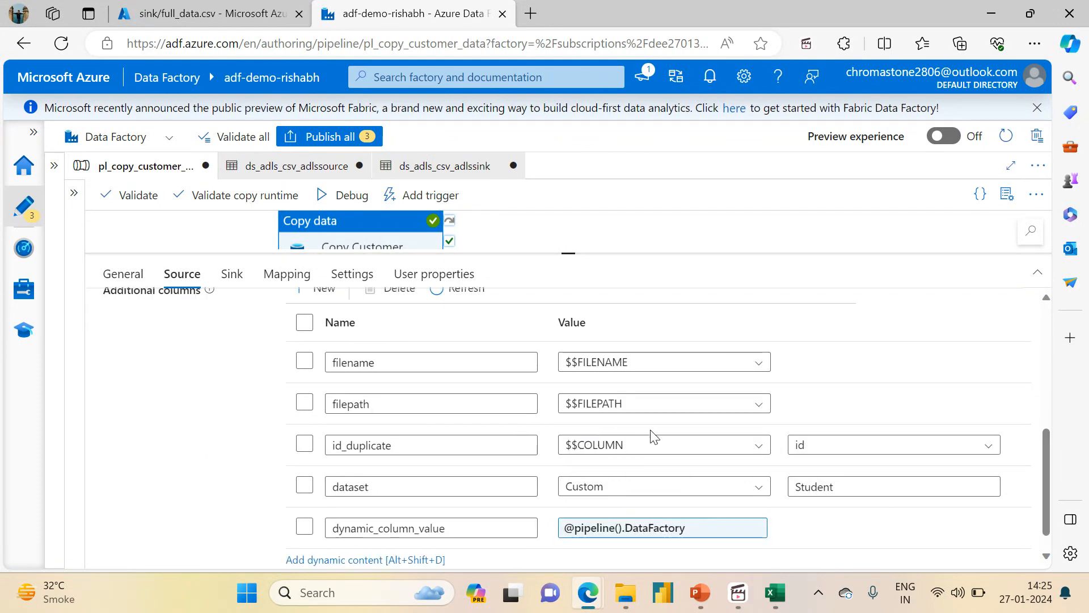
# Inspect the additional column definitions for id_duplicate, dataset and dynamic_column_value, enlarging the settings area to show the whole list
pyautogui.click(819, 447)
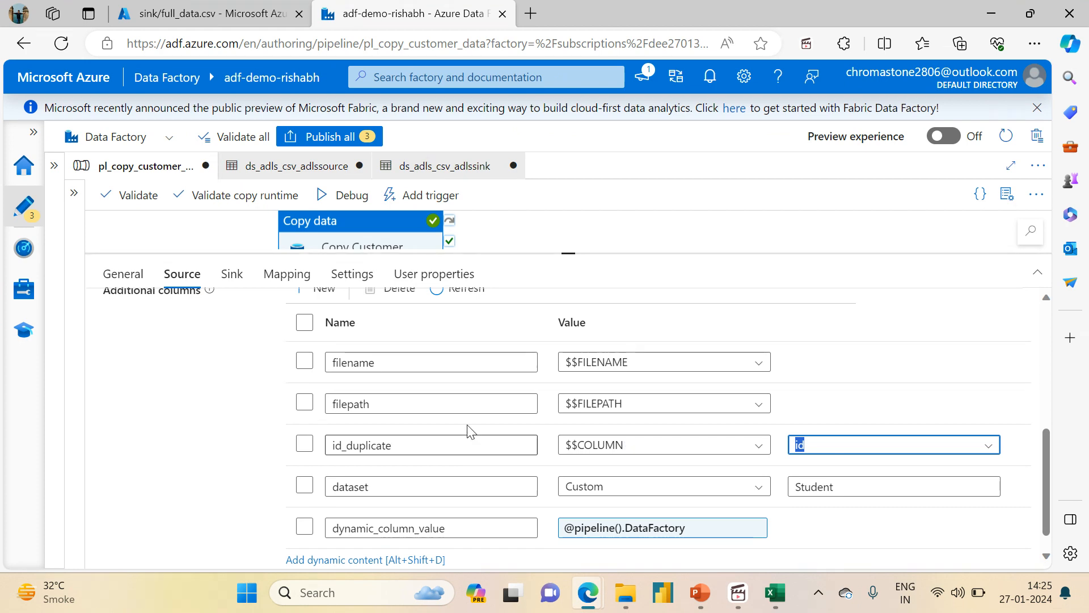
pyautogui.moveTo(1042, 495); pyautogui.dragTo(990, 508)
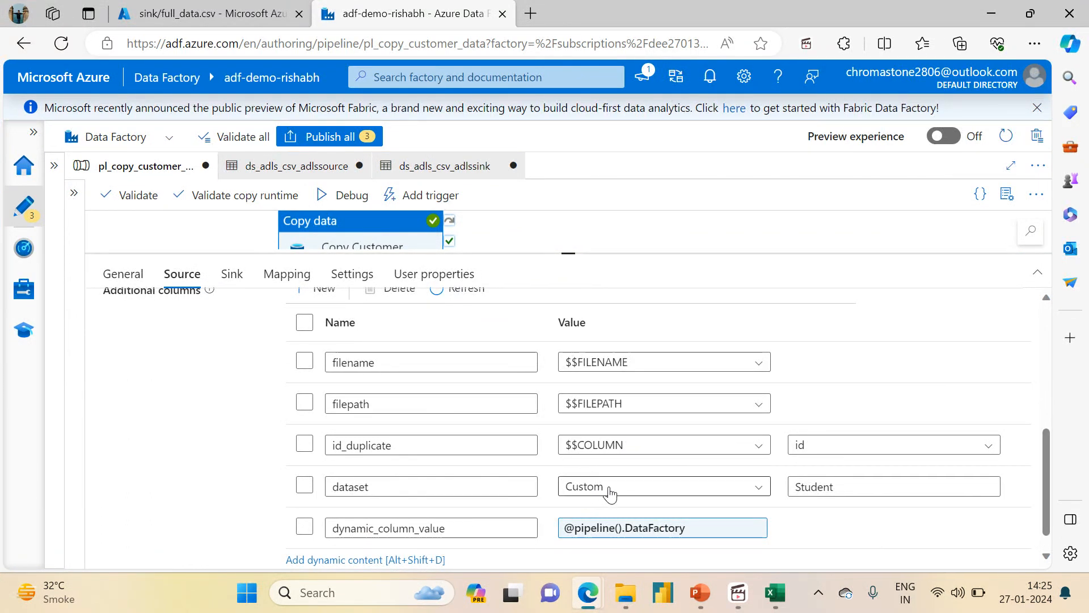
pyautogui.click(797, 486)
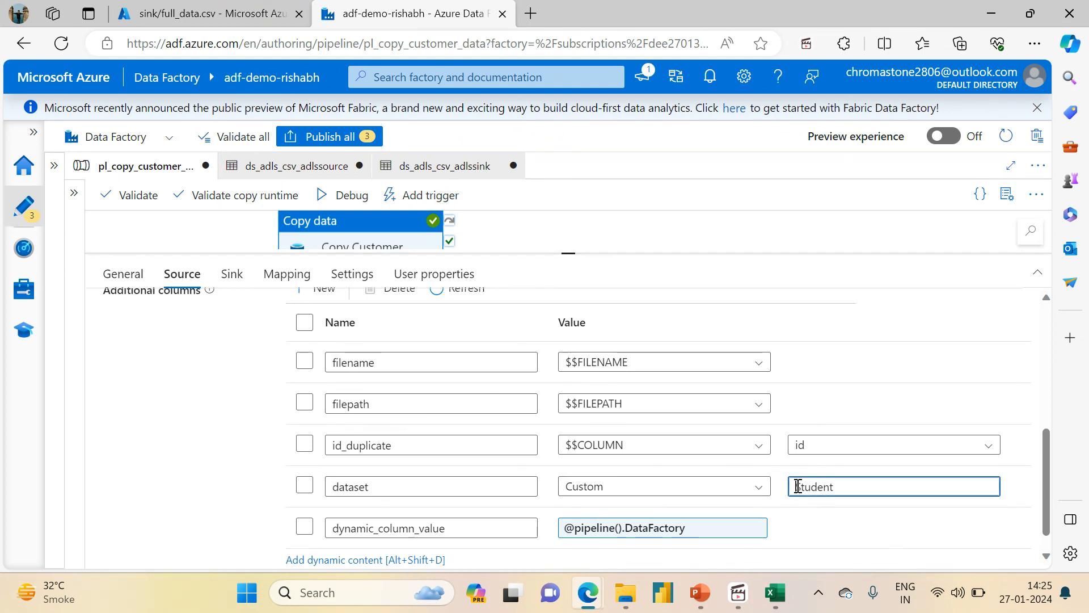
pyautogui.doubleClick(850, 489)
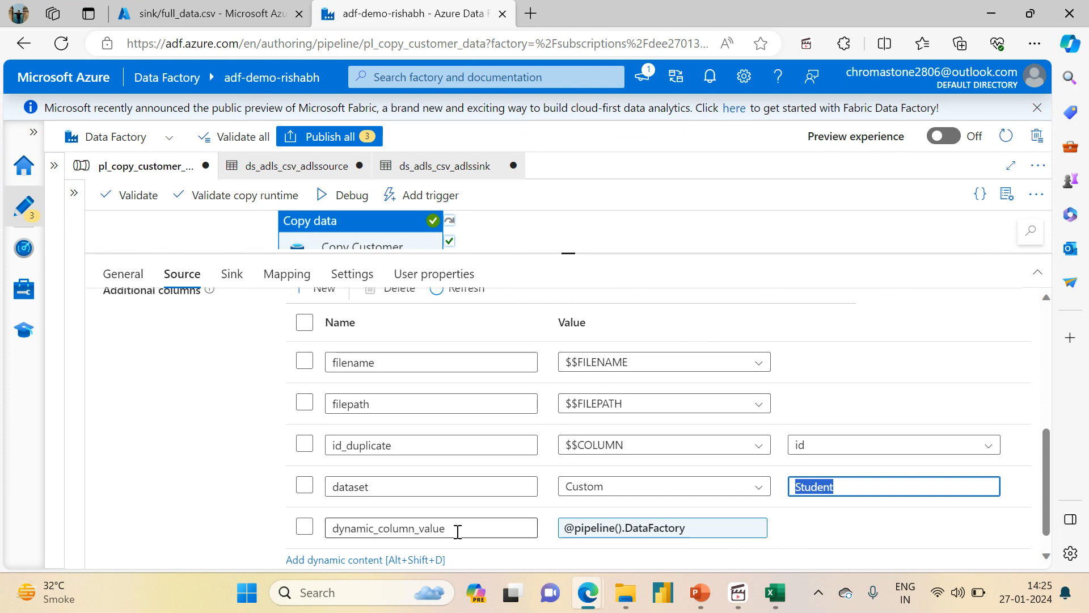
pyautogui.moveTo(458, 531); pyautogui.dragTo(321, 534)
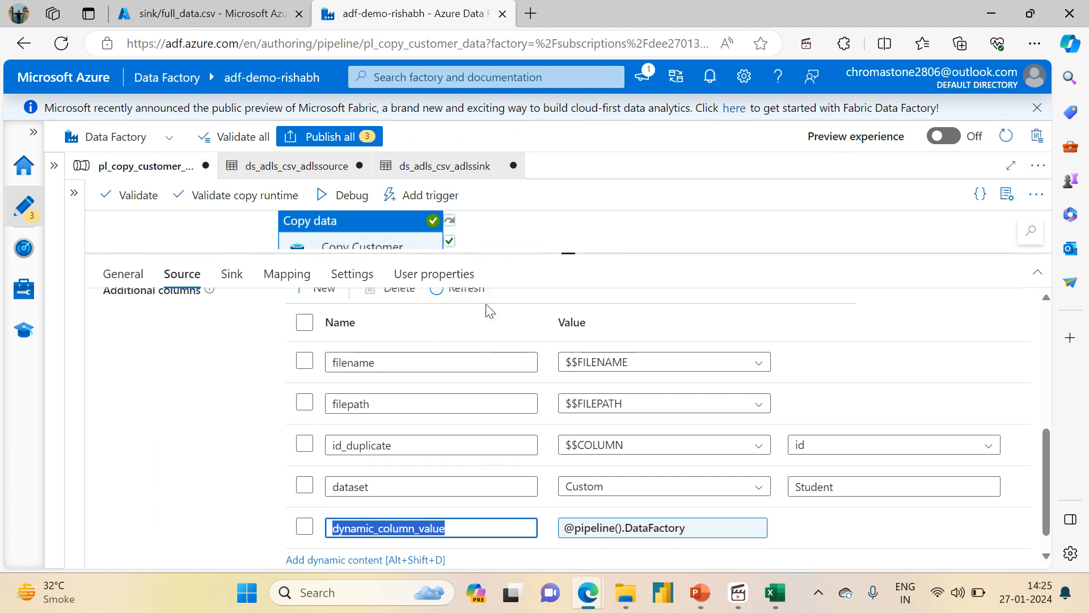
pyautogui.click(1046, 507)
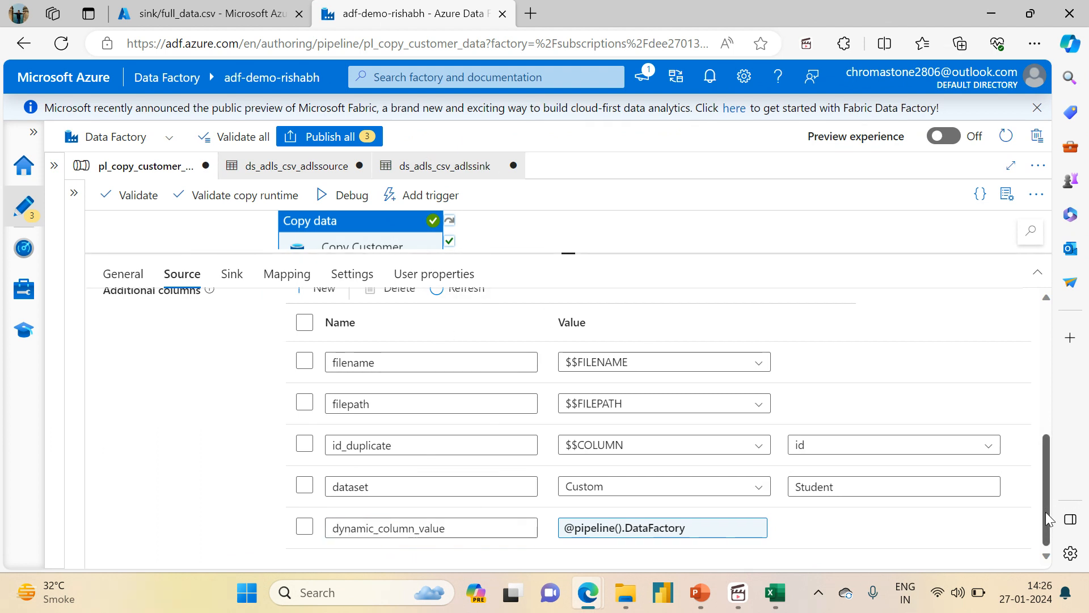
pyautogui.moveTo(1045, 514); pyautogui.dragTo(1067, 600)
pyautogui.moveTo(1048, 521)
pyautogui.mouseDown()
pyautogui.moveTo(1004, 355)
pyautogui.moveTo(1041, 530)
pyautogui.mouseUp()
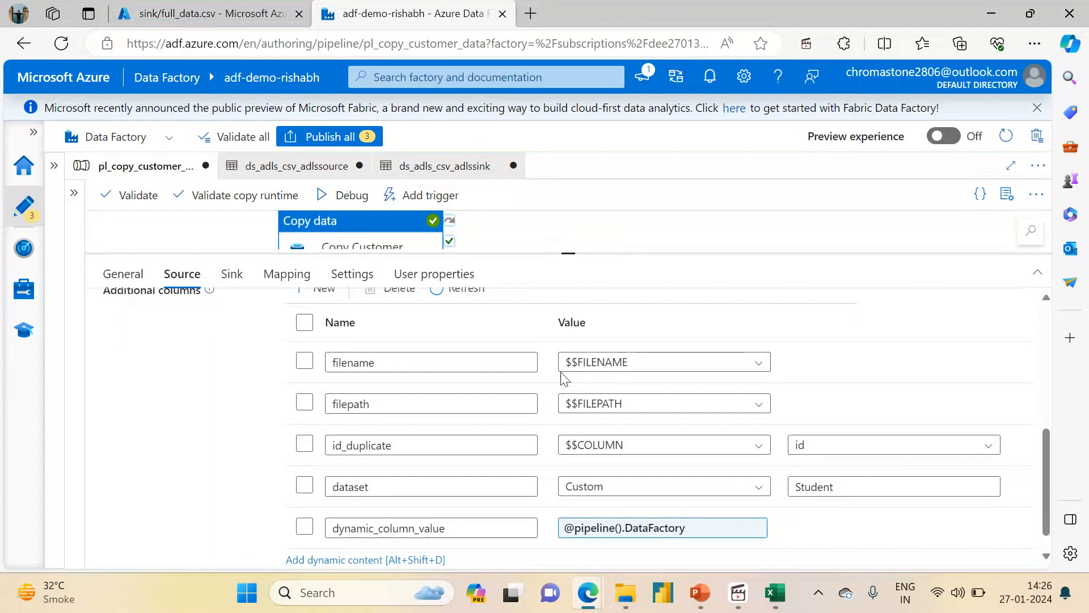
pyautogui.moveTo(567, 246); pyautogui.dragTo(565, 214)
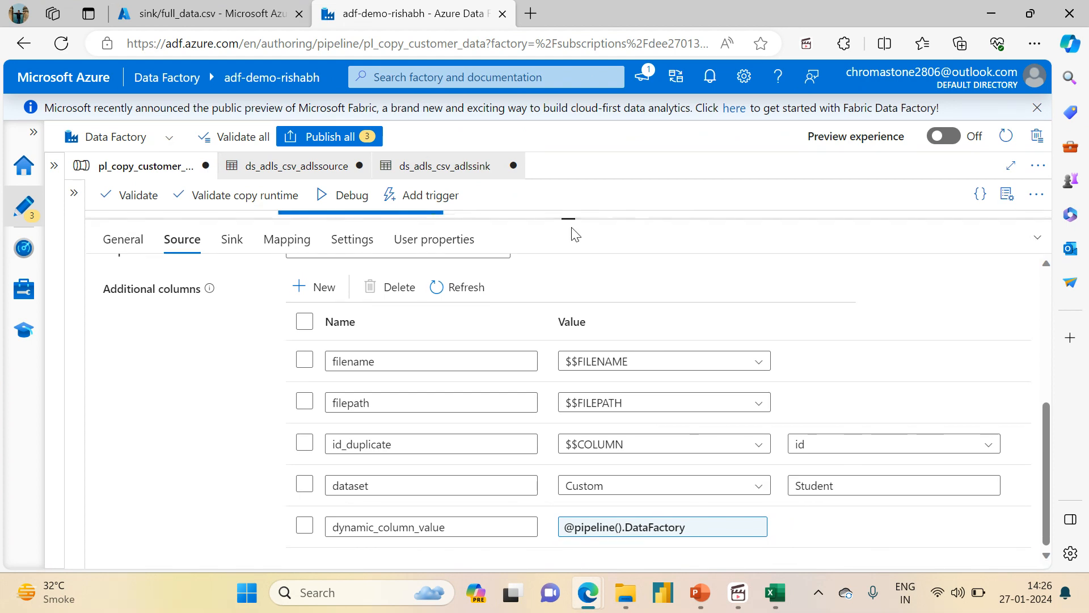
# Review the activity's sink settings, including the dataset parameters and copy behavior, and enlarge the pipeline canvas to show the activity
pyautogui.click(229, 240)
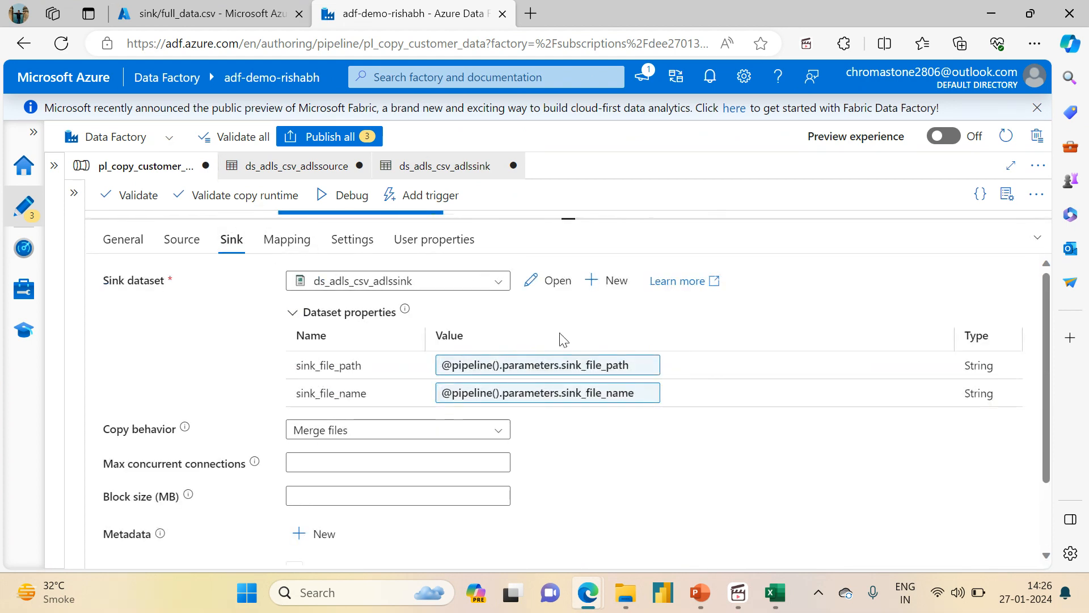
pyautogui.scroll(-2, 1038, 321)
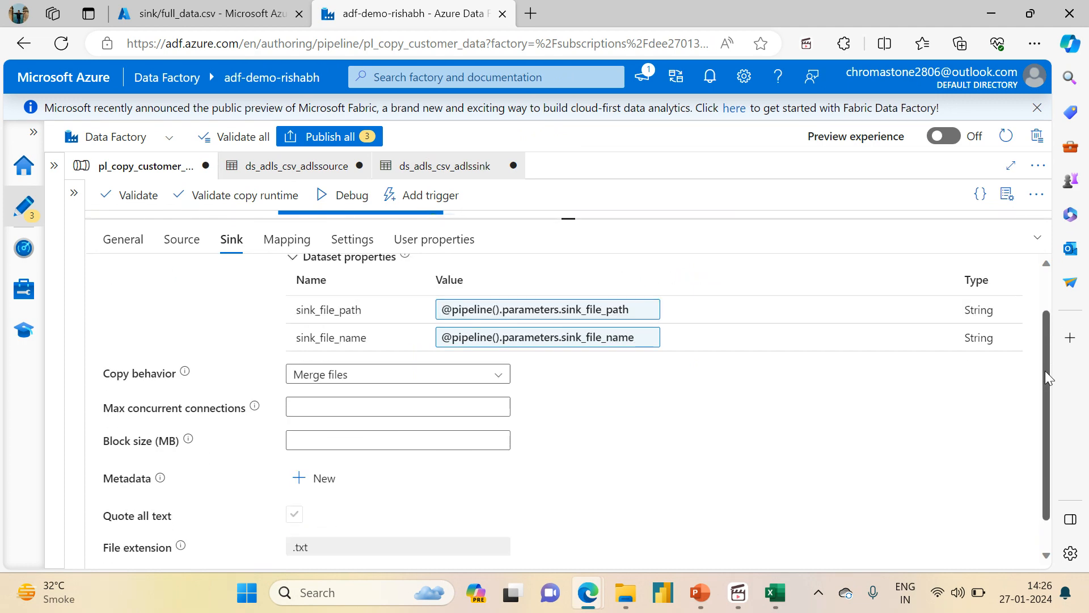
pyautogui.scroll(2, 1033, 322)
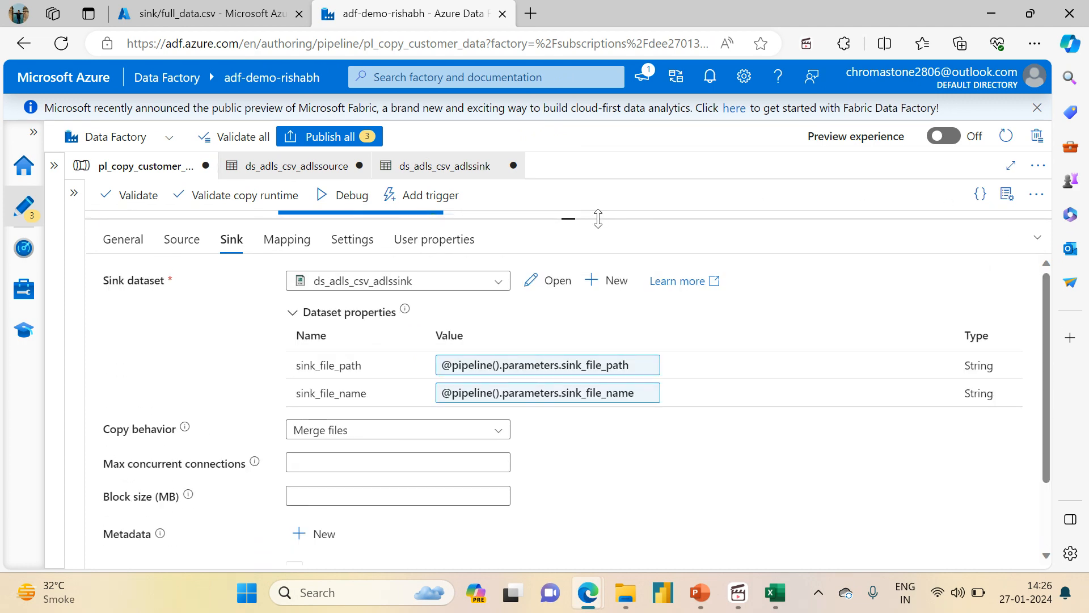
pyautogui.moveTo(566, 219); pyautogui.dragTo(563, 335)
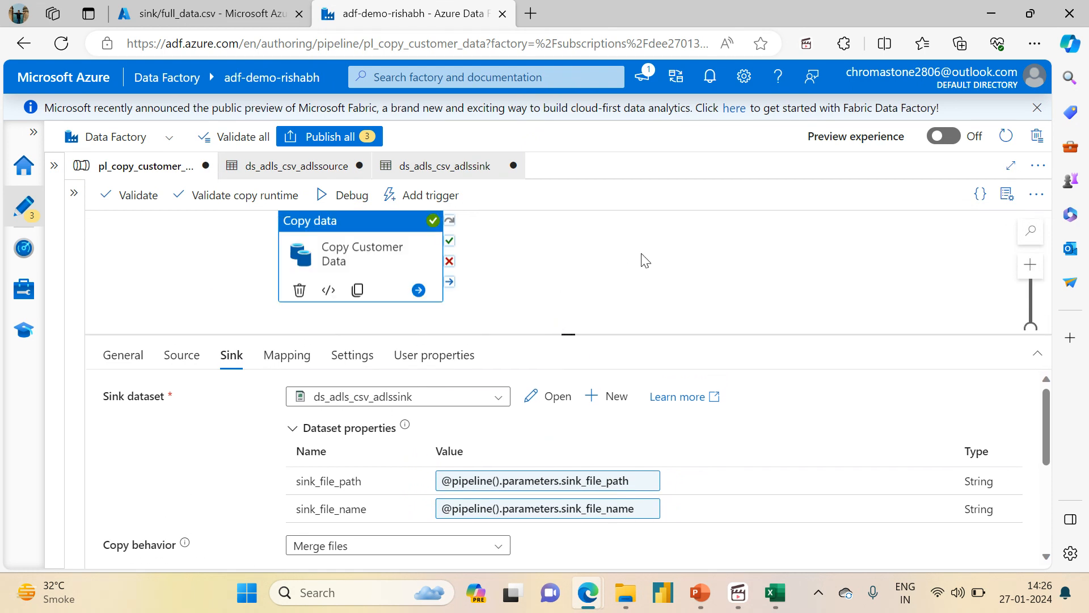
pyautogui.click(750, 601)
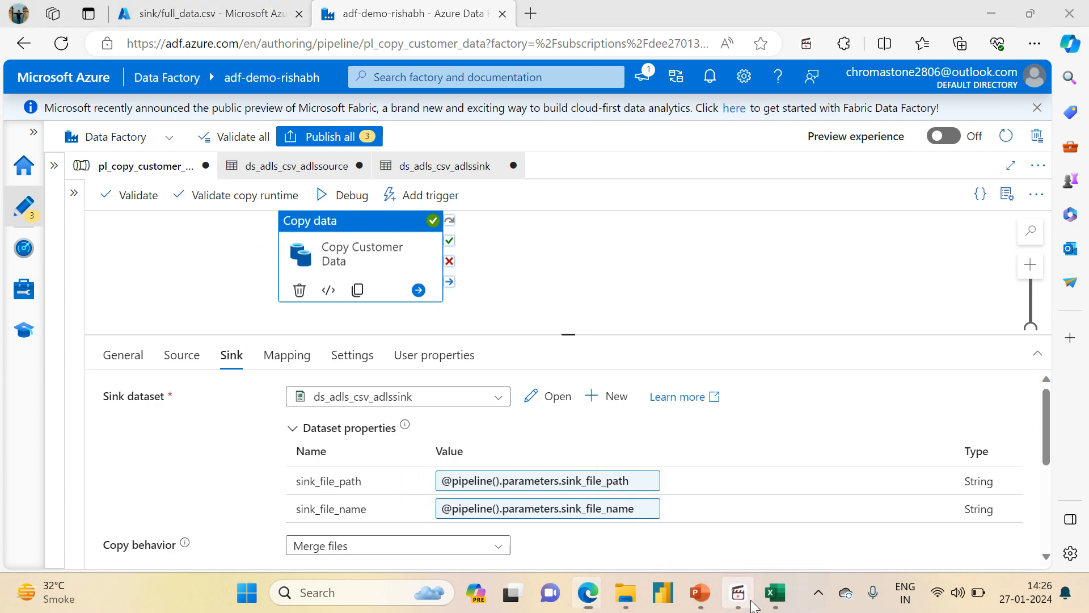